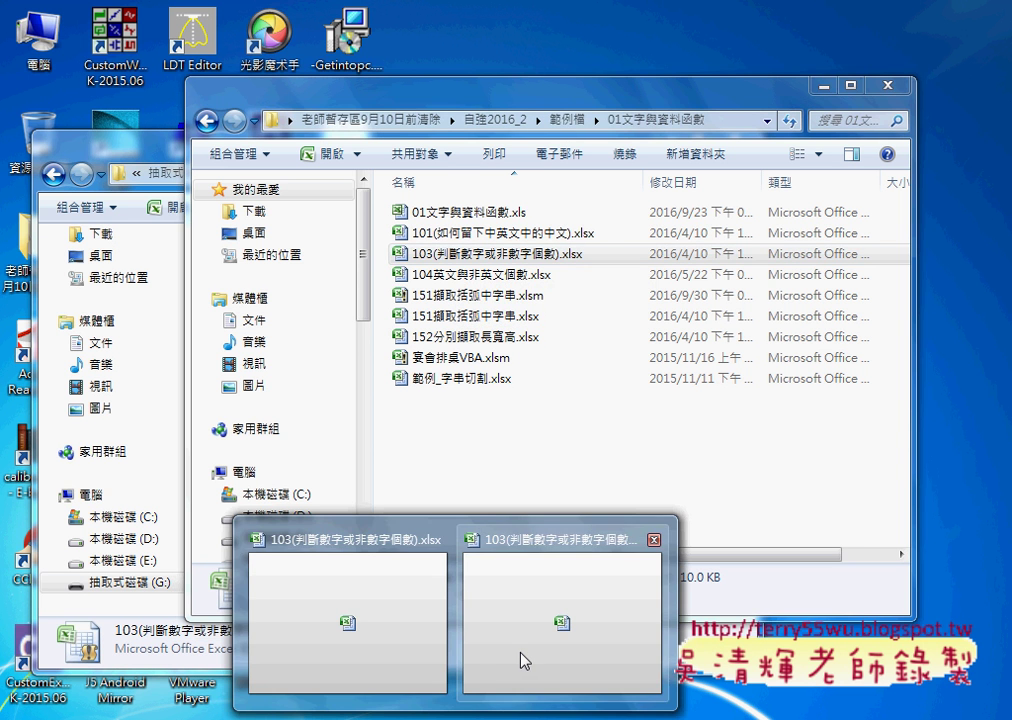
# Bring the open 103(...).xlsm digit-counting workbook to the front from the Excel taskbar button
pyautogui.click(520, 652)
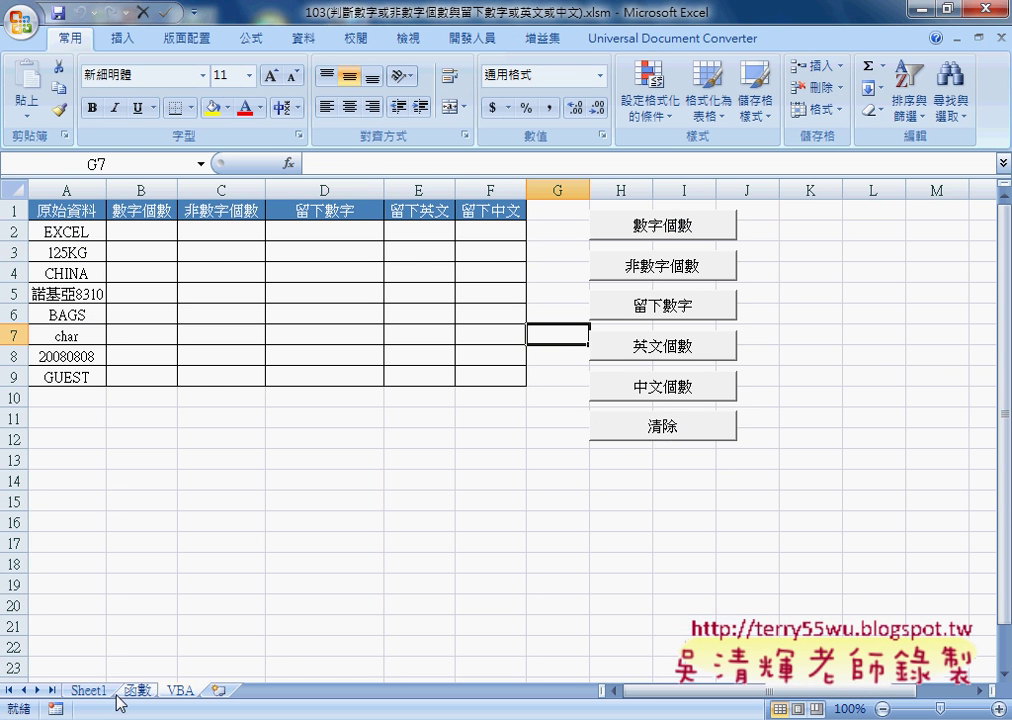
pyautogui.moveTo(70, 232)
pyautogui.mouseDown()
pyautogui.moveTo(80, 376)
pyautogui.moveTo(78, 368)
pyautogui.mouseUp()
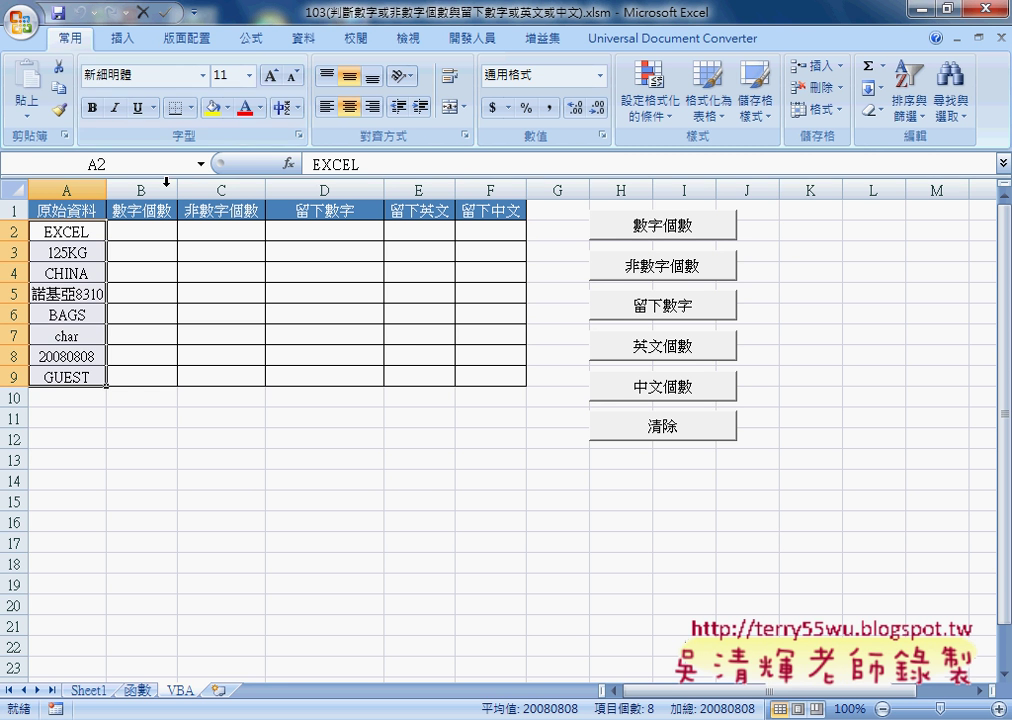
# Fill column B from B2 with digit counts and column C from C2 with non-digit counts using the macro buttons
pyautogui.click(138, 233)
pyautogui.click(654, 232)
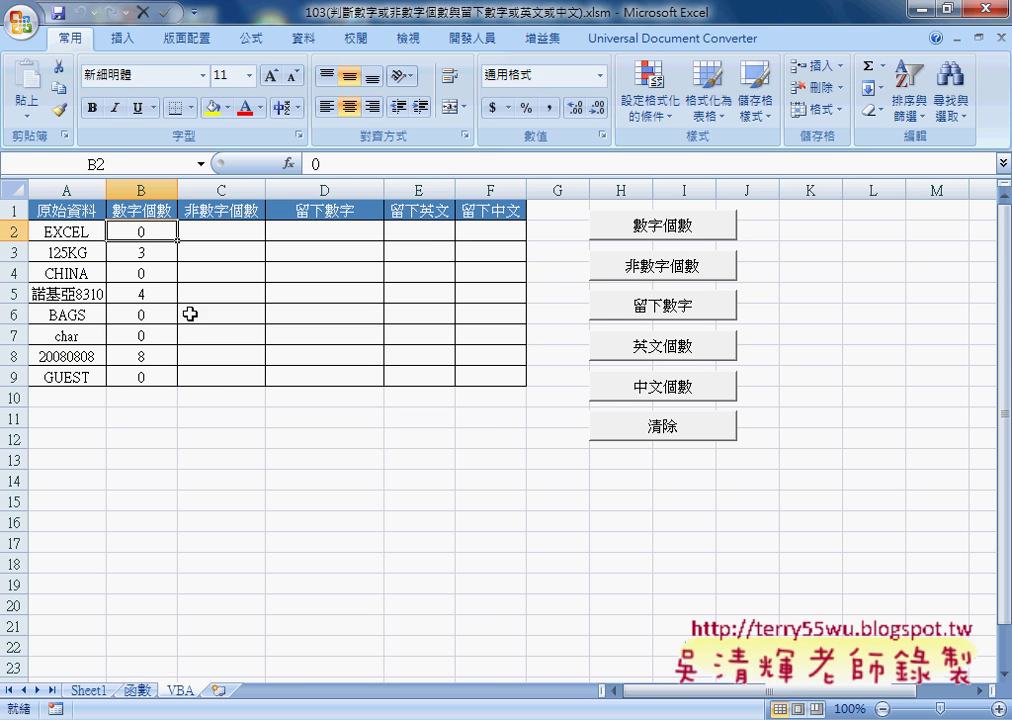
pyautogui.click(230, 231)
pyautogui.click(634, 272)
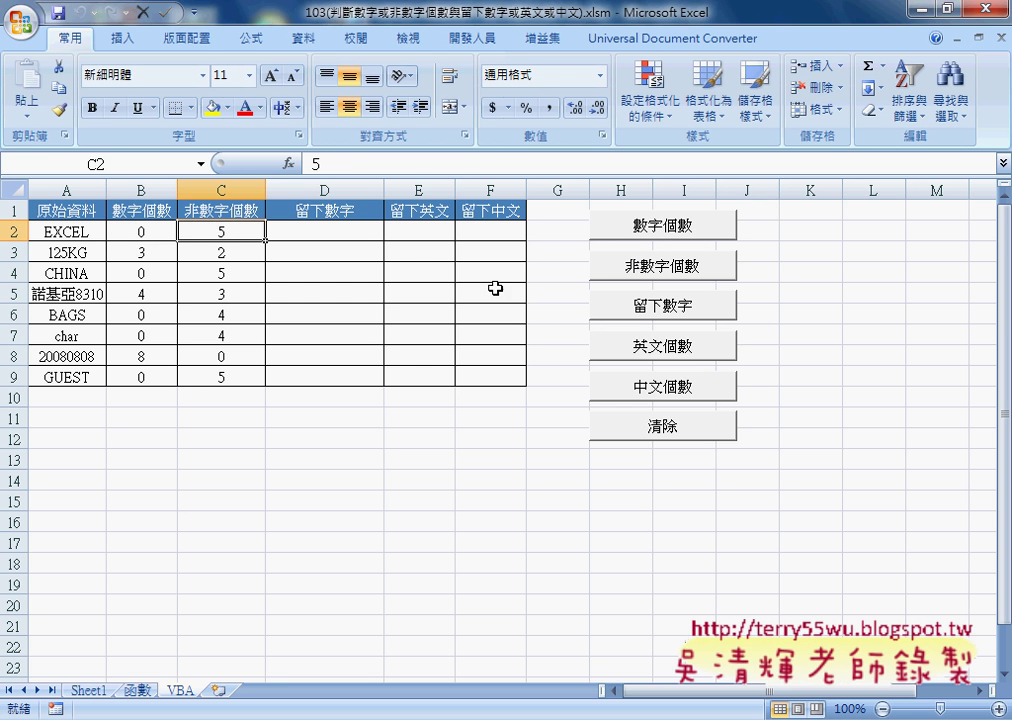
# Check the digit and non-digit counts for EXCEL and 125KG, such as 3 and 2 for 125KG
pyautogui.click(81, 235)
pyautogui.click(141, 231)
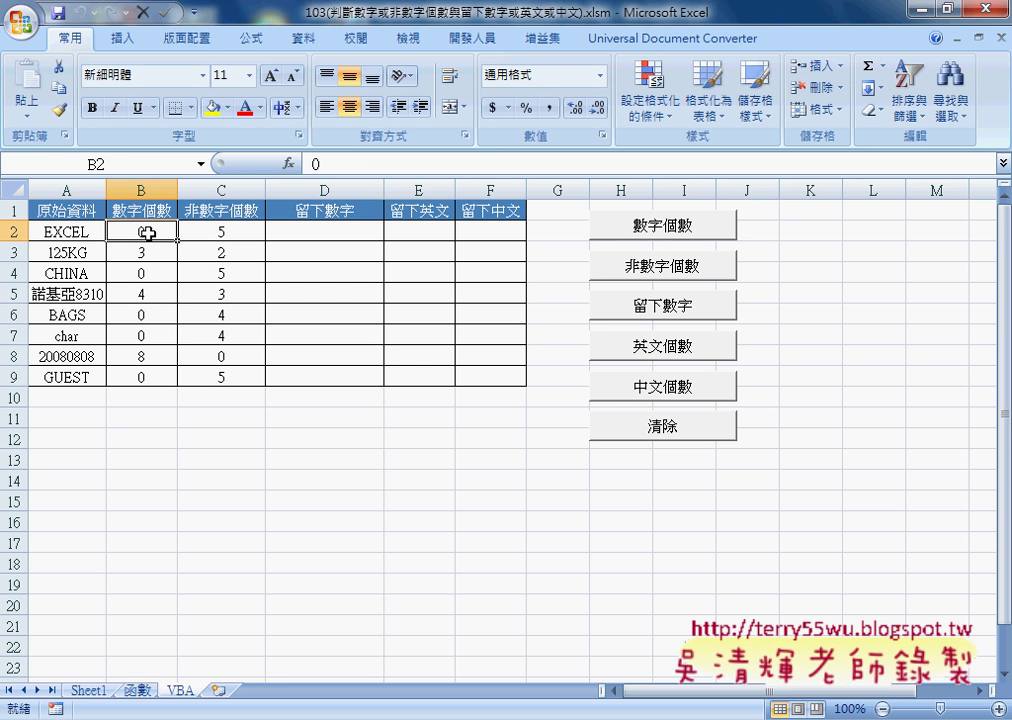
pyautogui.click(229, 232)
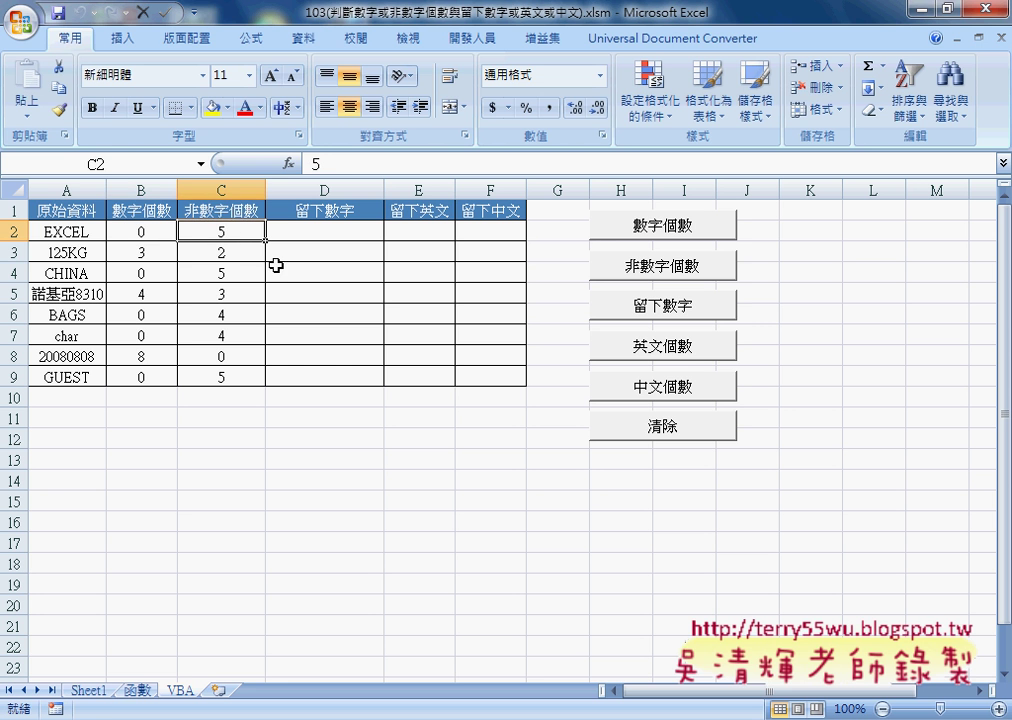
pyautogui.click(85, 253)
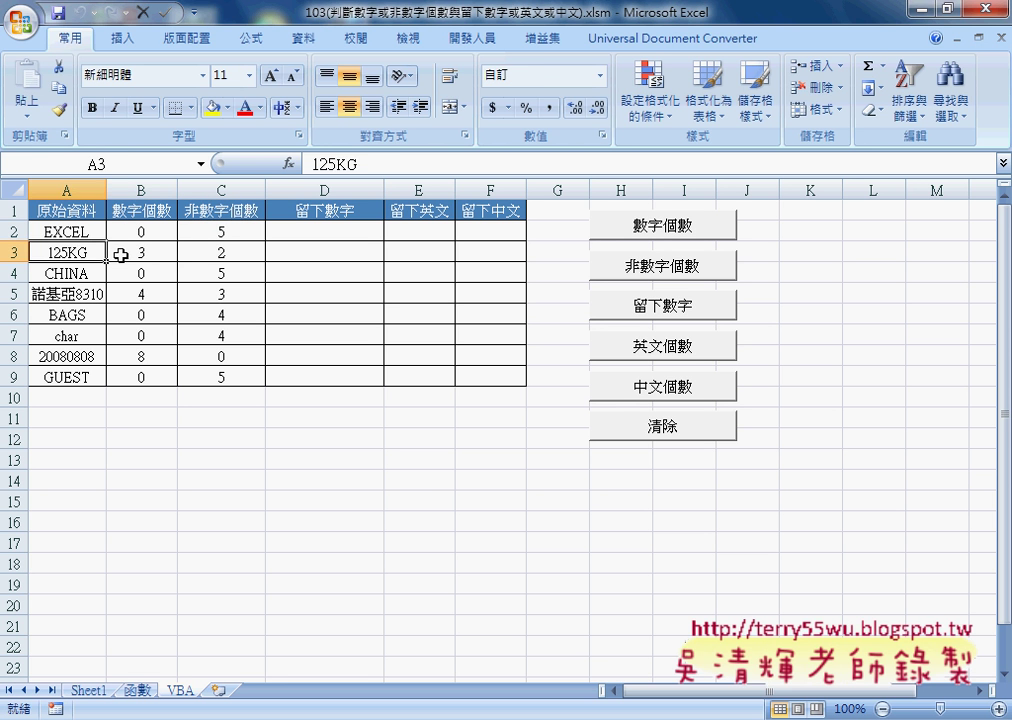
pyautogui.click(125, 253)
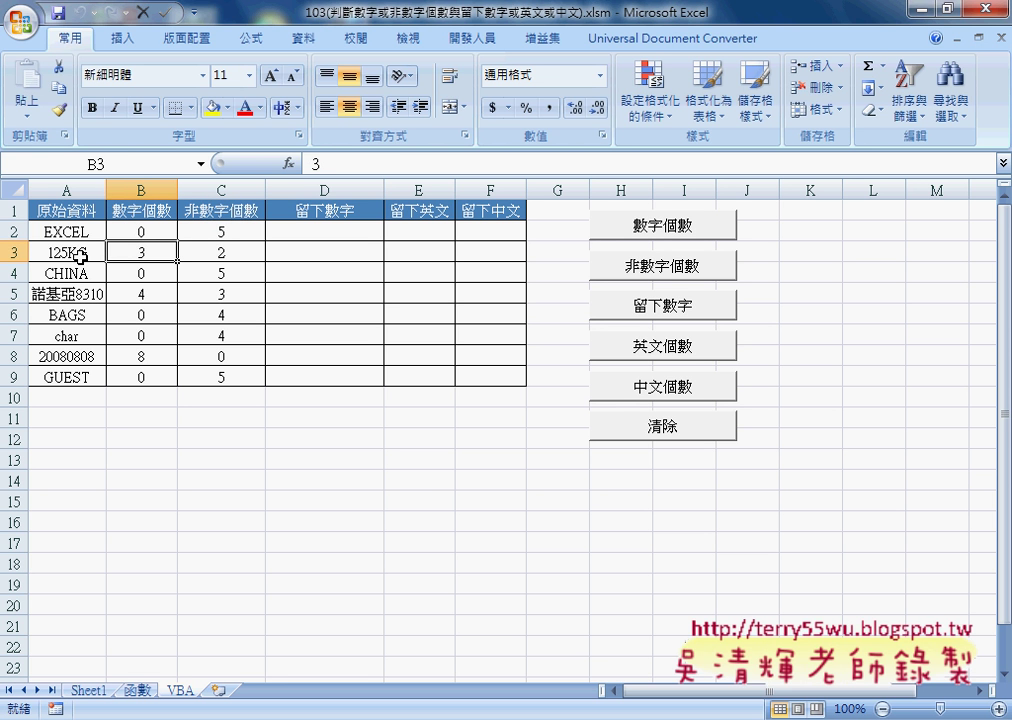
pyautogui.click(217, 254)
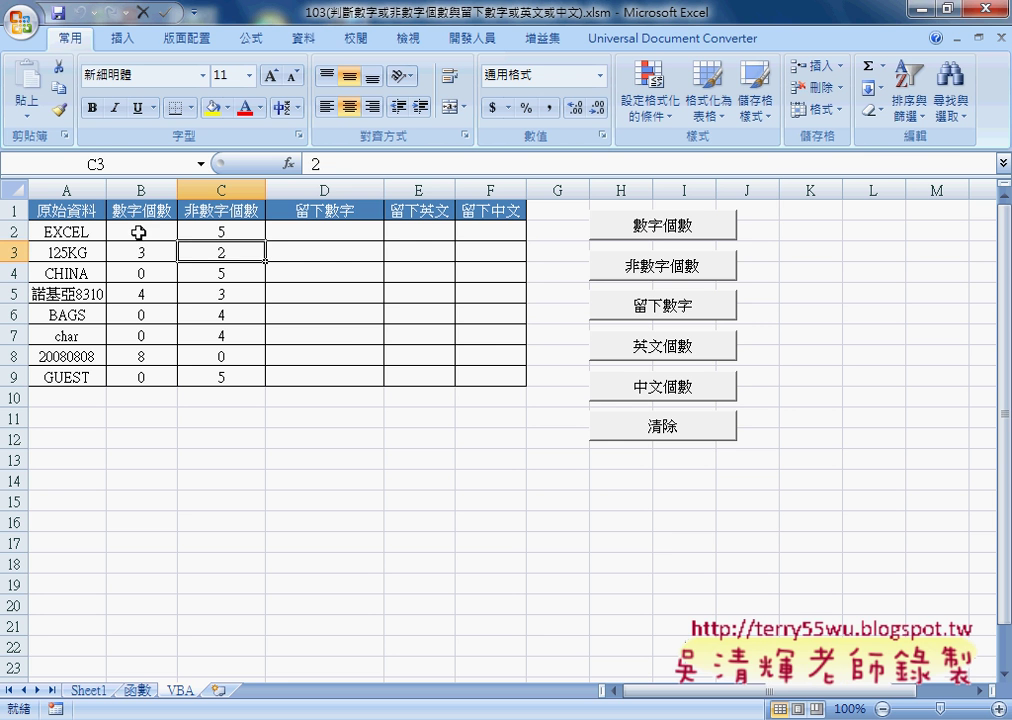
pyautogui.click(334, 234)
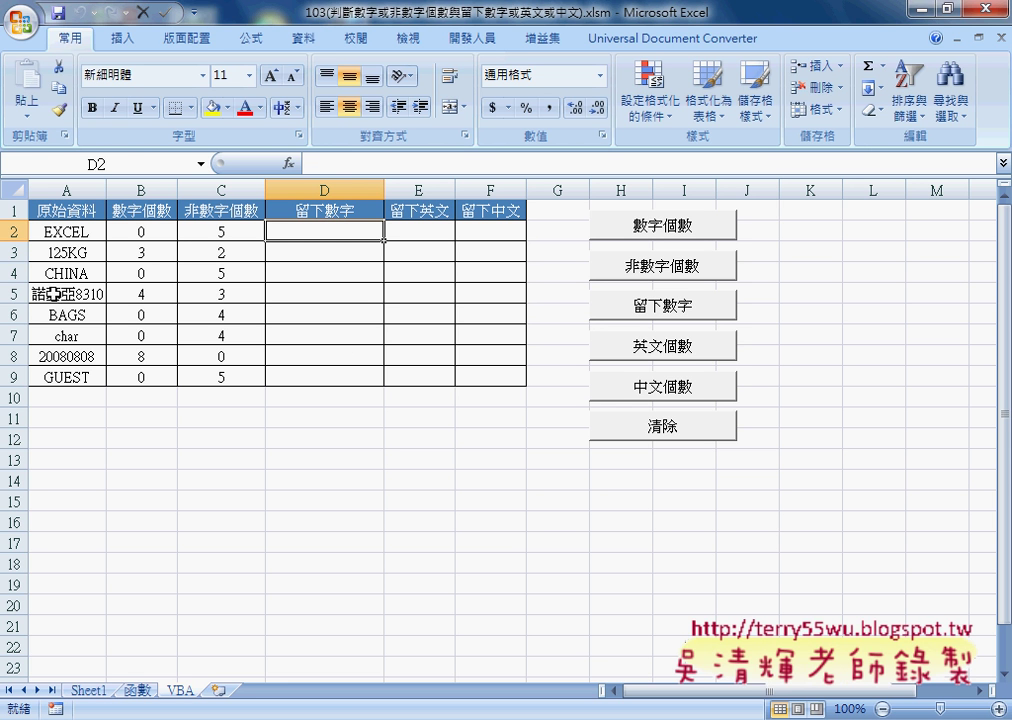
# Run 留下數字, 英文個數 and 中文個數 on D2:D9, then wipe all result columns with 清除
pyautogui.moveTo(338, 228); pyautogui.dragTo(336, 379)
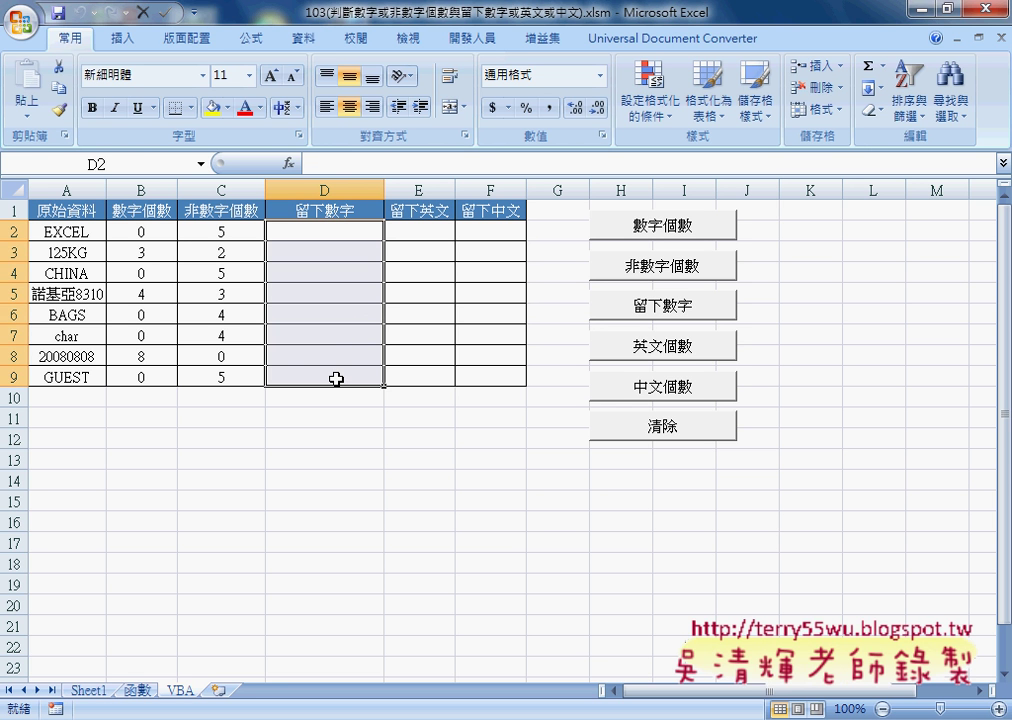
pyautogui.click(670, 316)
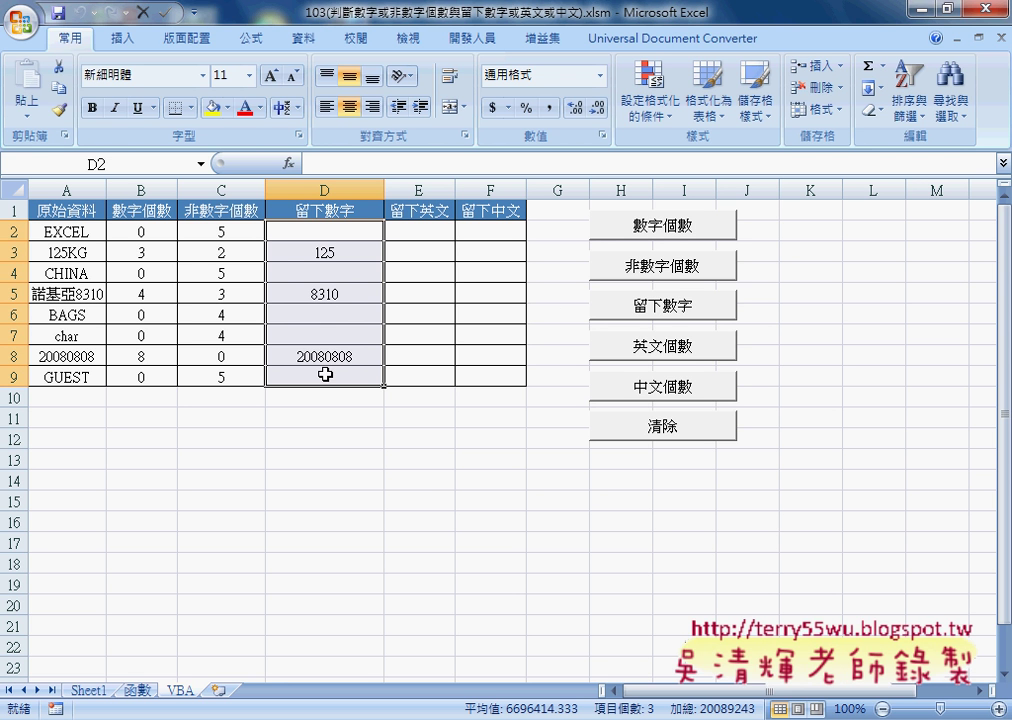
pyautogui.click(670, 356)
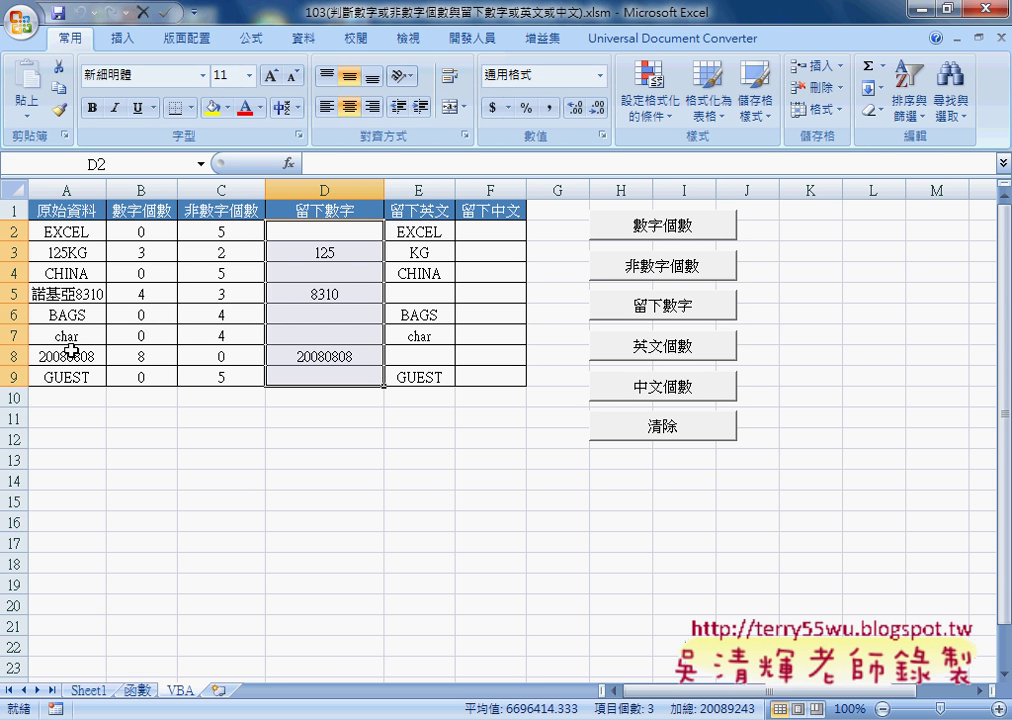
pyautogui.click(650, 393)
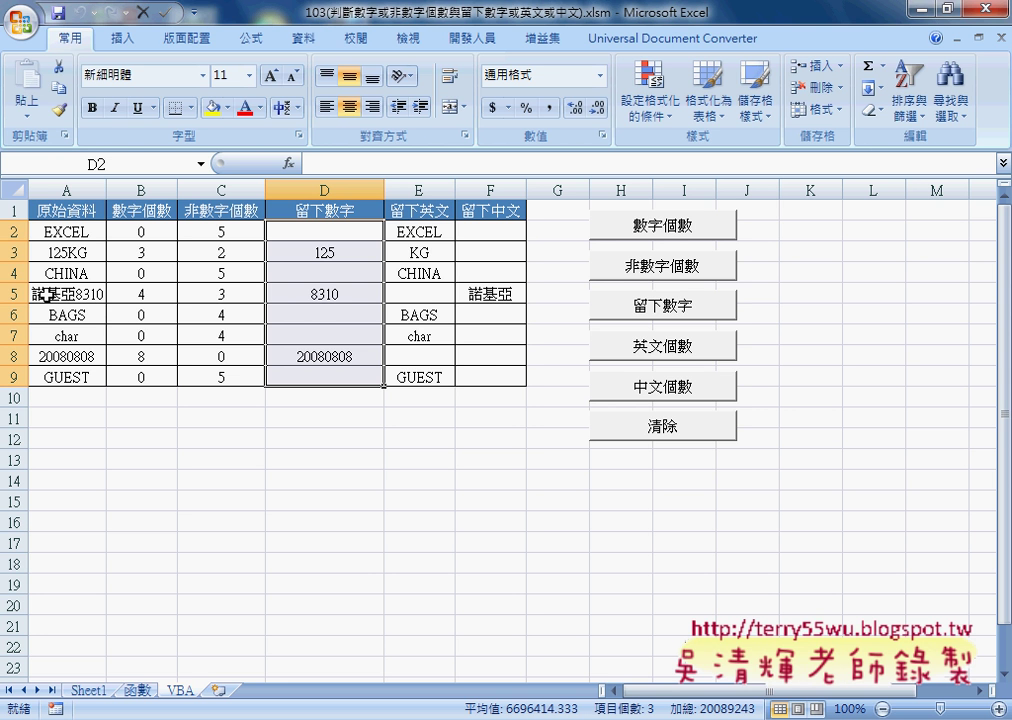
pyautogui.click(661, 429)
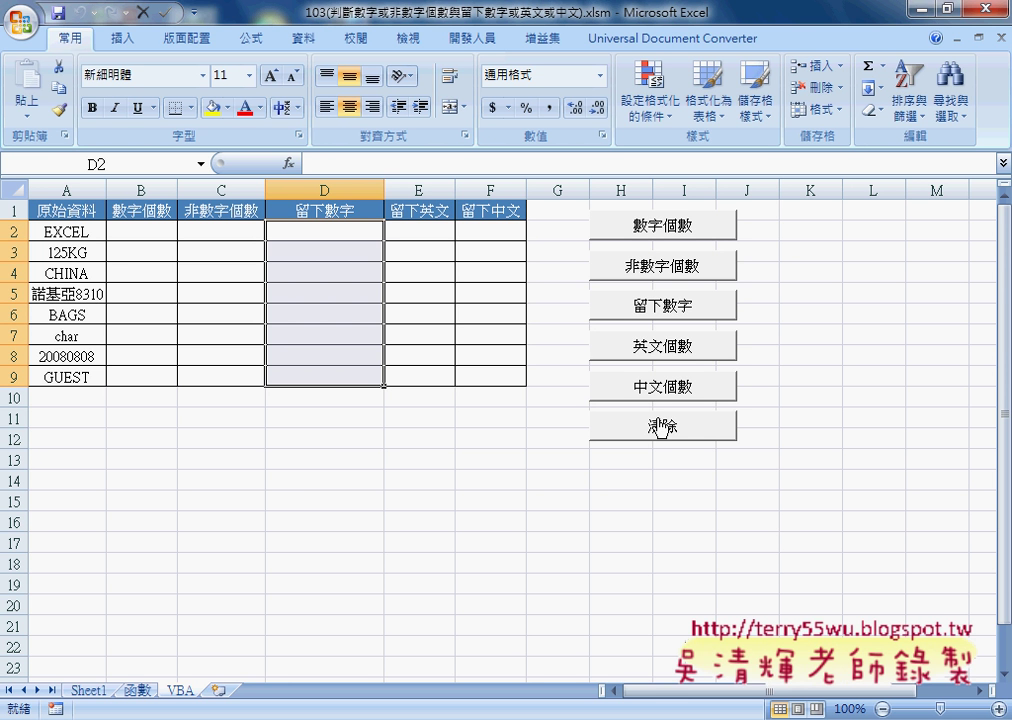
# On Sheet1, annotate the MID and CODE parts of column B's array formula, then erase the marks
pyautogui.click(97, 694)
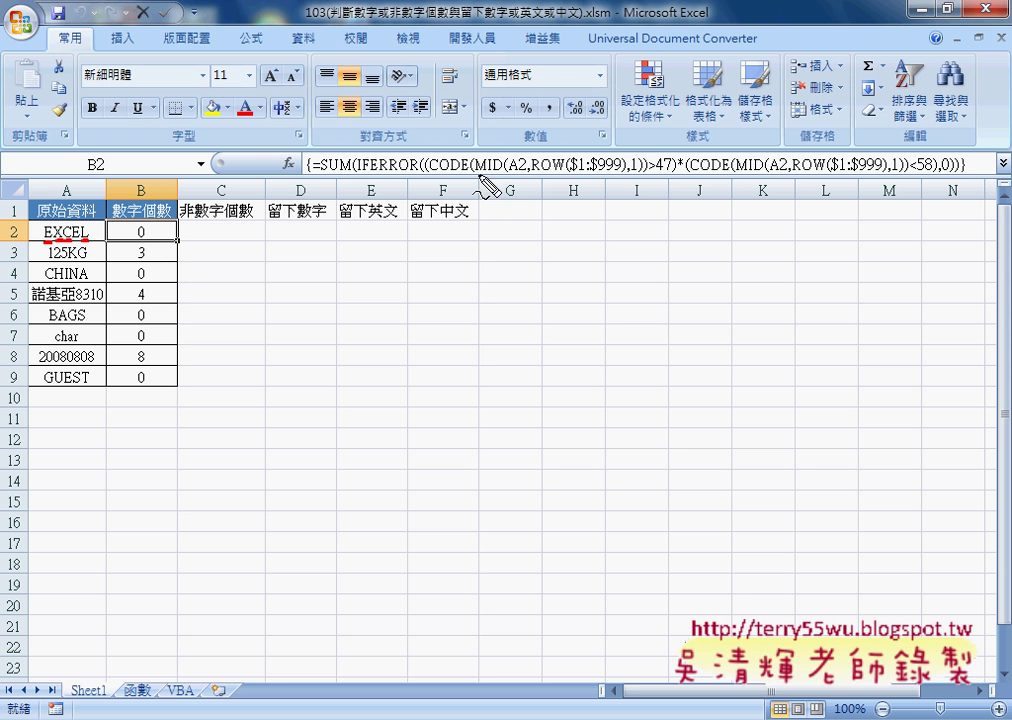
pyautogui.moveTo(476, 176); pyautogui.dragTo(498, 174)
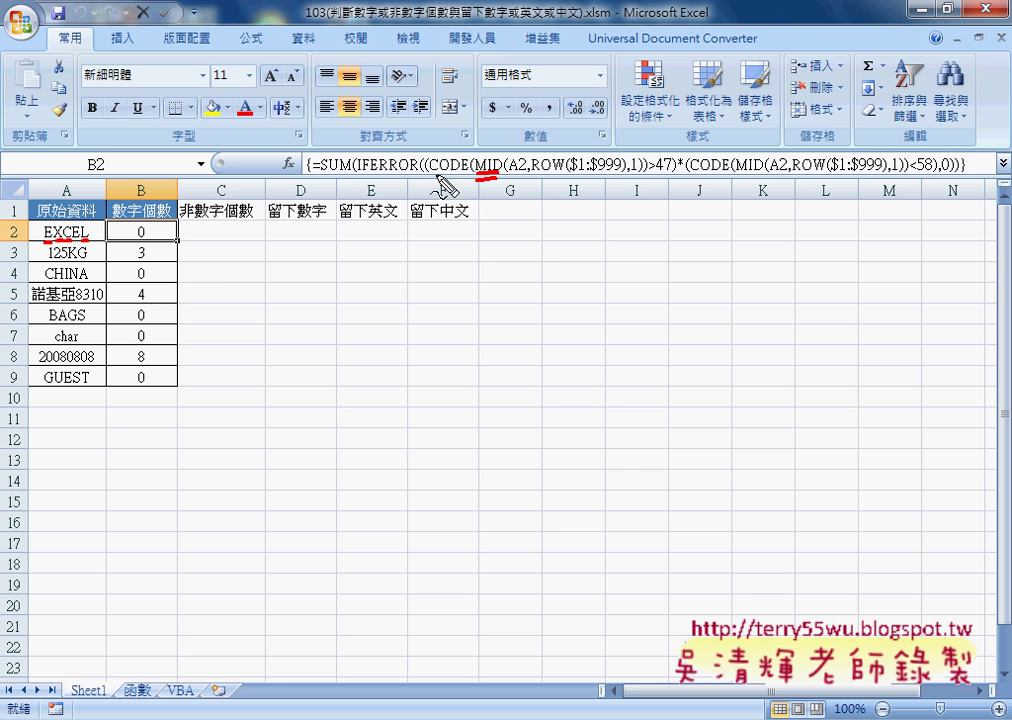
pyautogui.moveTo(434, 173); pyautogui.dragTo(459, 180)
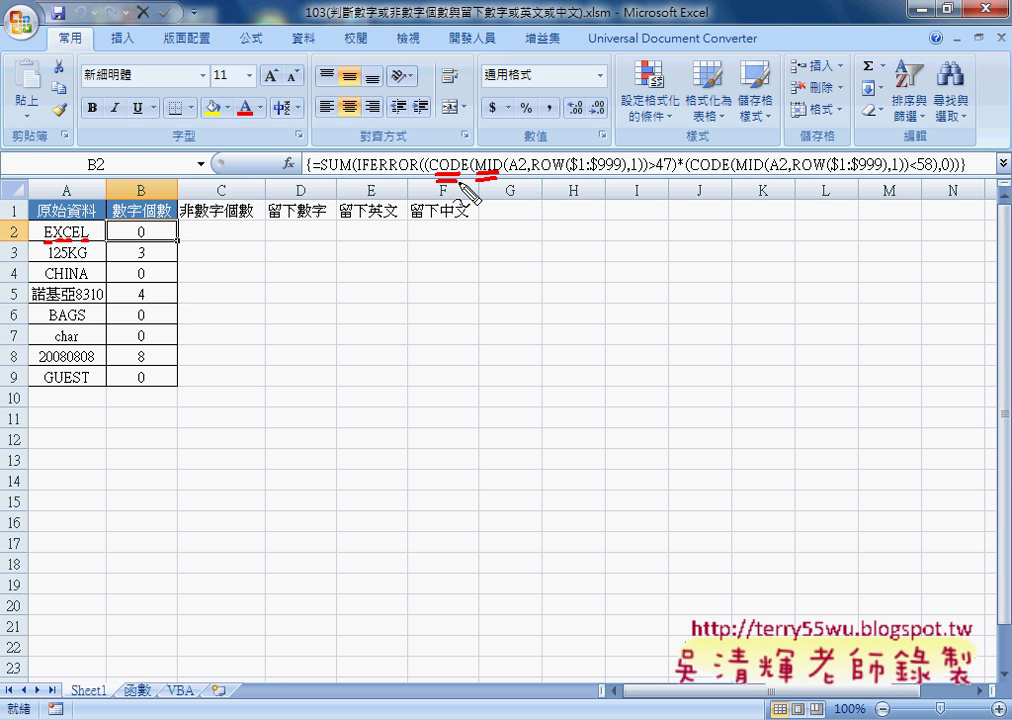
pyautogui.press('Escape')
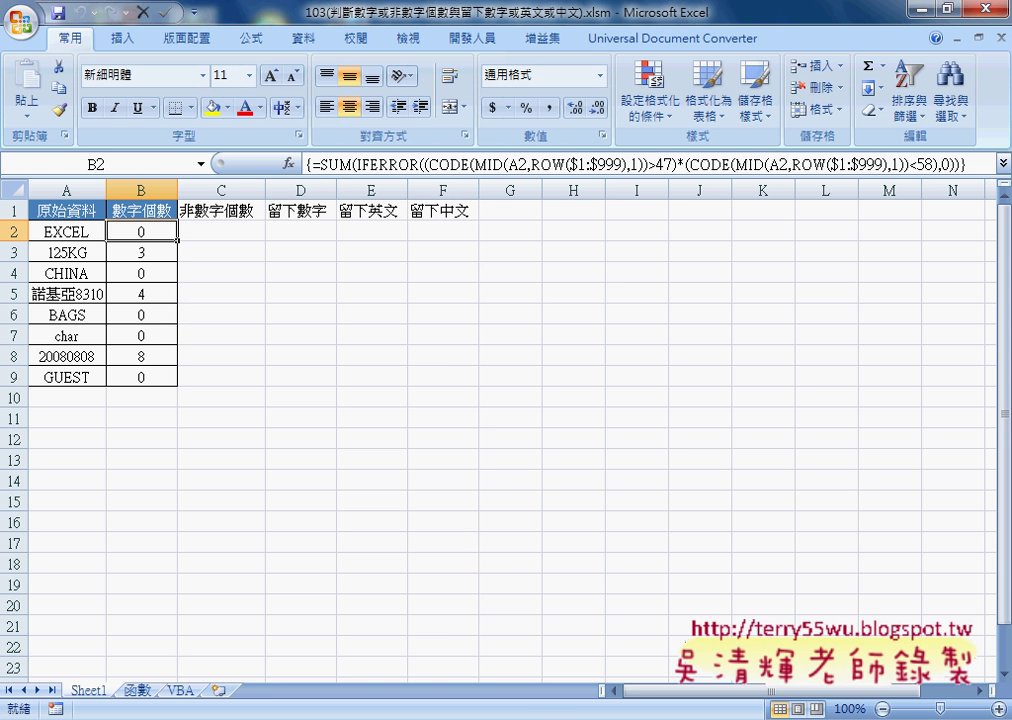
# Bring the browser to the front and switch to the Google Drive folder tab
pyautogui.moveTo(394, 719)
pyautogui.click(400, 661)
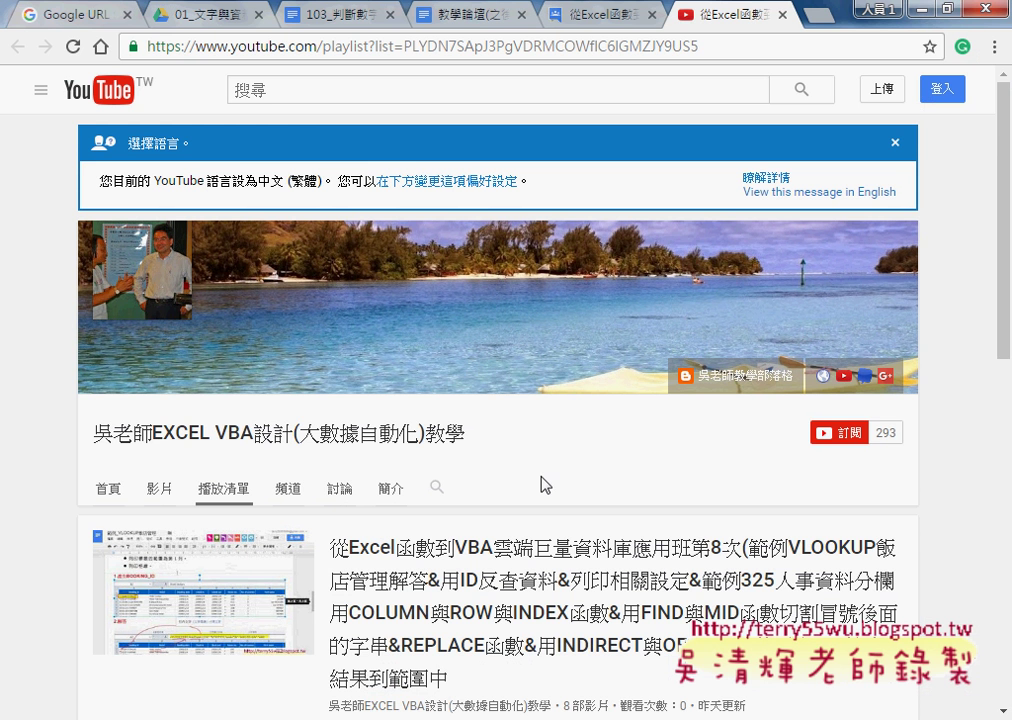
pyautogui.click(288, 18)
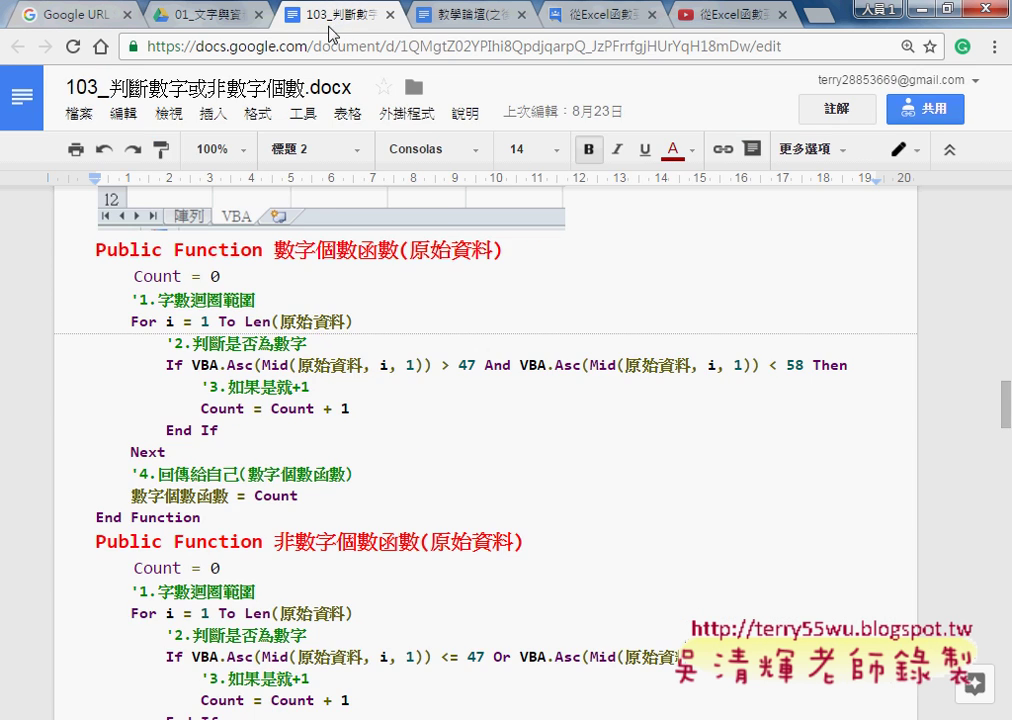
pyautogui.click(200, 20)
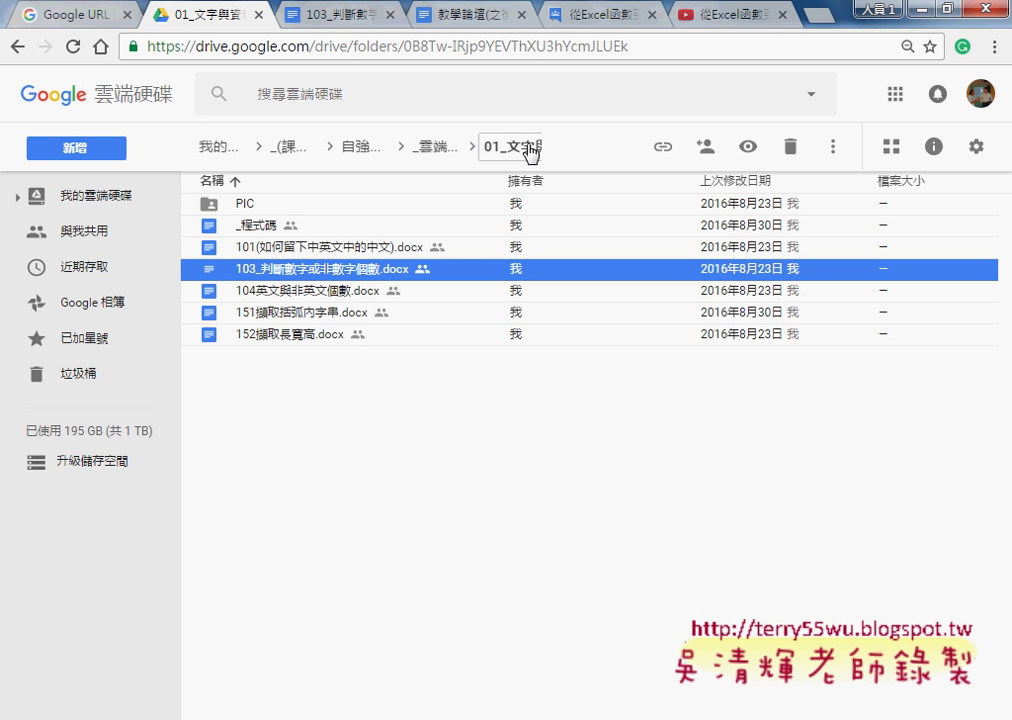
# Go up to _雲端白板畫面(2016), enter 01_文字與資料函數, and open 103_判斷數字或非數字個數.docx
pyautogui.click(530, 150)
pyautogui.click(450, 148)
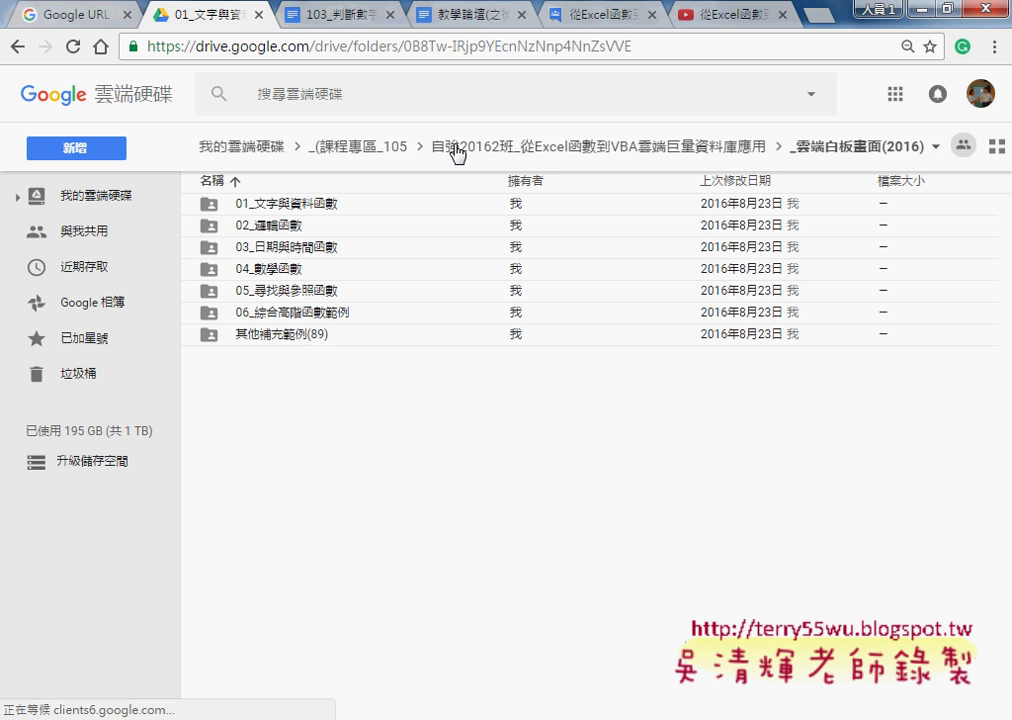
pyautogui.click(293, 207)
pyautogui.doubleClick(293, 207)
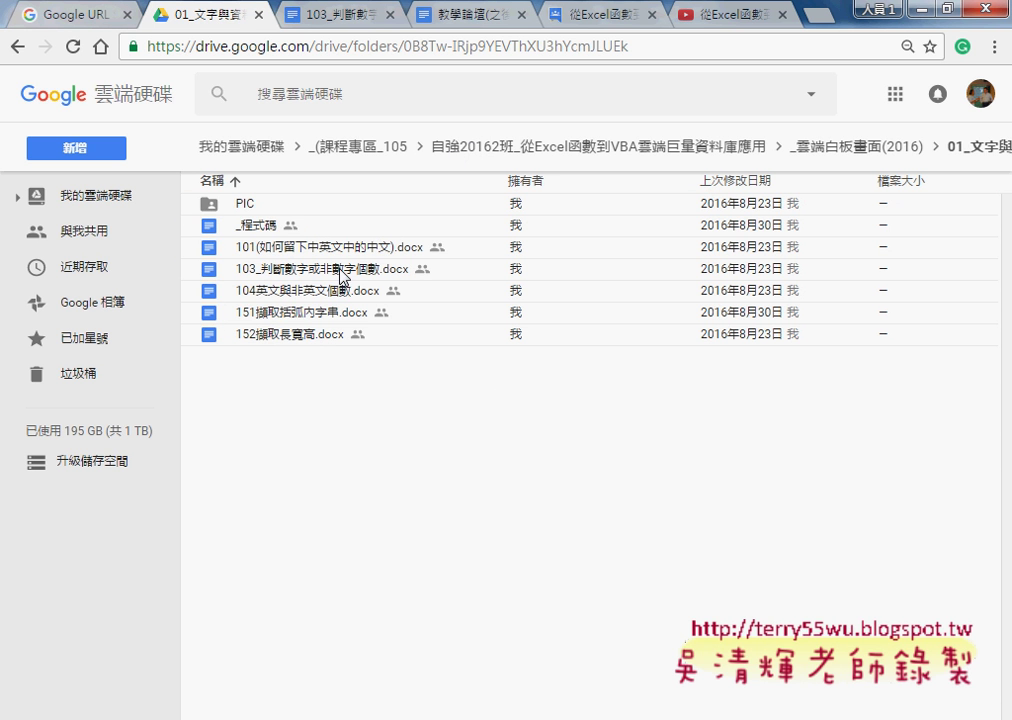
pyautogui.click(340, 270)
pyautogui.doubleClick(381, 270)
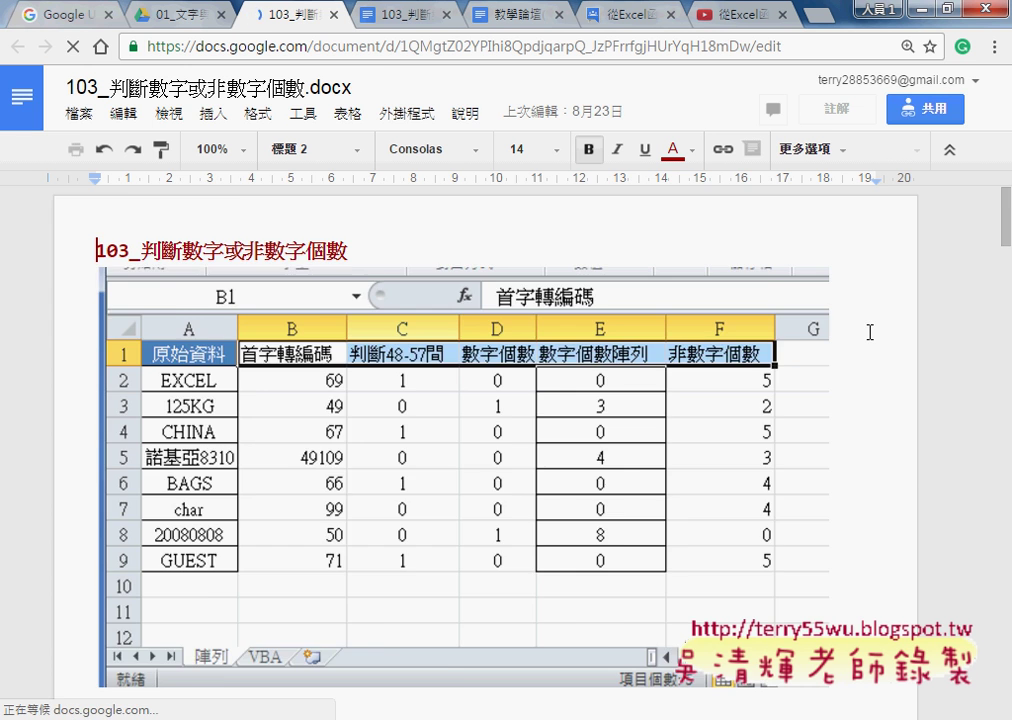
# Scroll down to the ASCII 編碼表 heading below the example table and select it
pyautogui.scroll(-2, 870, 332)
pyautogui.scroll(-2, 870, 332)
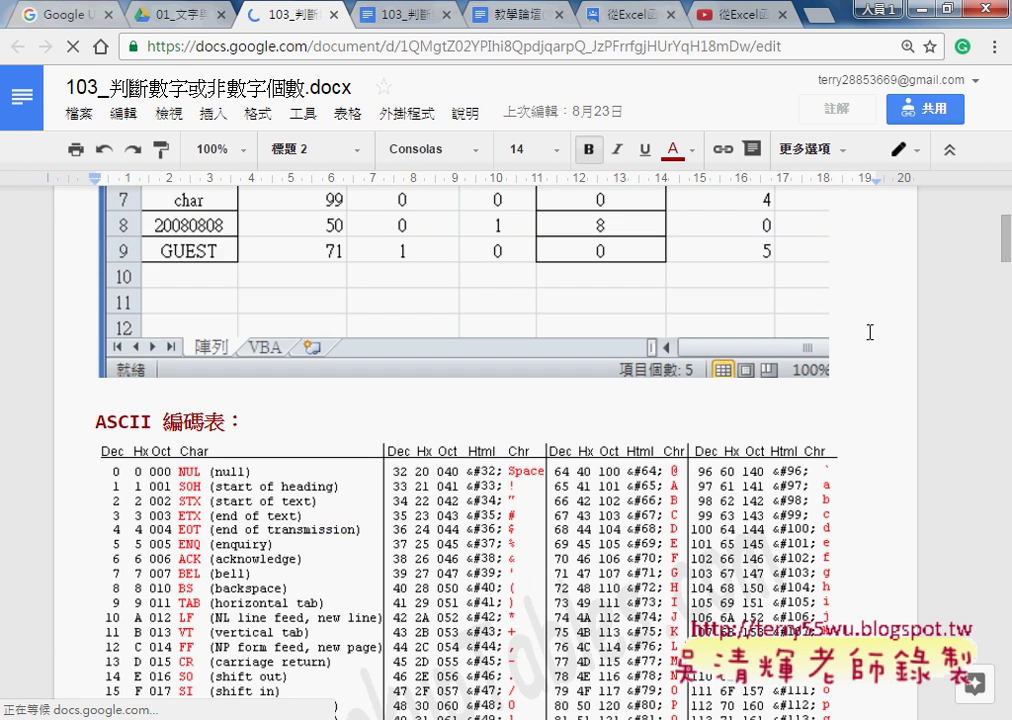
pyautogui.tripleClick(140, 335)
pyautogui.scroll(-2, 140, 330)
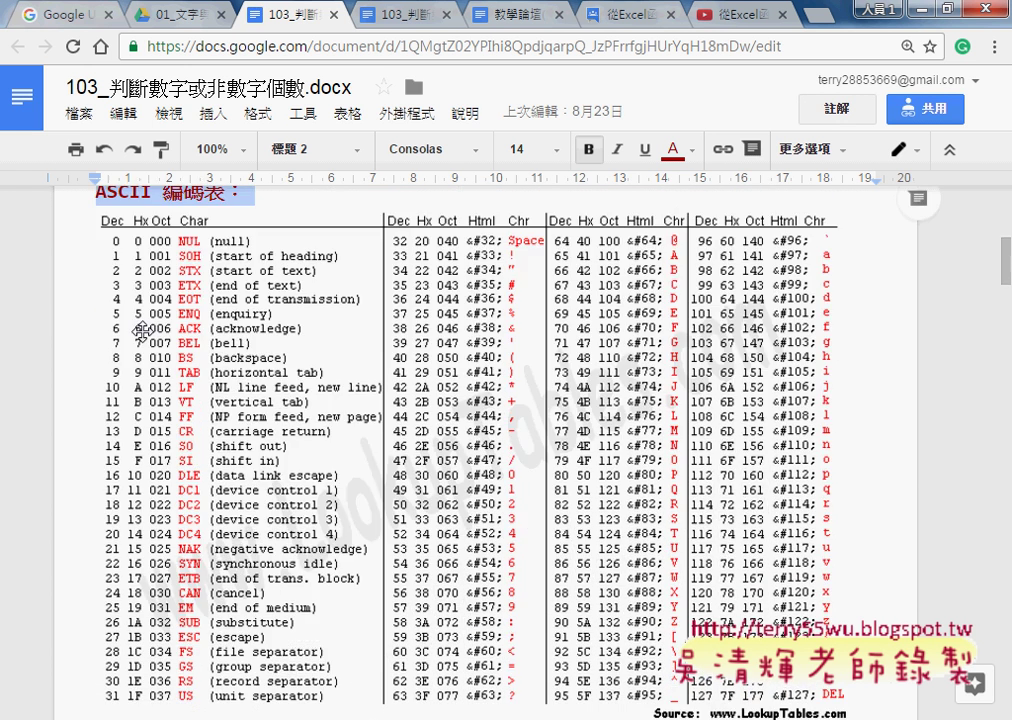
pyautogui.scroll(3, 141, 316)
pyautogui.moveTo(97, 389); pyautogui.dragTo(226, 386)
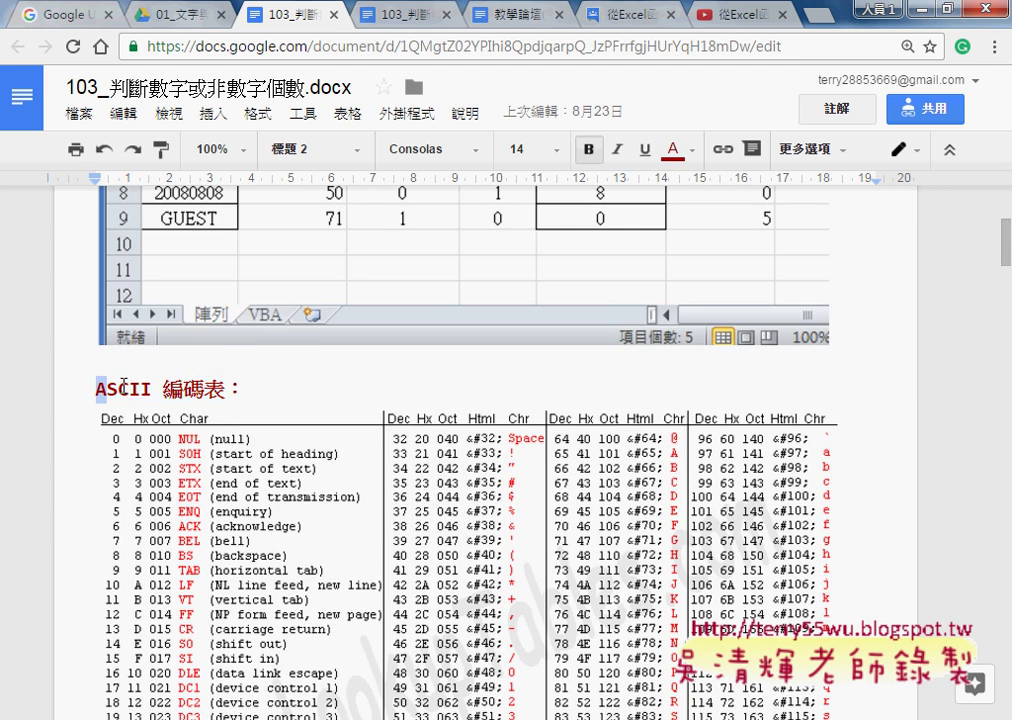
pyautogui.scroll(-2, 346, 386)
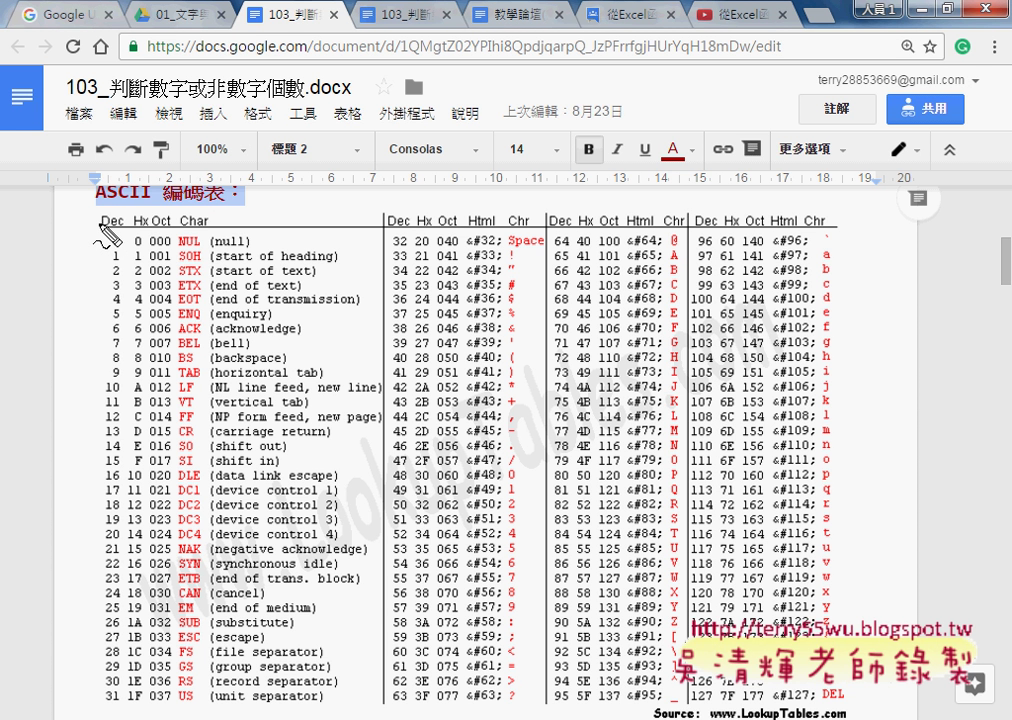
pyautogui.moveTo(101, 227); pyautogui.dragTo(118, 226)
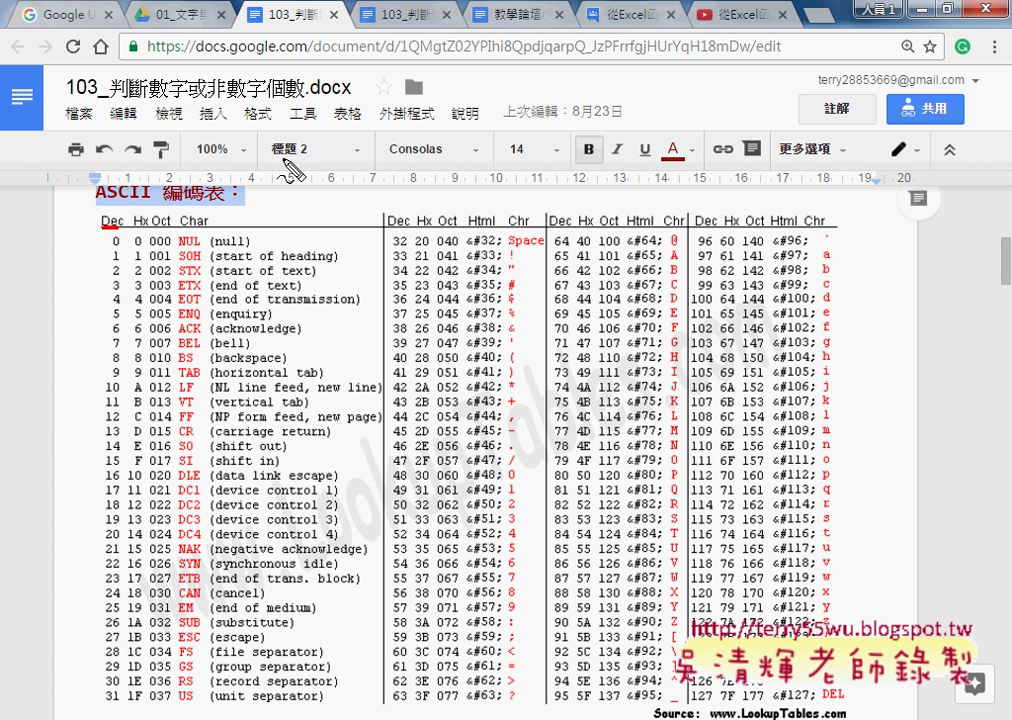
pyautogui.moveTo(287, 160); pyautogui.dragTo(287, 190)
pyautogui.moveTo(300, 166)
pyautogui.mouseDown()
pyautogui.moveTo(311, 166)
pyautogui.moveTo(318, 186)
pyautogui.moveTo(336, 152)
pyautogui.mouseUp()
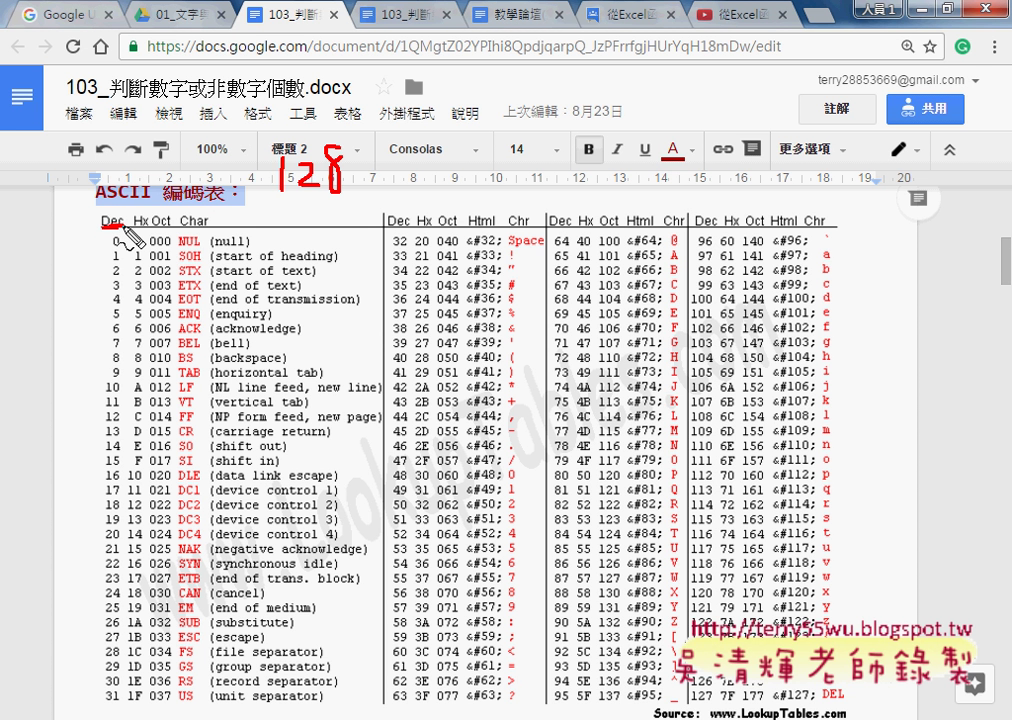
pyautogui.moveTo(118, 233); pyautogui.dragTo(116, 231)
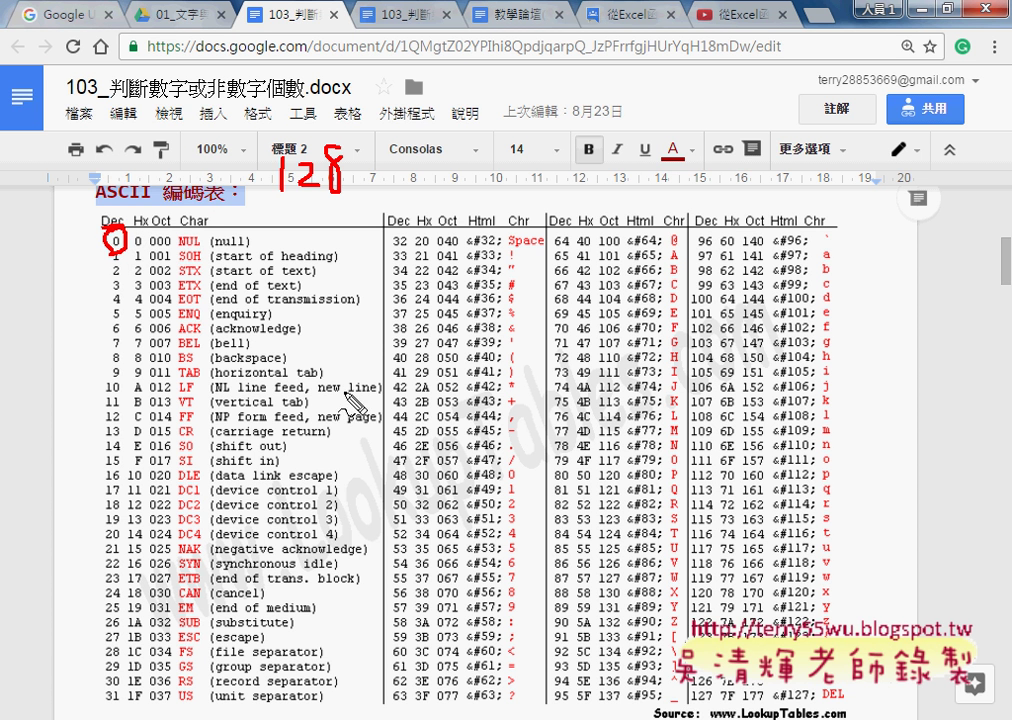
pyautogui.moveTo(716, 688); pyautogui.dragTo(712, 686)
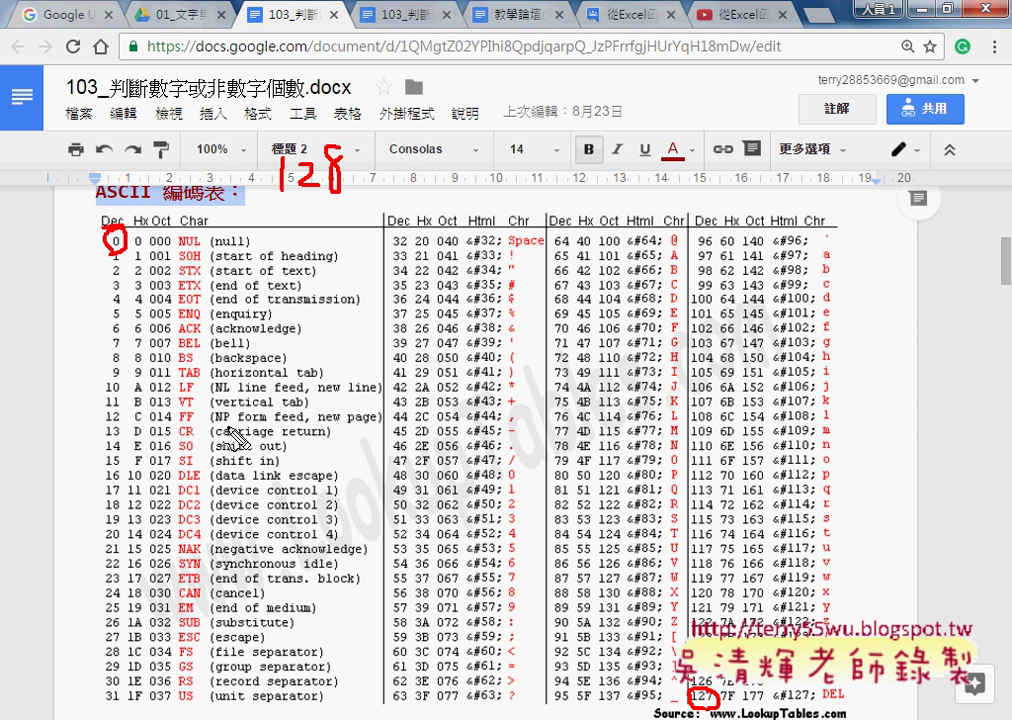
pyautogui.moveTo(104, 389); pyautogui.dragTo(113, 389)
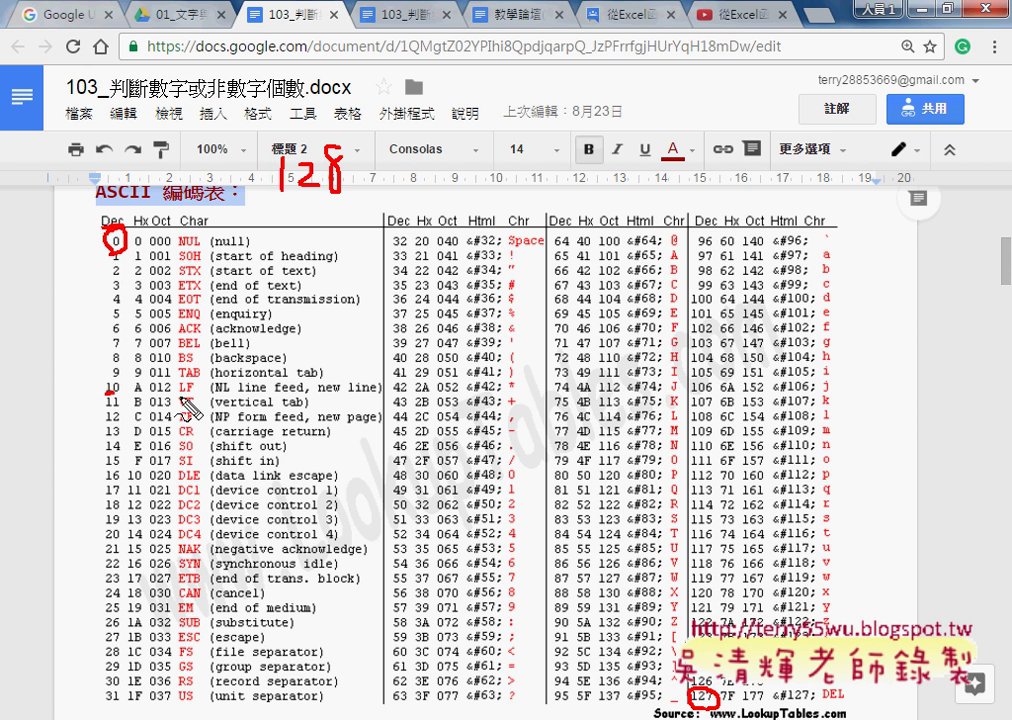
pyautogui.moveTo(215, 393); pyautogui.dragTo(256, 393)
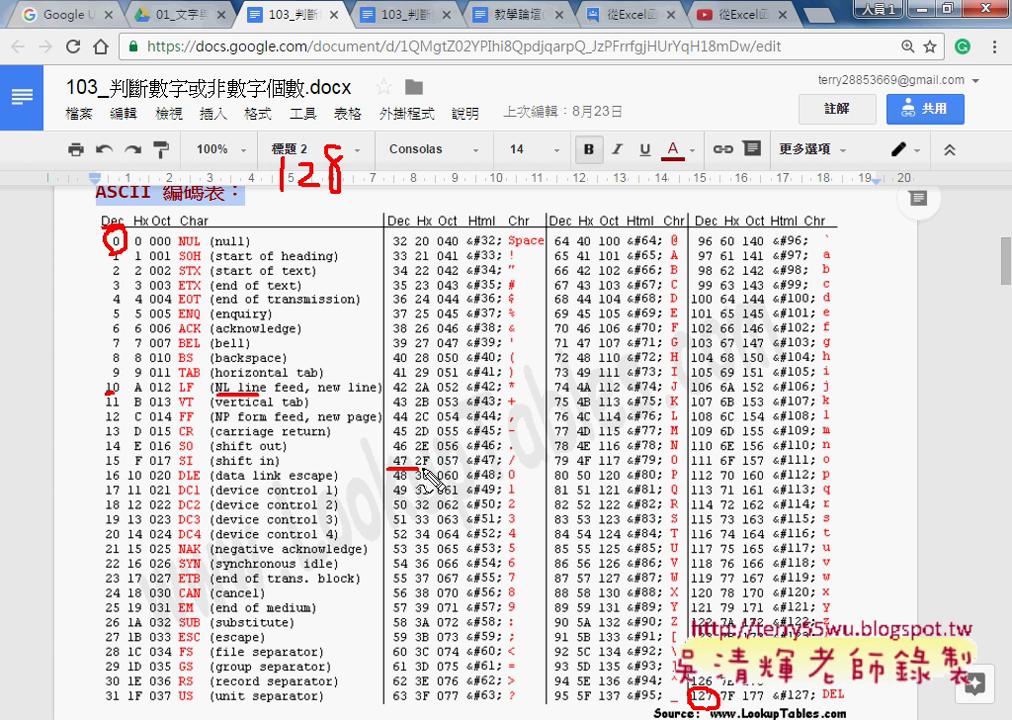
pyautogui.moveTo(388, 466); pyautogui.dragTo(535, 464)
pyautogui.moveTo(410, 472); pyautogui.dragTo(406, 474)
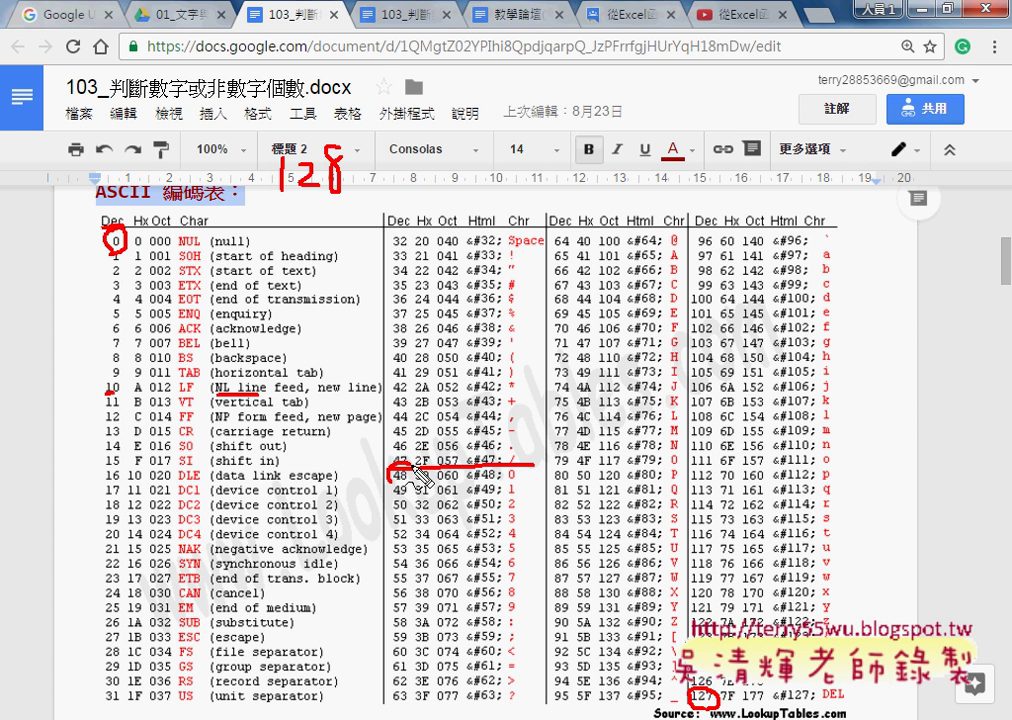
pyautogui.moveTo(508, 483); pyautogui.dragTo(523, 483)
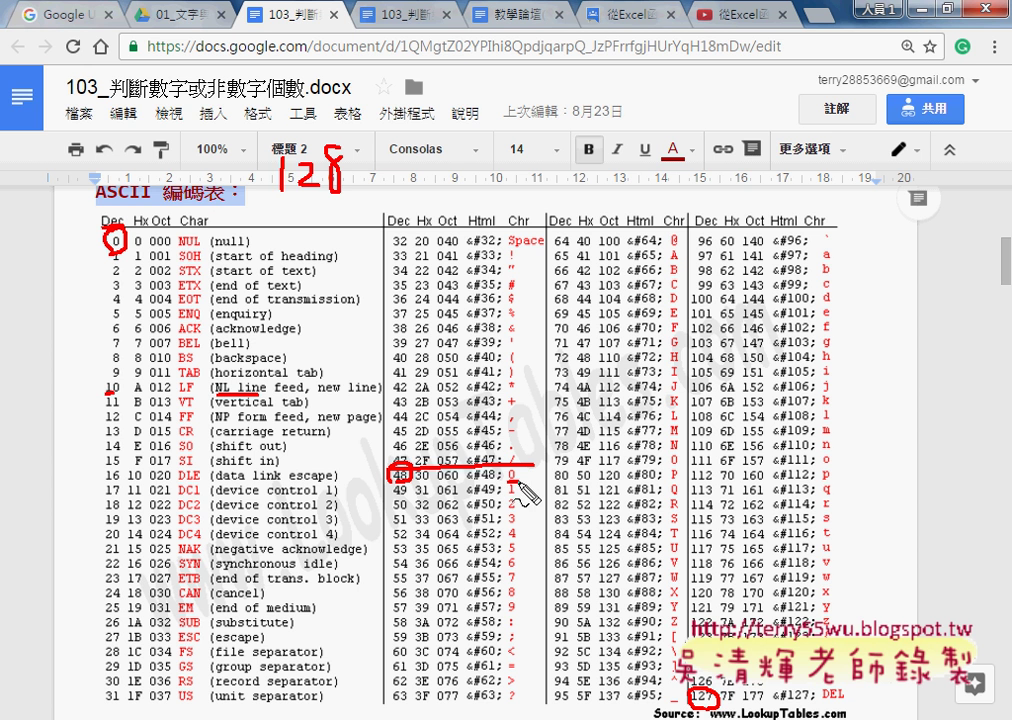
pyautogui.moveTo(386, 614); pyautogui.dragTo(540, 613)
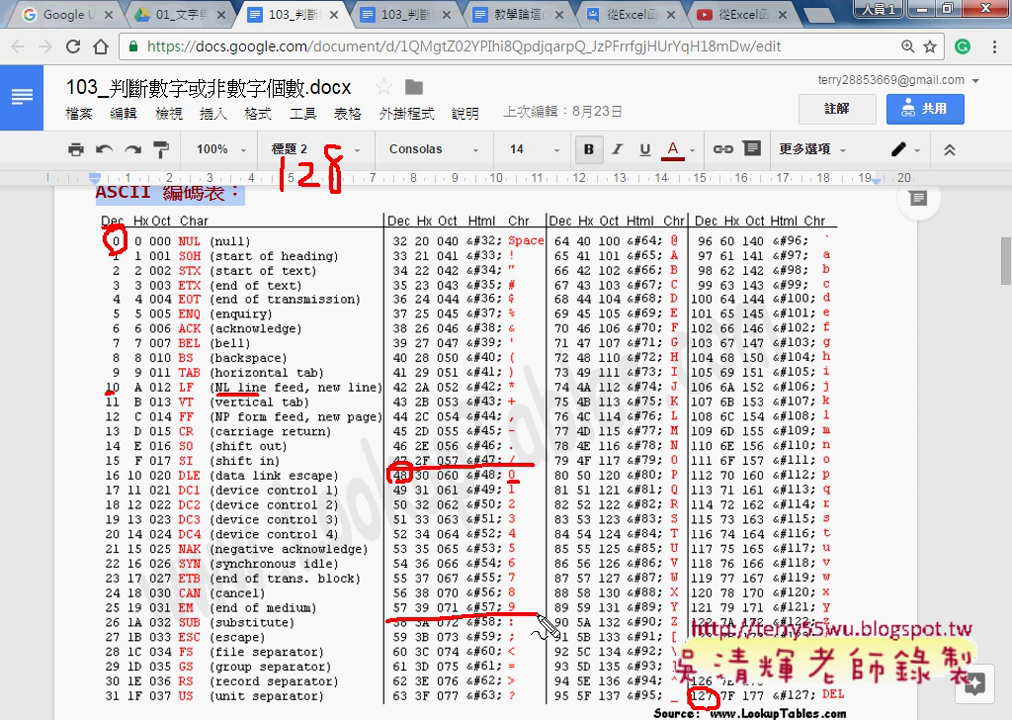
pyautogui.moveTo(406, 595); pyautogui.dragTo(402, 597)
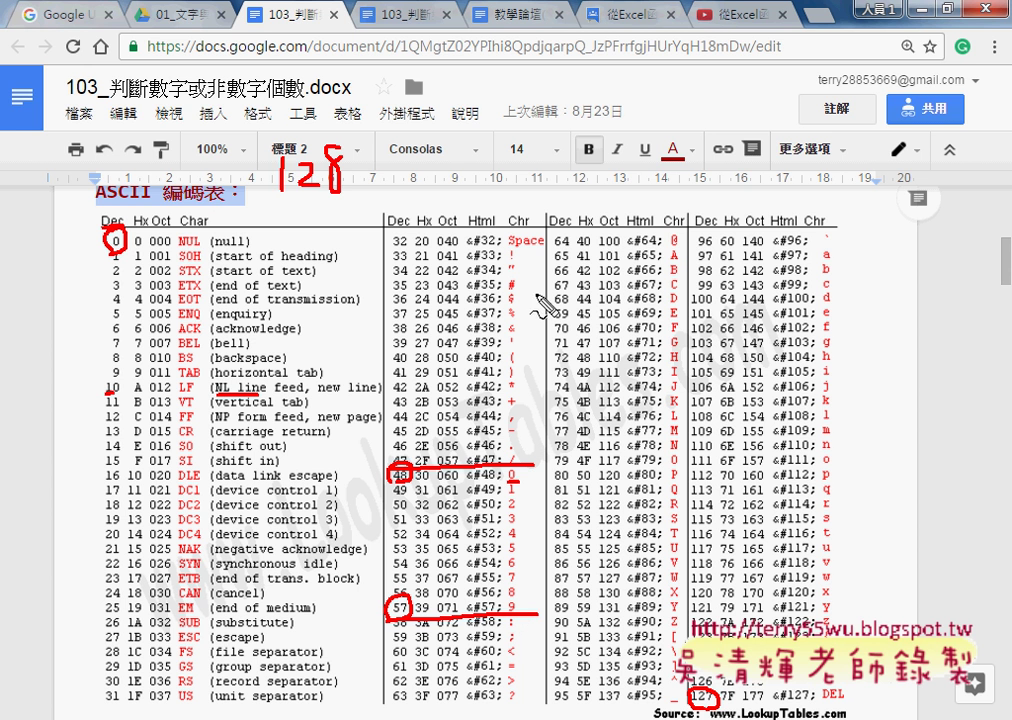
pyautogui.moveTo(556, 244); pyautogui.dragTo(688, 246)
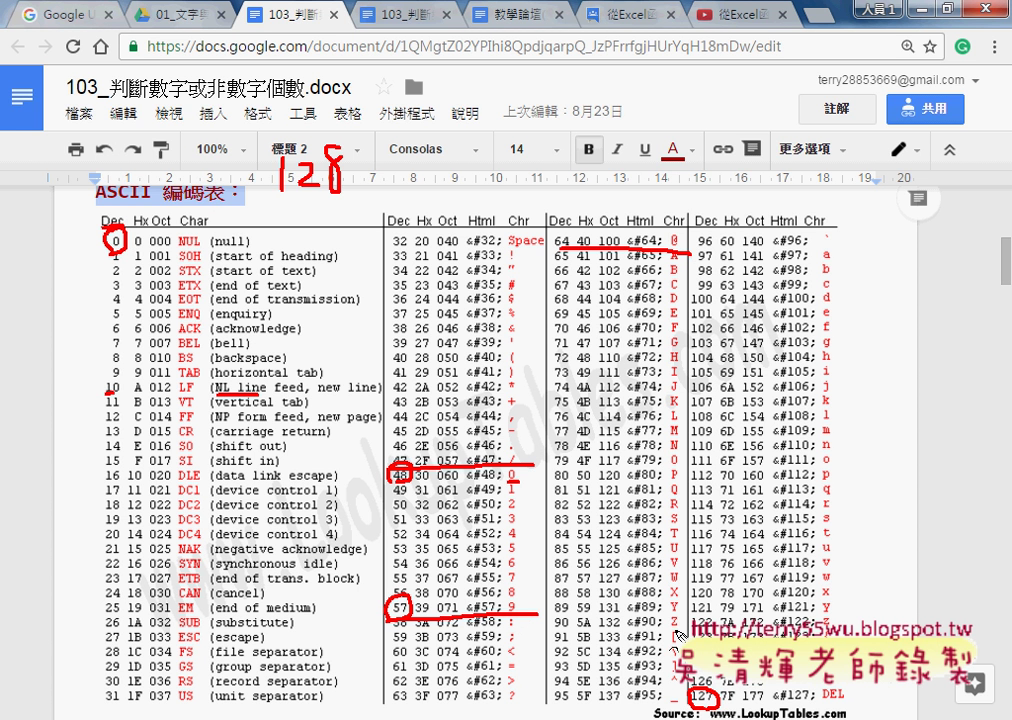
pyautogui.moveTo(662, 630); pyautogui.dragTo(550, 632)
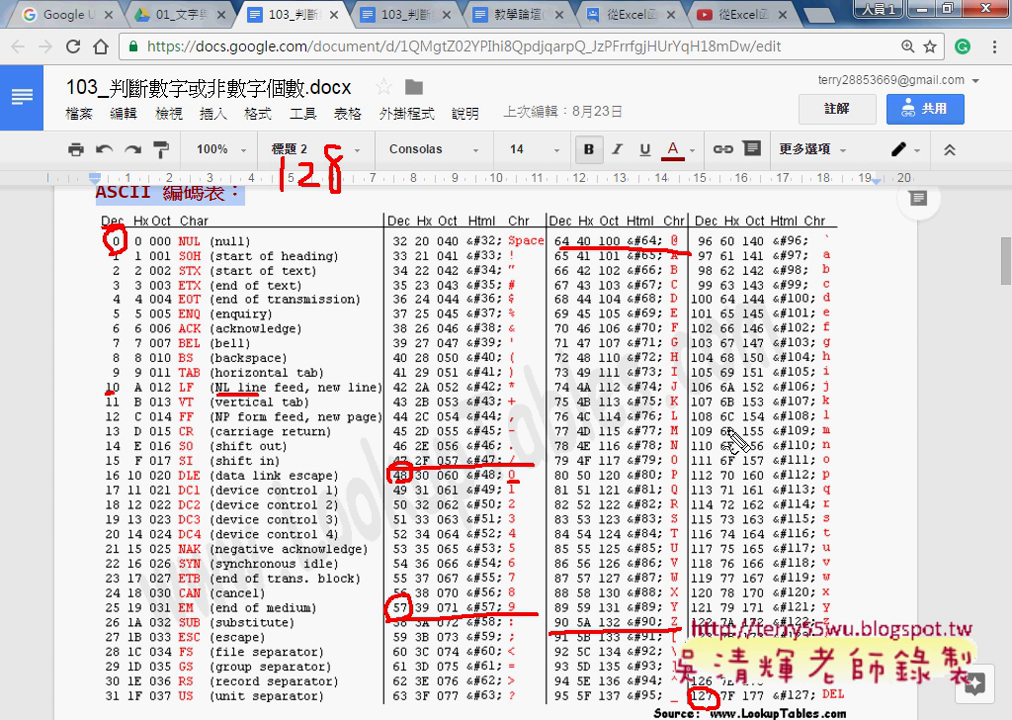
pyautogui.moveTo(702, 248); pyautogui.dragTo(835, 247)
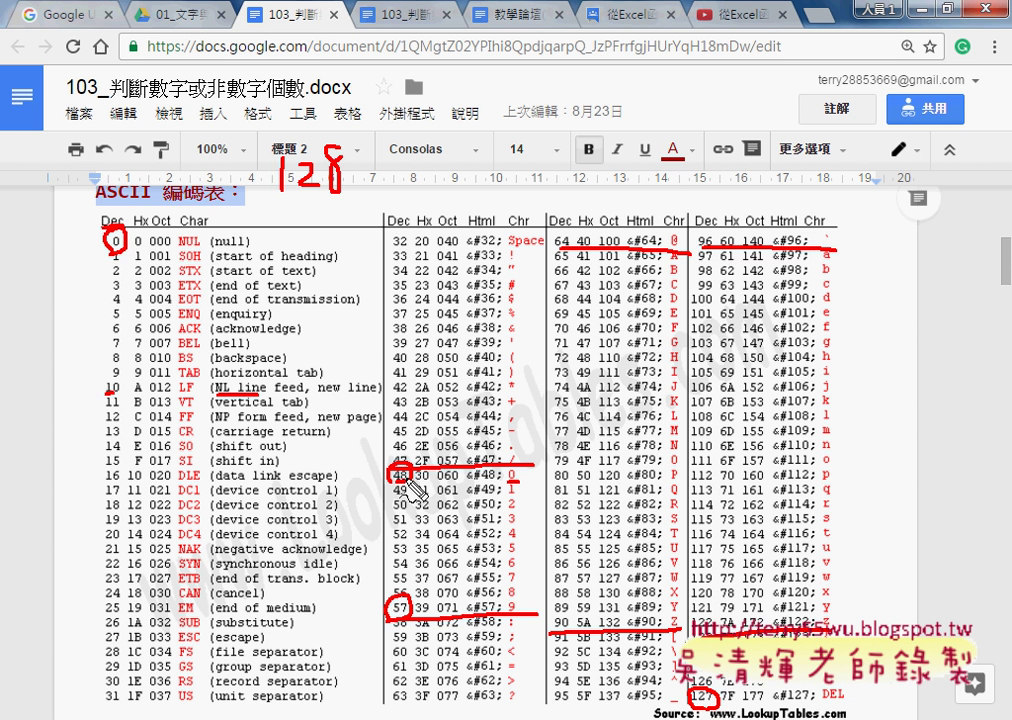
pyautogui.moveTo(432, 491); pyautogui.dragTo(460, 512)
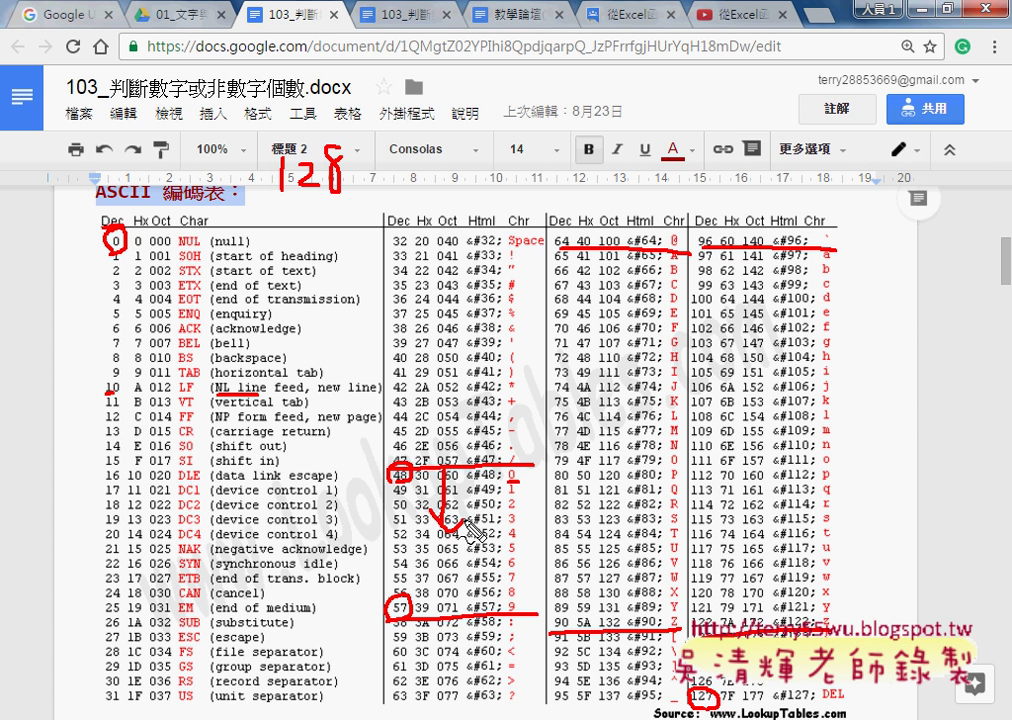
pyautogui.moveTo(453, 610)
pyautogui.mouseDown()
pyautogui.moveTo(452, 542)
pyautogui.moveTo(466, 556)
pyautogui.mouseUp()
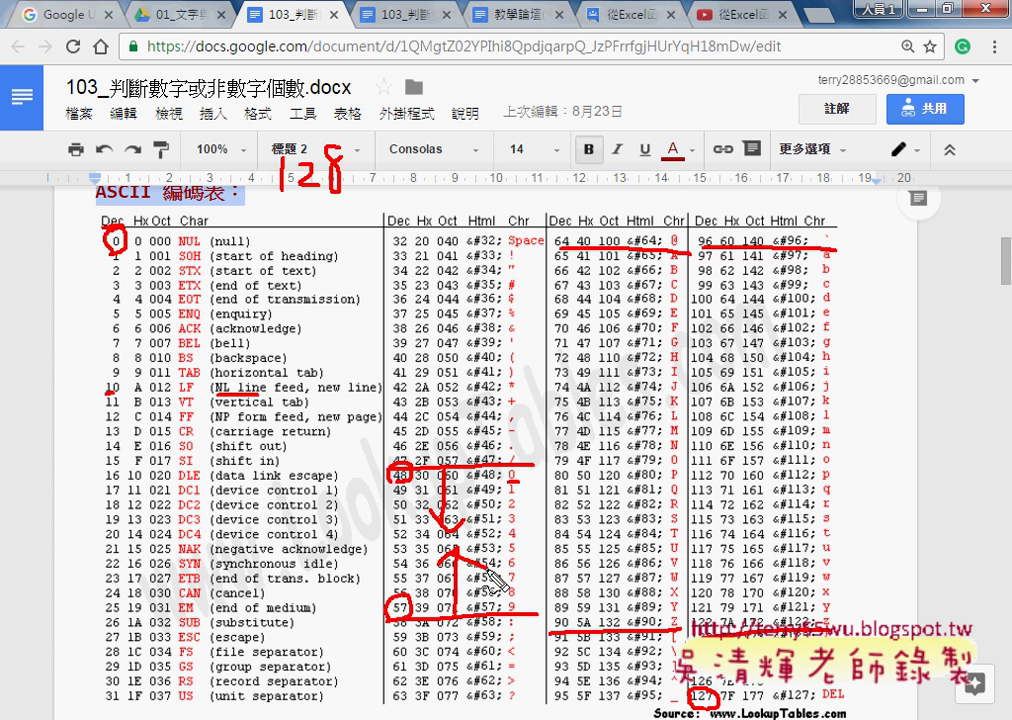
pyautogui.moveTo(390, 566); pyautogui.dragTo(418, 584)
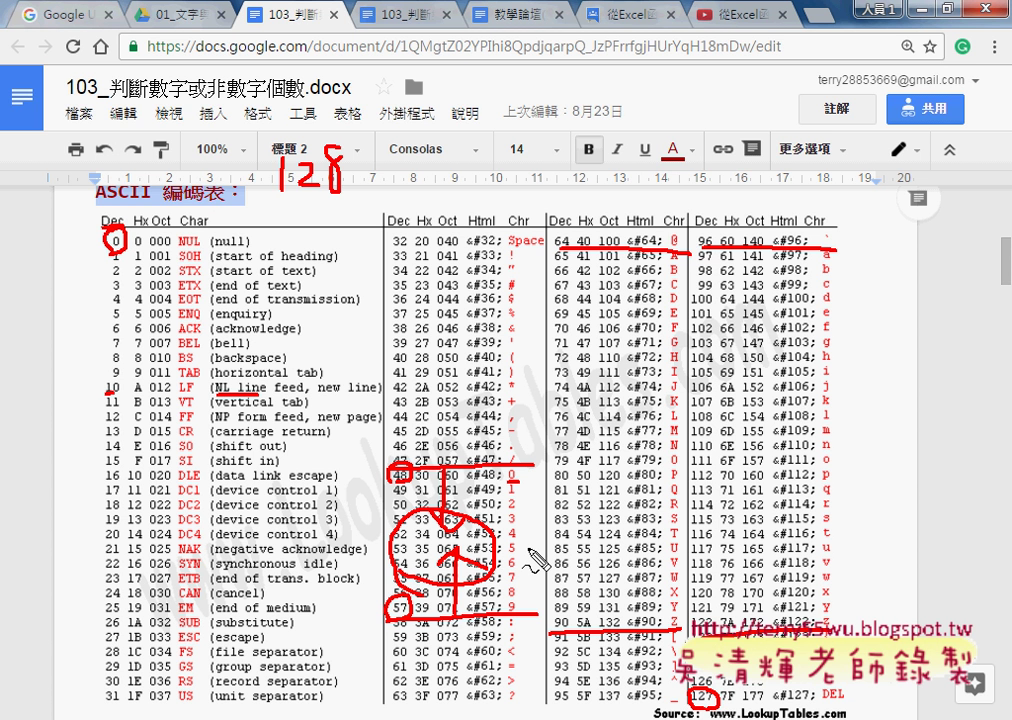
pyautogui.moveTo(527, 548)
pyautogui.mouseDown()
pyautogui.moveTo(541, 513)
pyautogui.moveTo(560, 545)
pyautogui.mouseUp()
pyautogui.moveTo(531, 533)
pyautogui.mouseDown()
pyautogui.moveTo(583, 546)
pyautogui.moveTo(602, 505)
pyautogui.moveTo(604, 545)
pyautogui.mouseUp()
pyautogui.moveTo(547, 560); pyautogui.dragTo(607, 562)
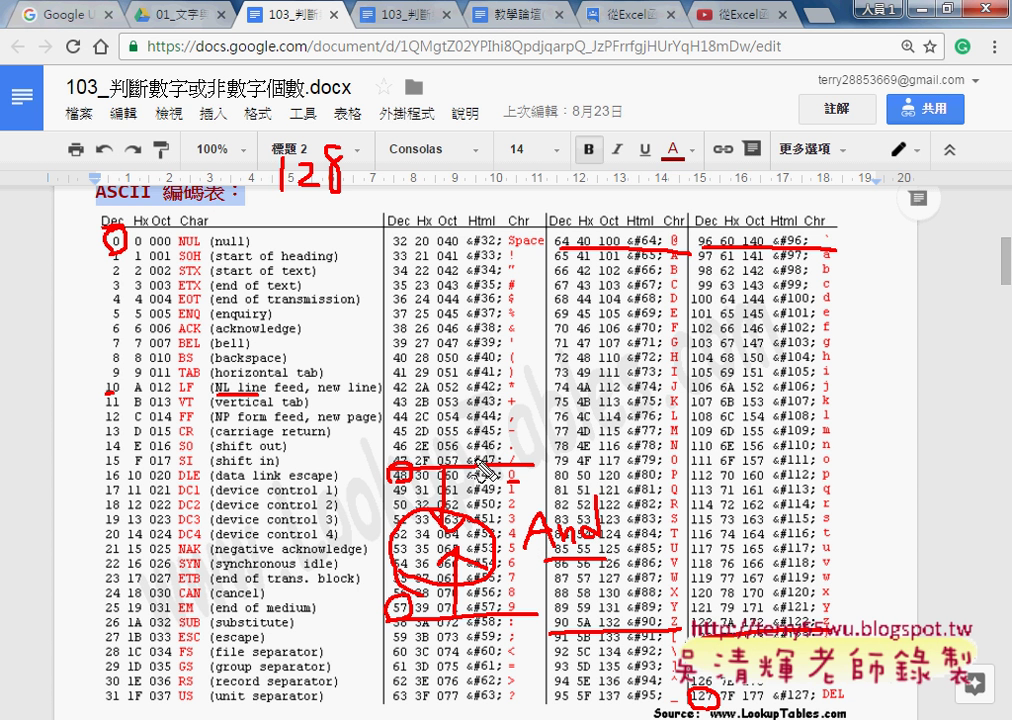
pyautogui.moveTo(466, 460)
pyautogui.mouseDown()
pyautogui.moveTo(467, 353)
pyautogui.moveTo(477, 370)
pyautogui.mouseUp()
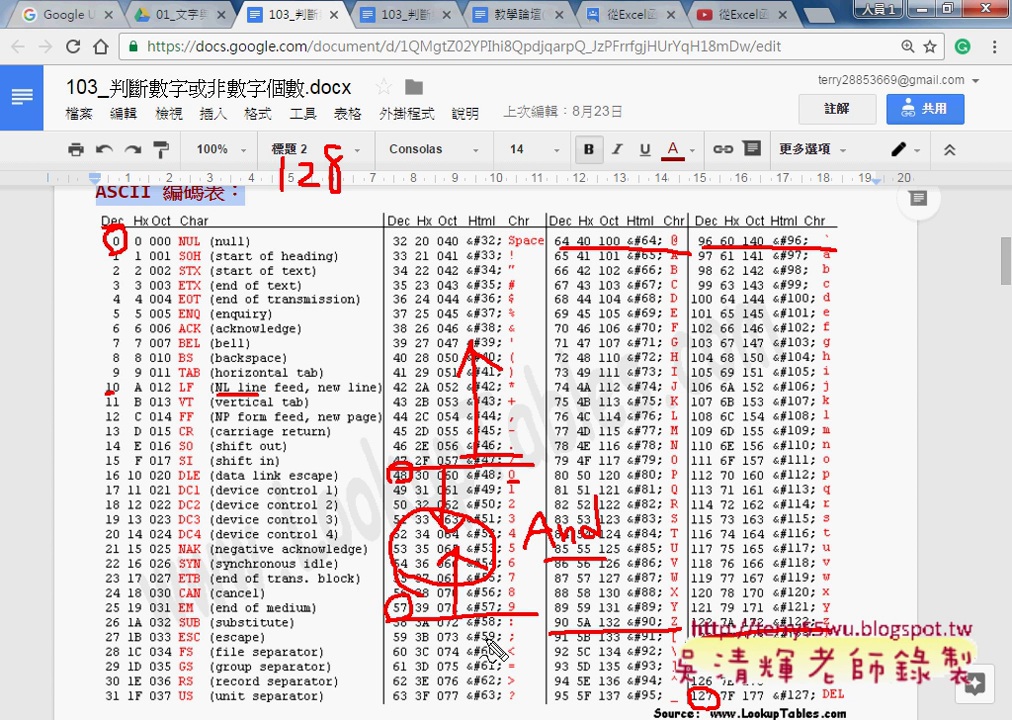
pyautogui.moveTo(506, 621); pyautogui.dragTo(500, 664)
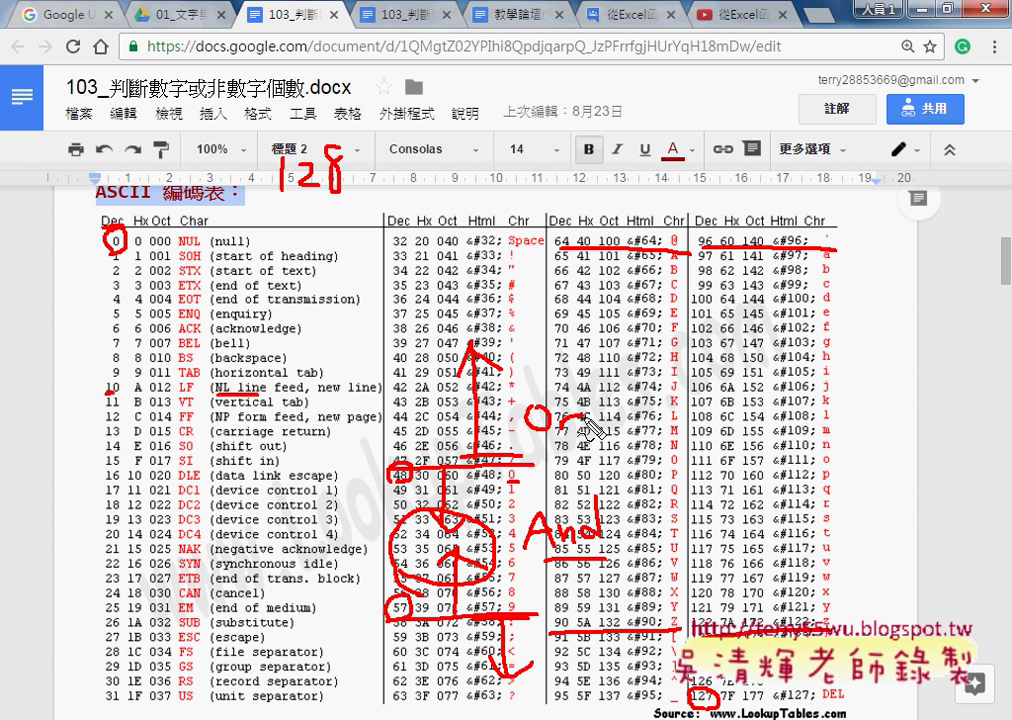
pyautogui.moveTo(550, 412); pyautogui.dragTo(565, 430)
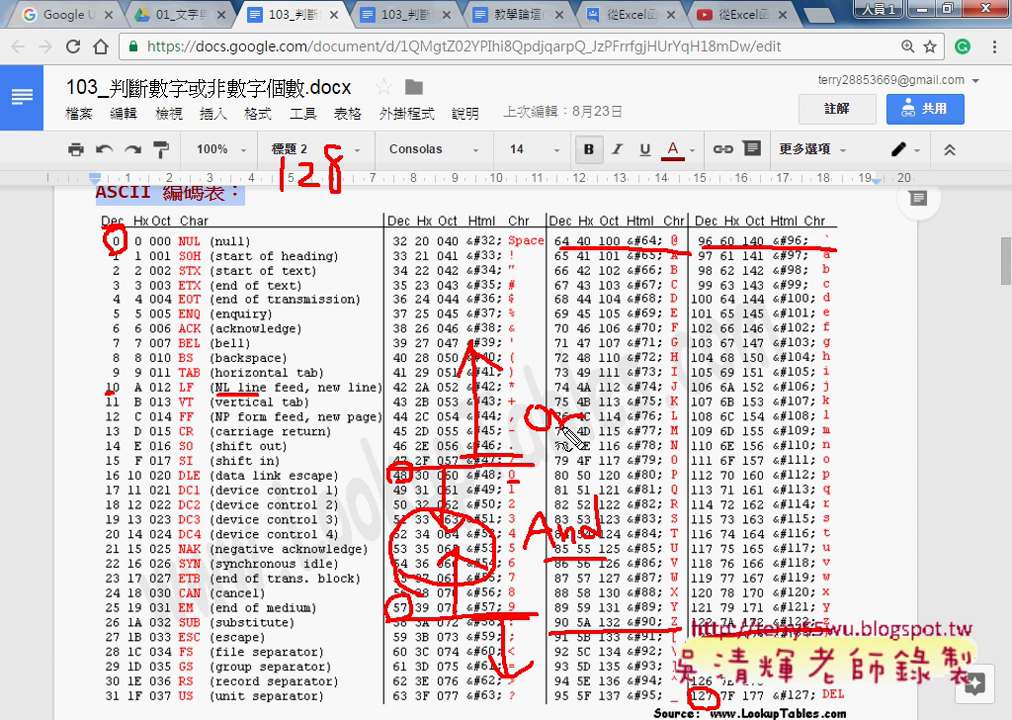
pyautogui.press('Escape')
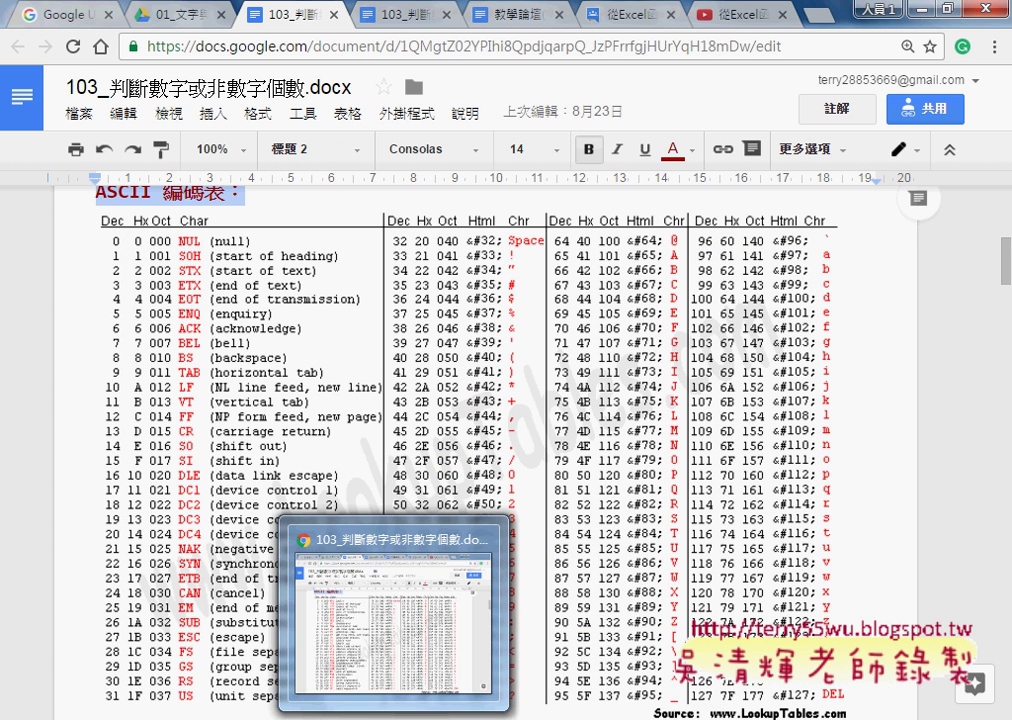
# Switch to the other .xlsm workbook containing the digit-count formula
pyautogui.moveTo(455, 719)
pyautogui.click(485, 661)
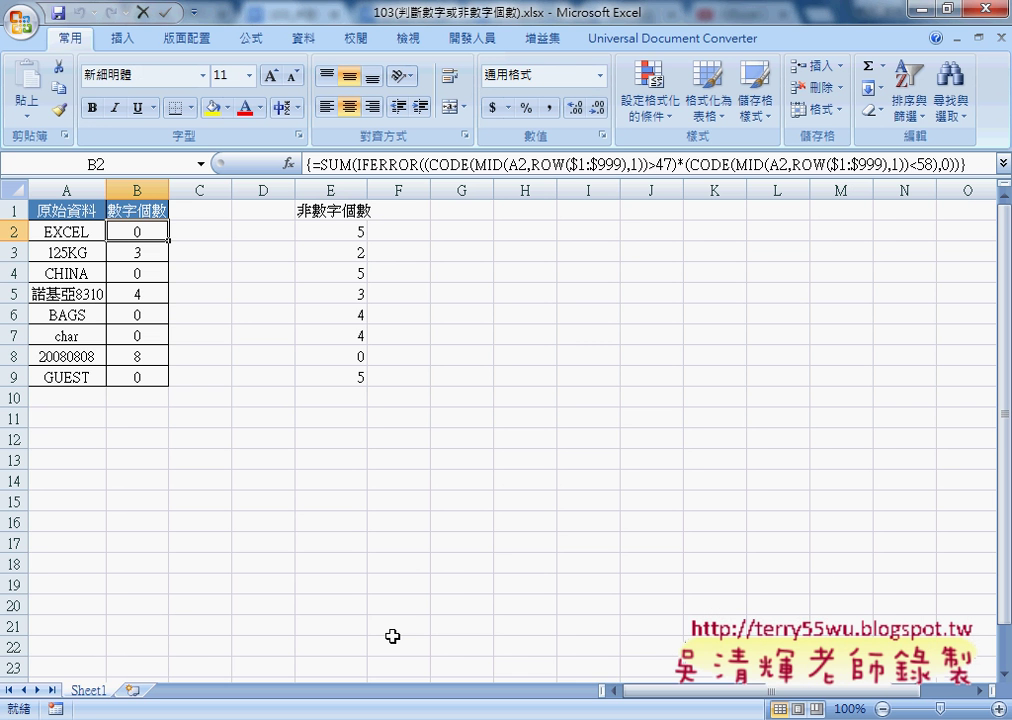
pyautogui.moveTo(497, 706)
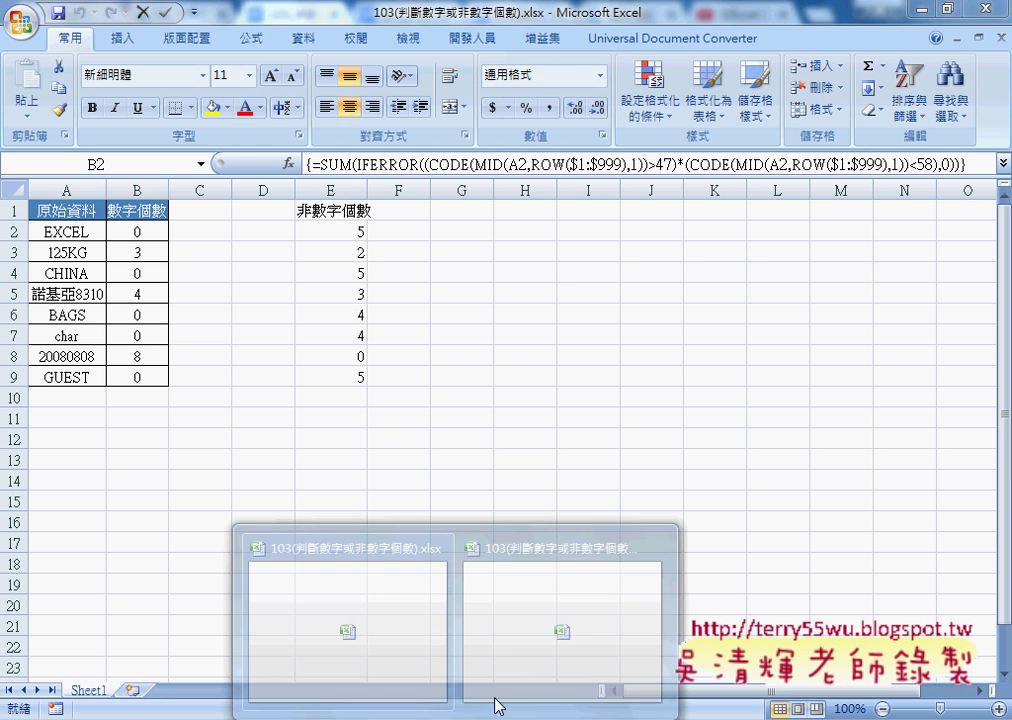
pyautogui.click(547, 635)
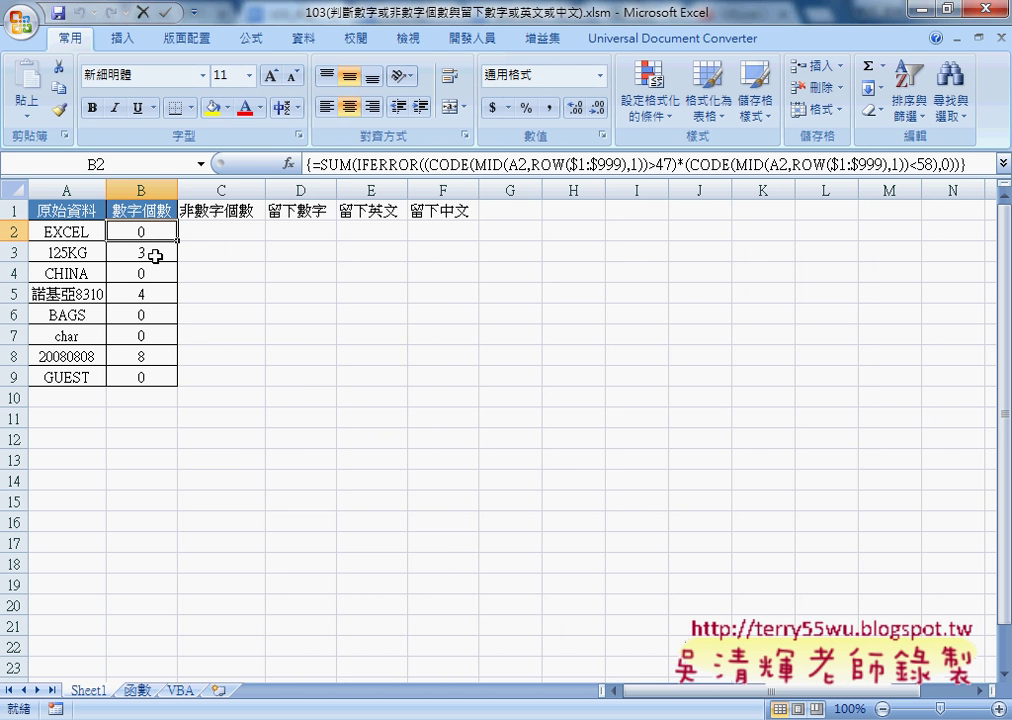
# Walk through the MID, CODE, IFERROR and SUM parts of B2's formula and re-enter it with Ctrl+Shift+Enter
pyautogui.doubleClick(480, 164)
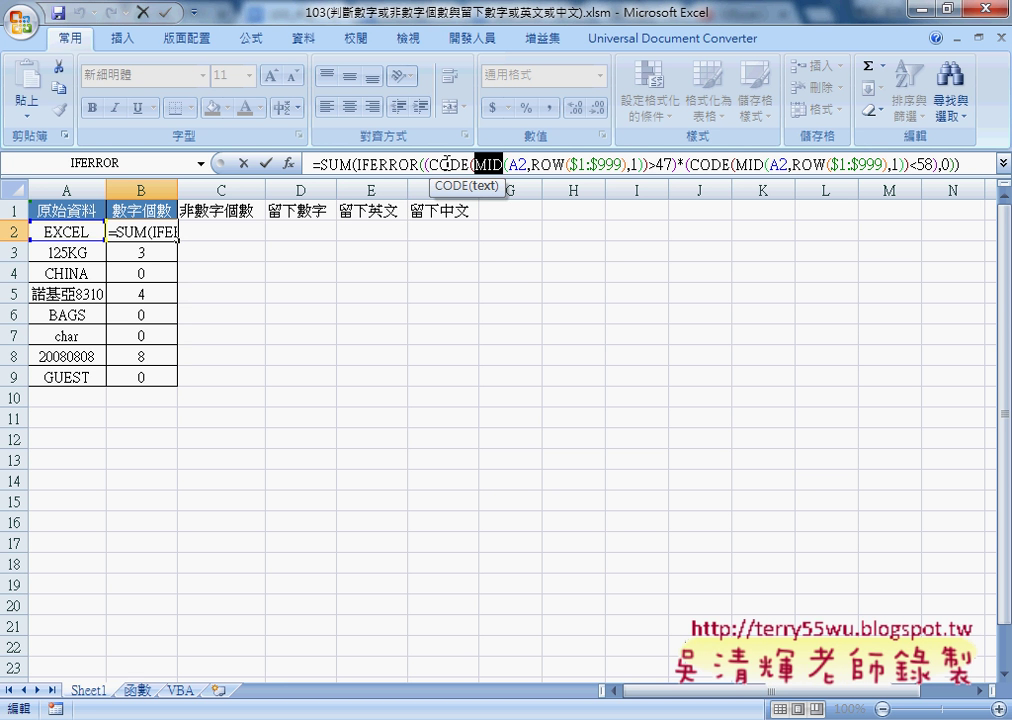
pyautogui.doubleClick(448, 164)
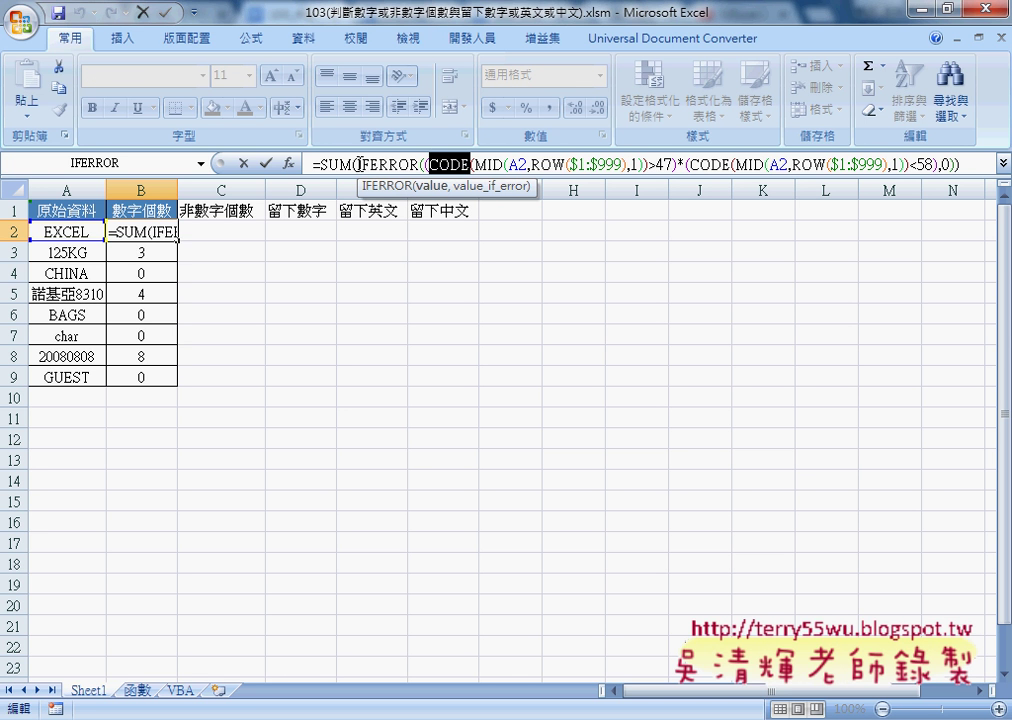
pyautogui.moveTo(360, 164); pyautogui.dragTo(413, 164)
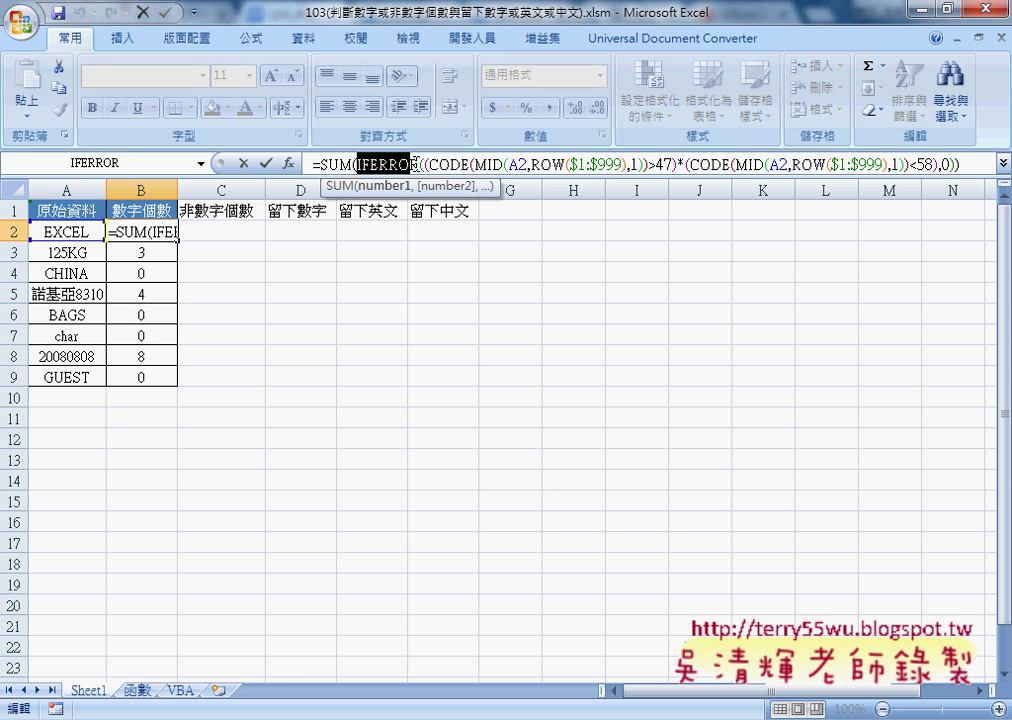
pyautogui.doubleClick(336, 164)
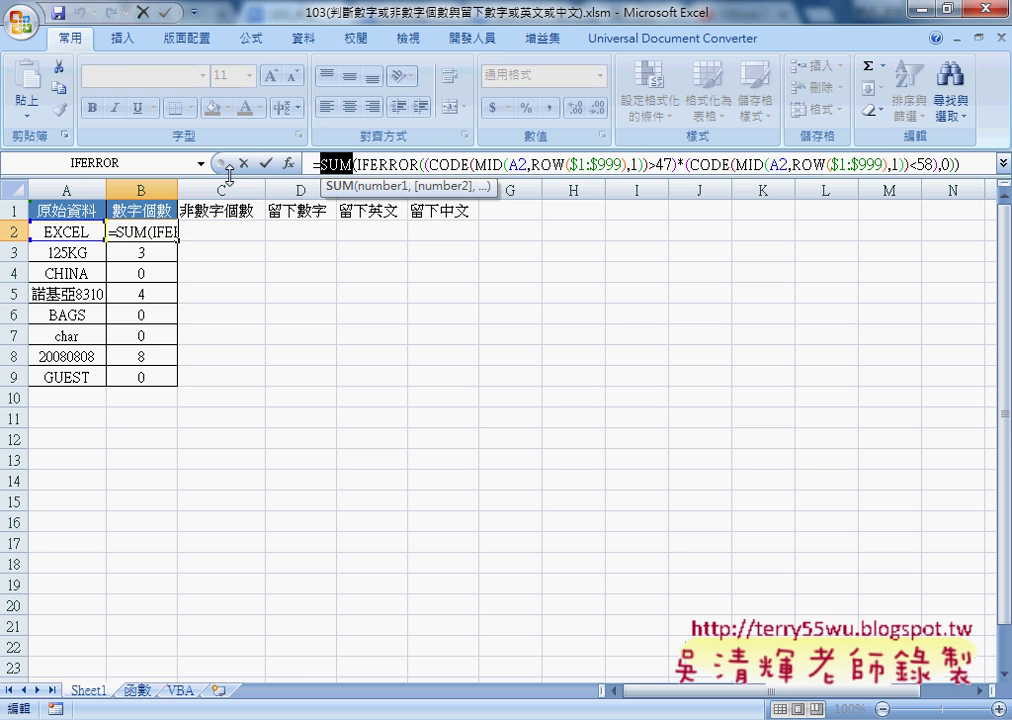
pyautogui.hotkey('ctrl', 'shift', 'Return')
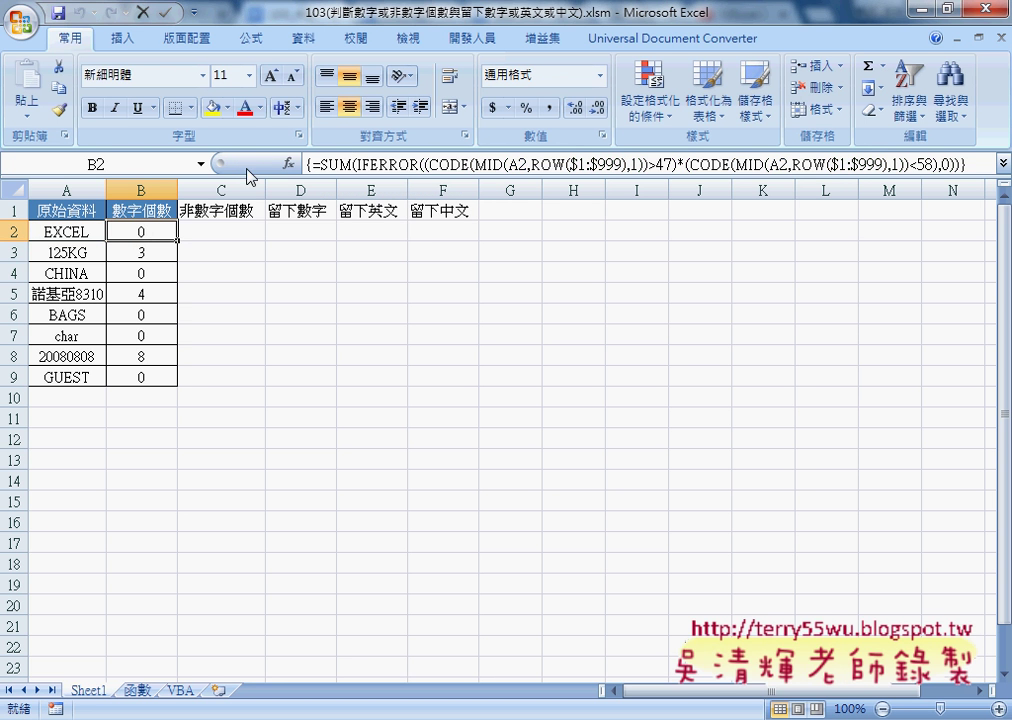
# List the digits 0 to 9 in H1:H10 and auto-fit column H
pyautogui.click(591, 213)
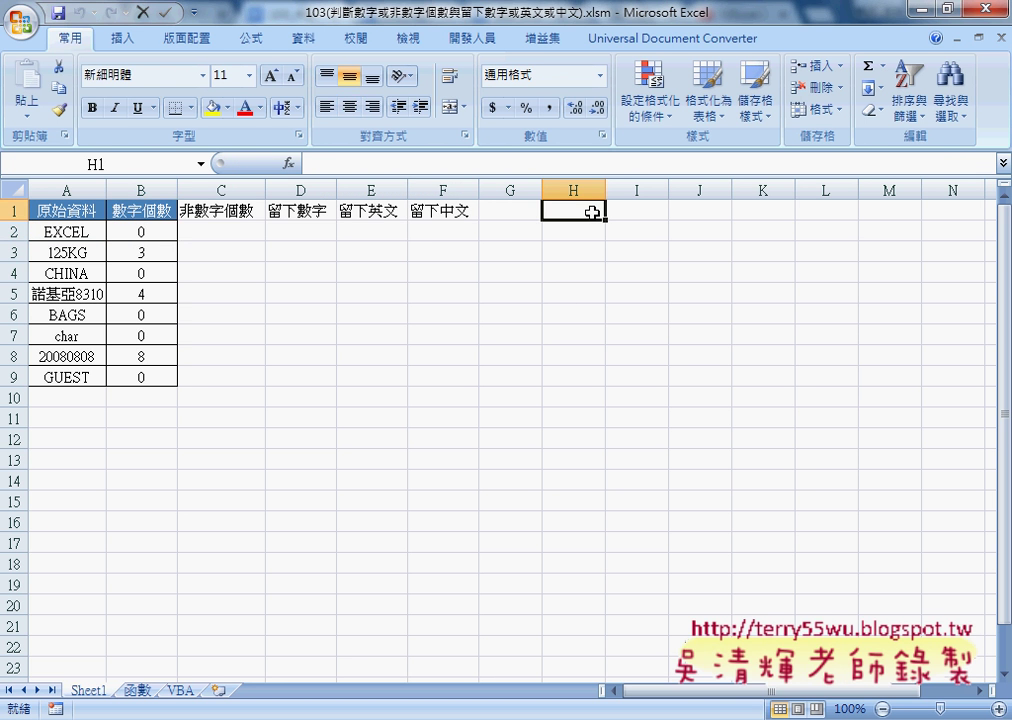
pyautogui.write('0')
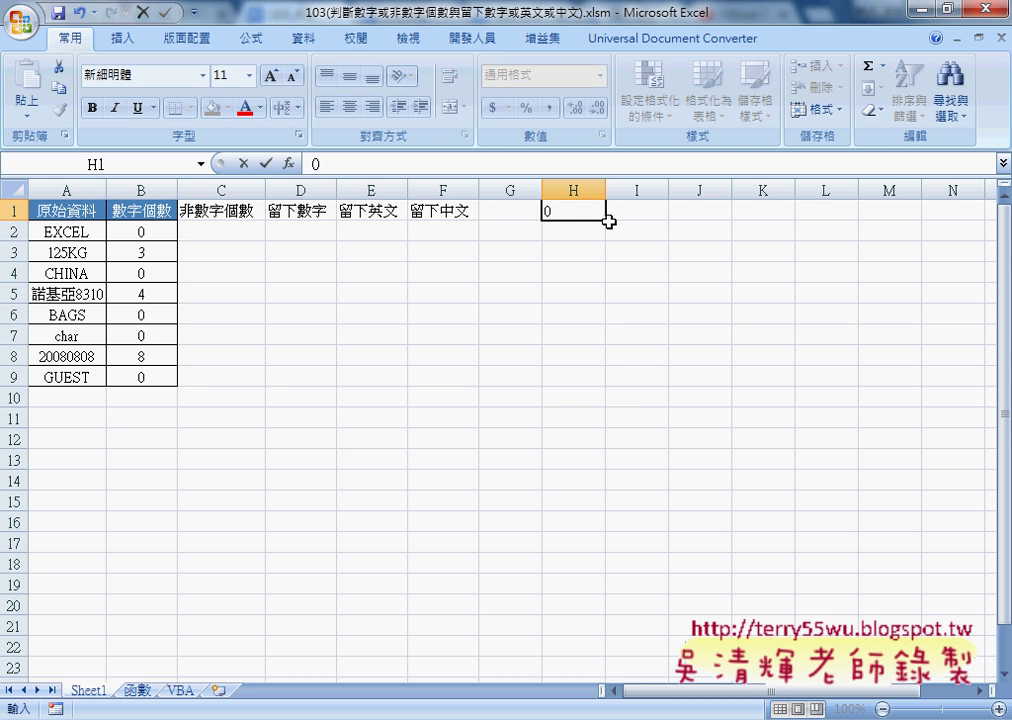
pyautogui.moveTo(606, 220)
pyautogui.mouseDown()
pyautogui.moveTo(613, 424)
pyautogui.moveTo(610, 406)
pyautogui.mouseUp()
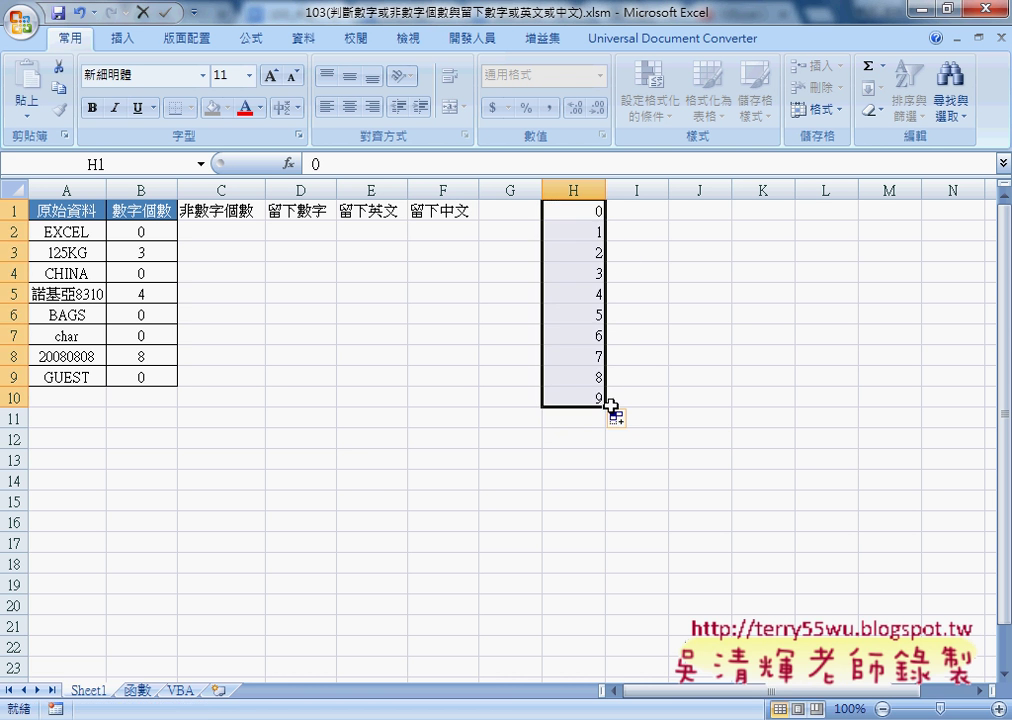
pyautogui.moveTo(605, 189); pyautogui.dragTo(605, 189)
pyautogui.doubleClick(605, 189)
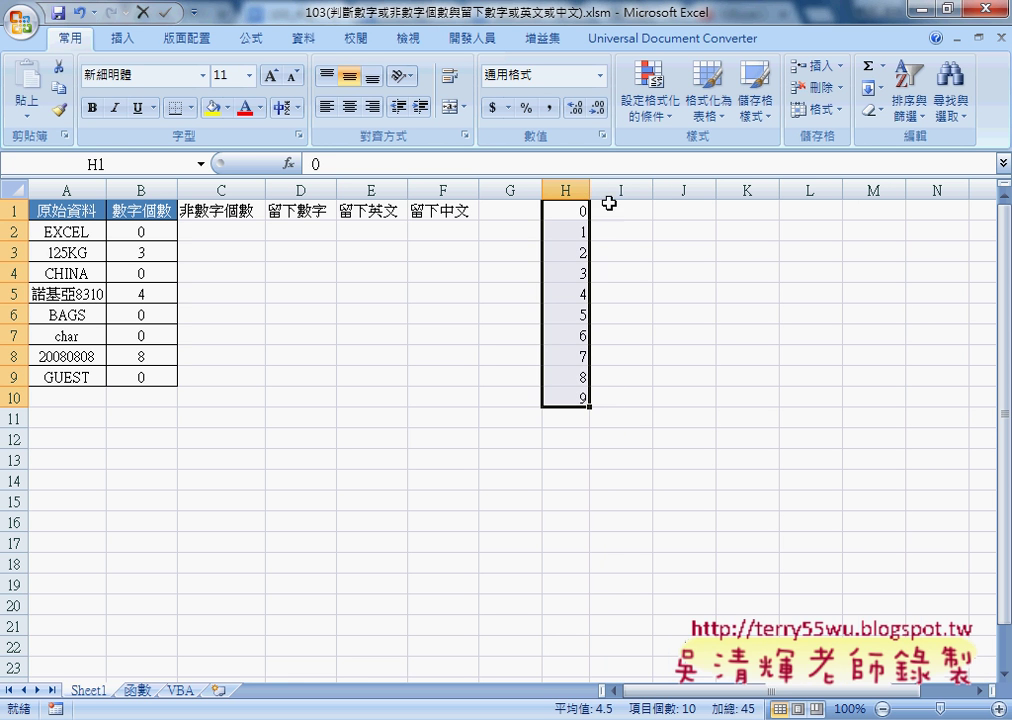
# Enter =CODE(H1) in I1 via the Text function category and fill it down to I10 (48–57)
pyautogui.click(614, 210)
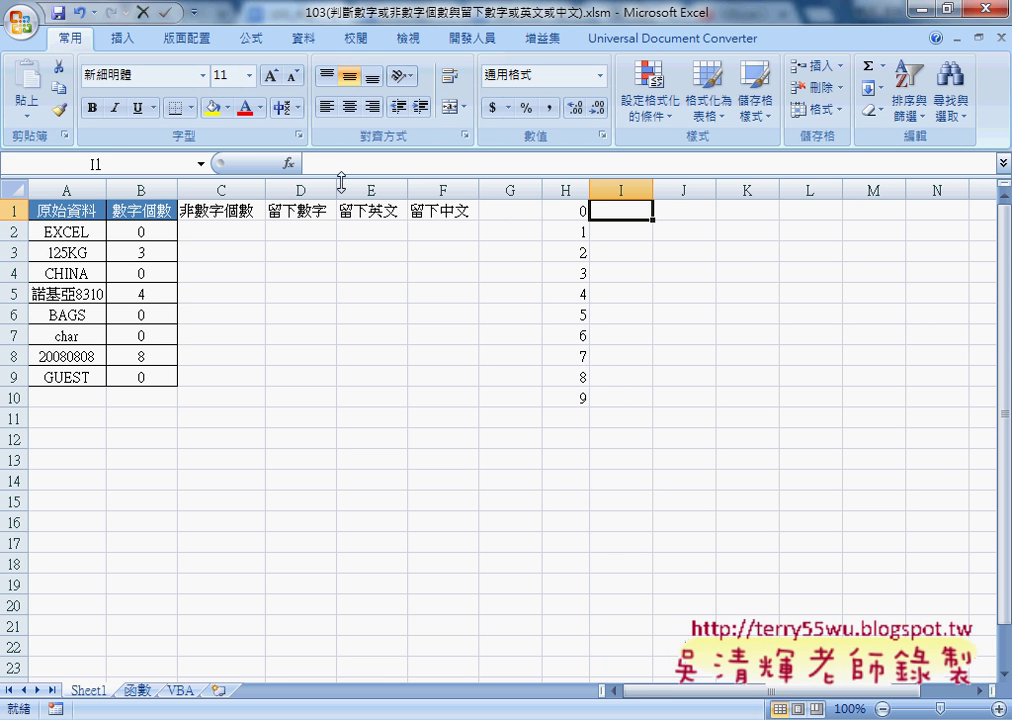
pyautogui.click(288, 165)
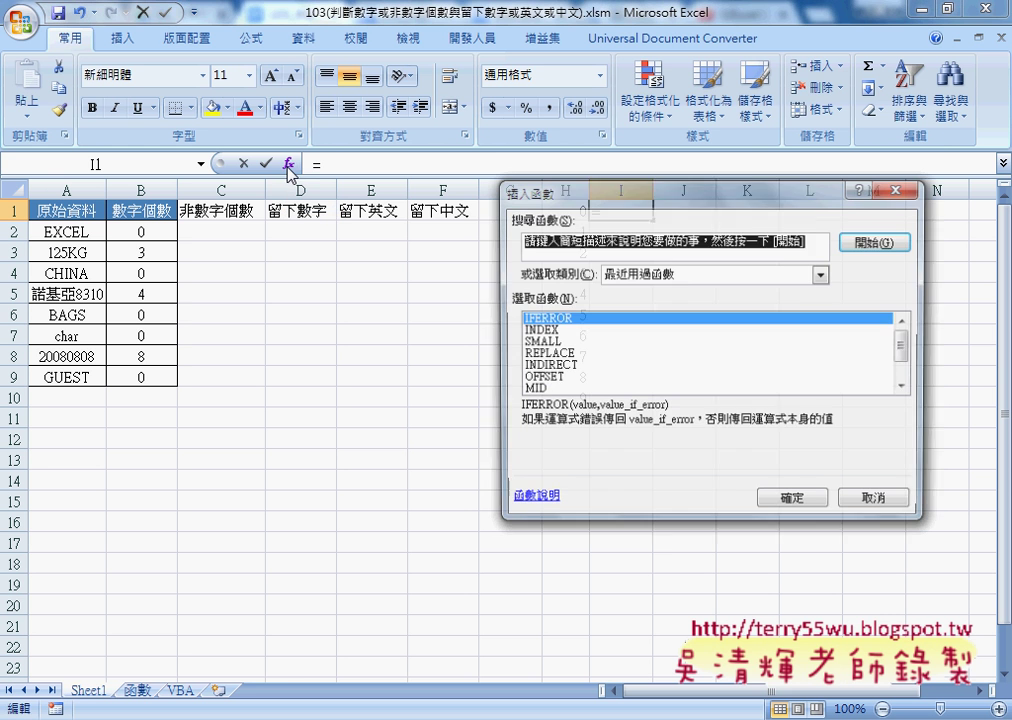
pyautogui.click(657, 277)
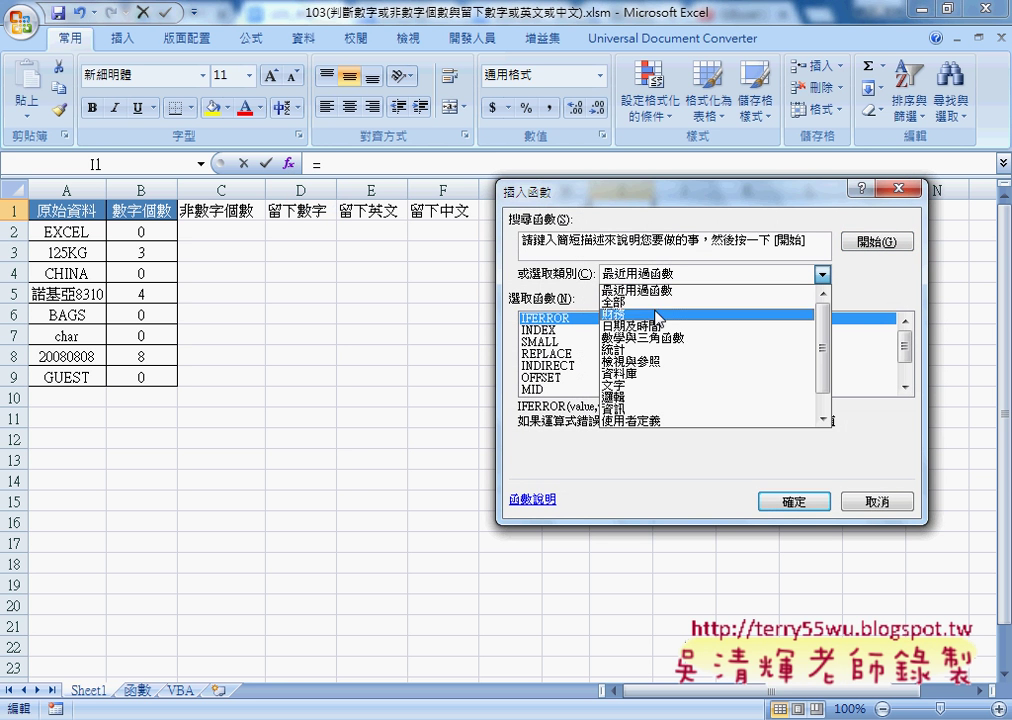
pyautogui.click(657, 398)
pyautogui.click(555, 379)
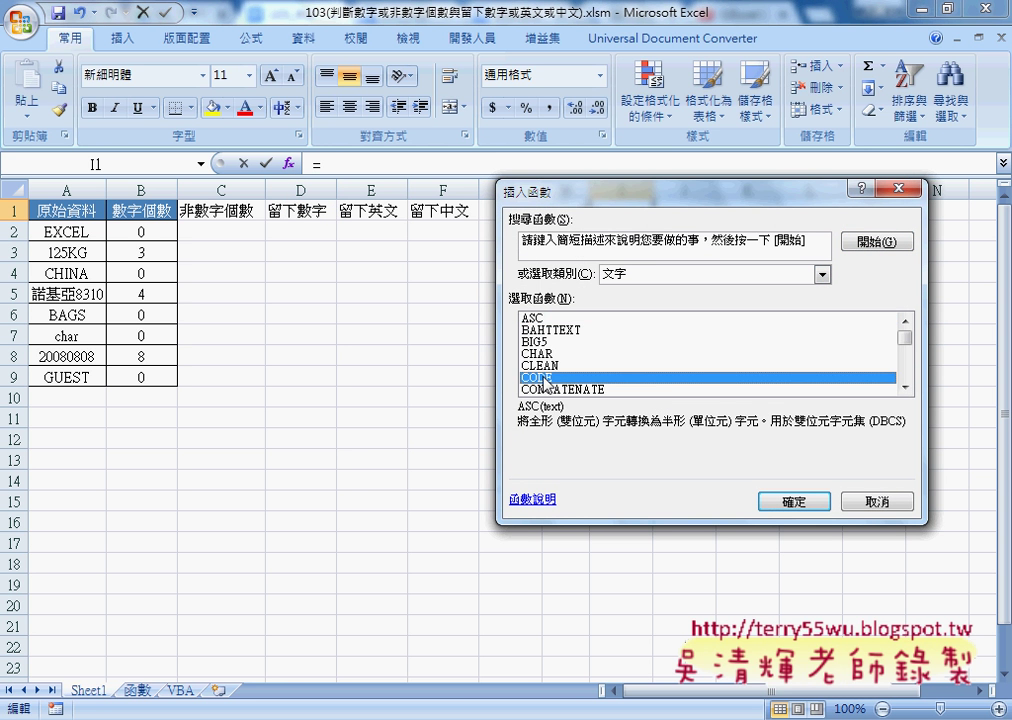
pyautogui.click(795, 503)
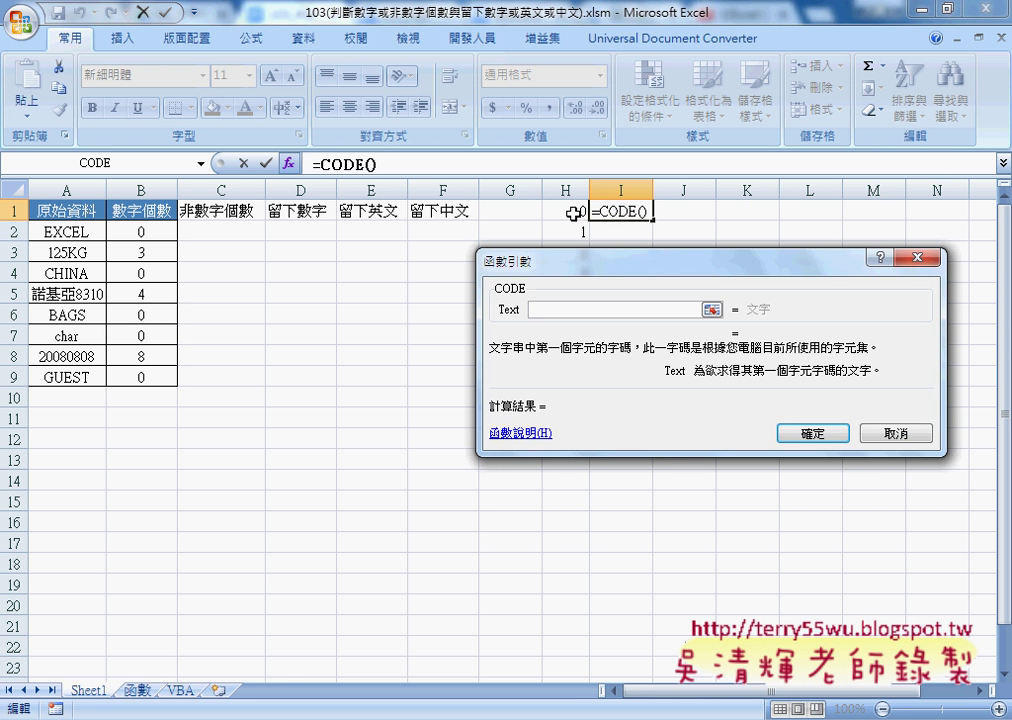
pyautogui.click(570, 212)
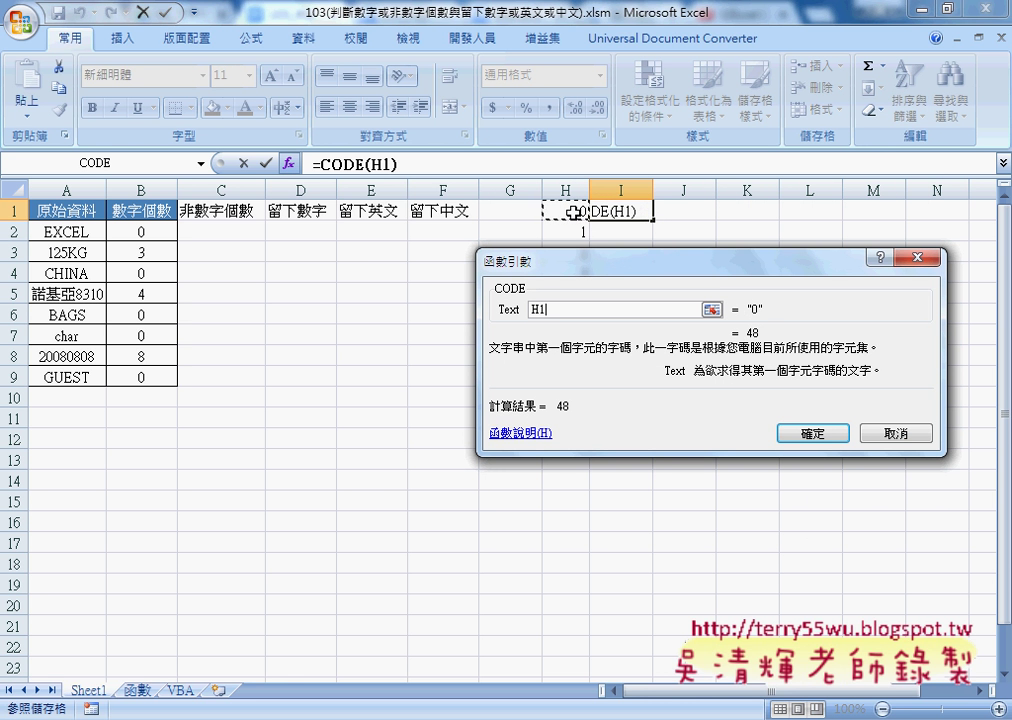
pyautogui.click(814, 433)
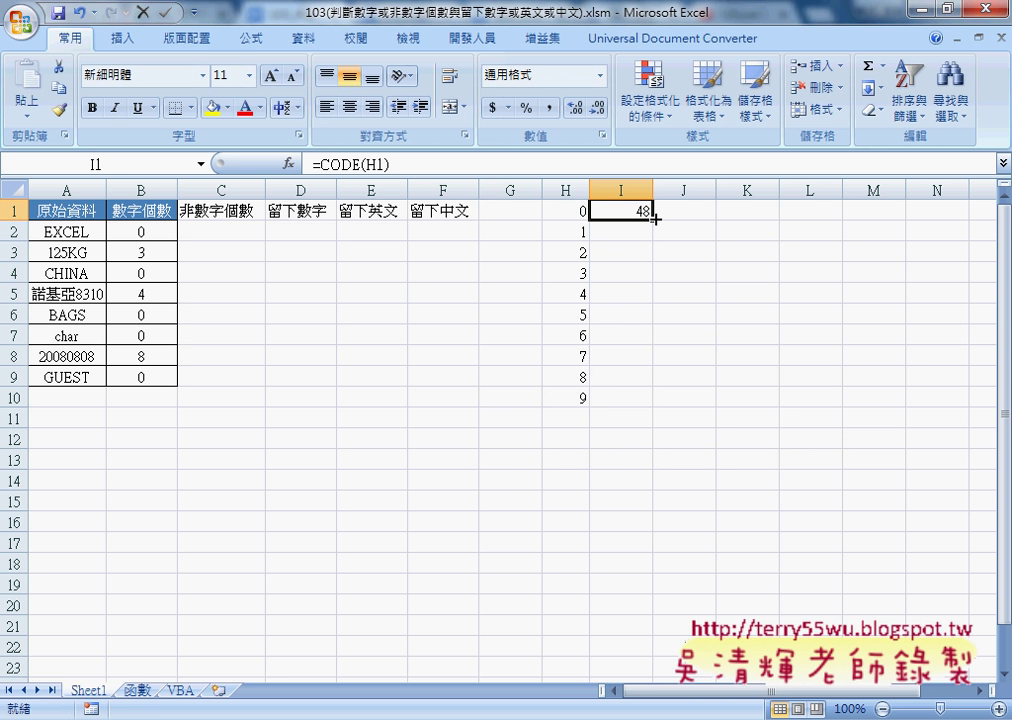
pyautogui.moveTo(652, 219); pyautogui.dragTo(652, 409)
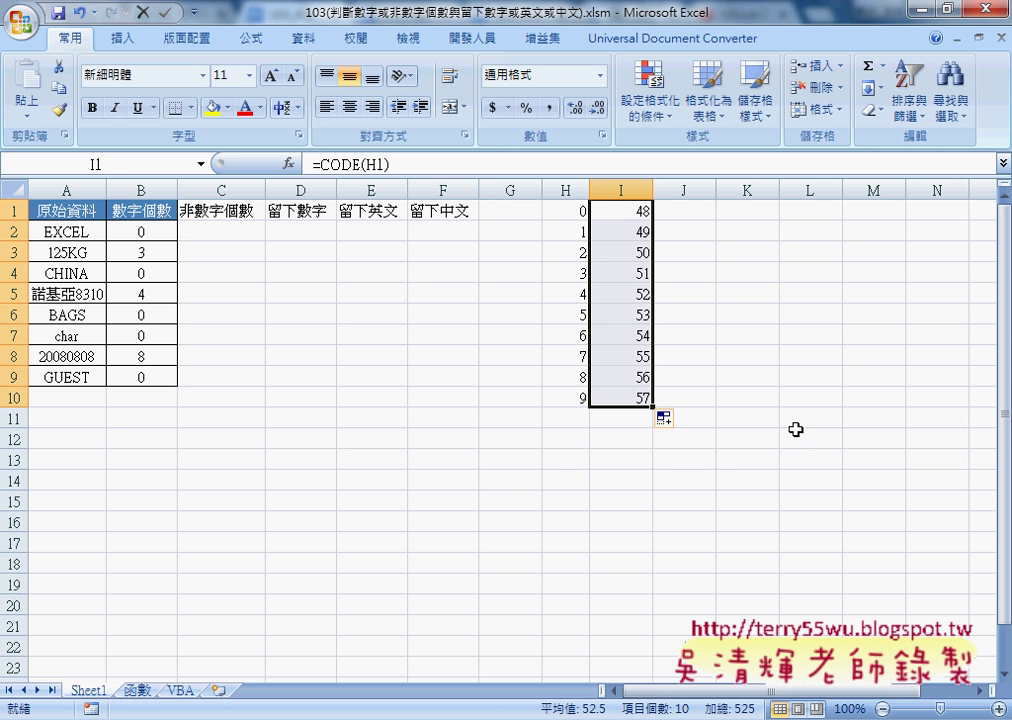
pyautogui.click(642, 398)
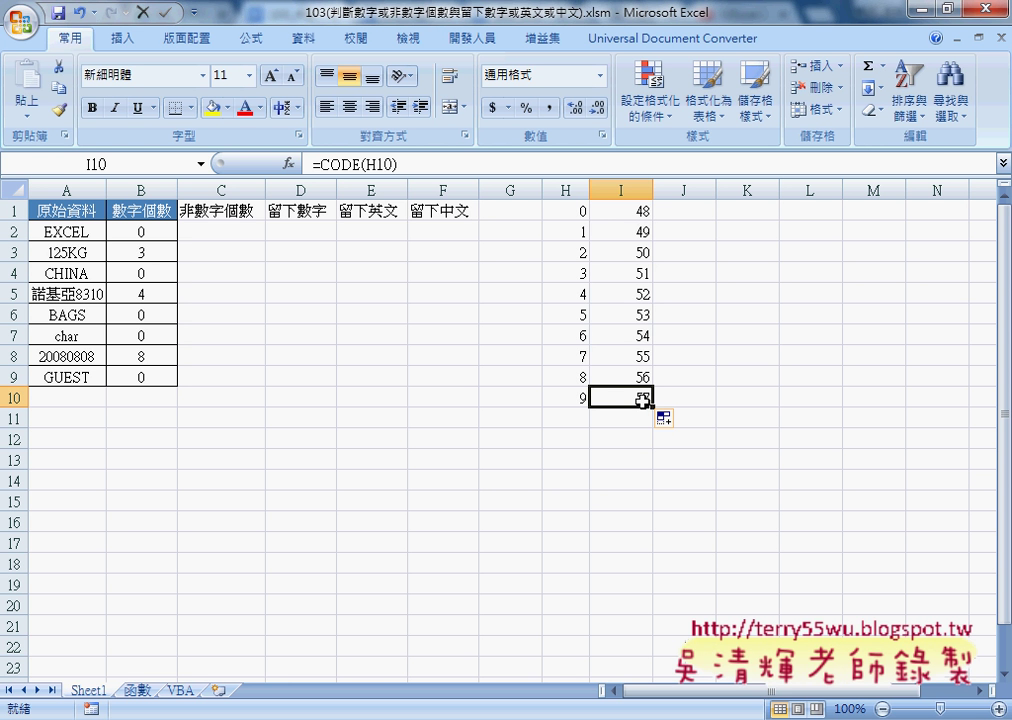
pyautogui.click(576, 419)
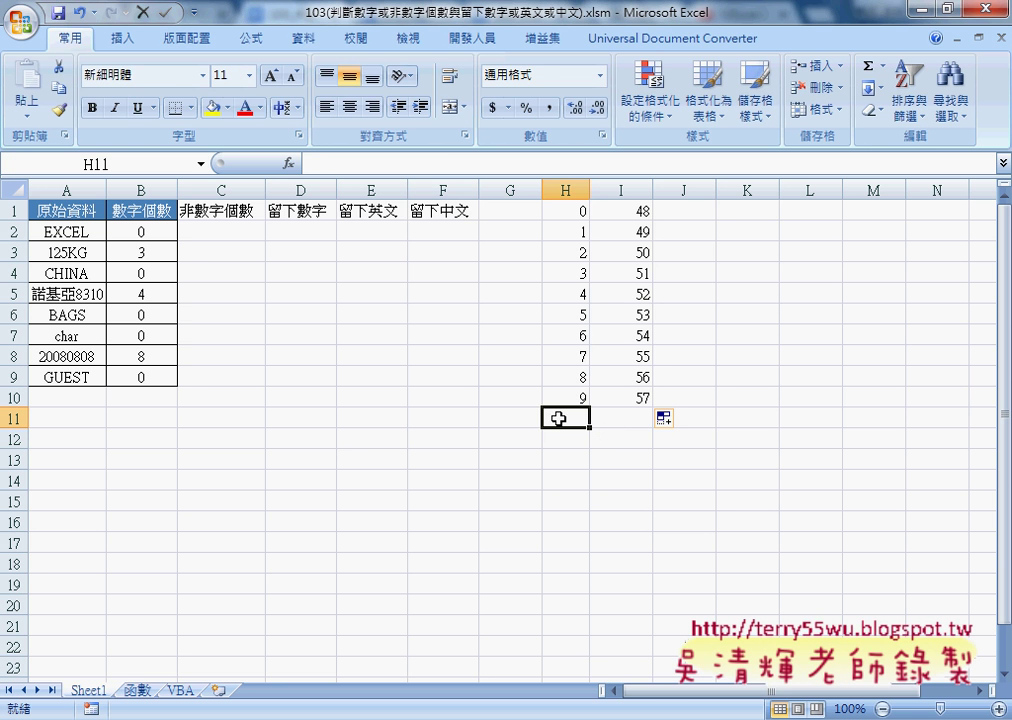
# Type A in H11, then select the digit codes 48–57 in I1:I10
pyautogui.write('A')
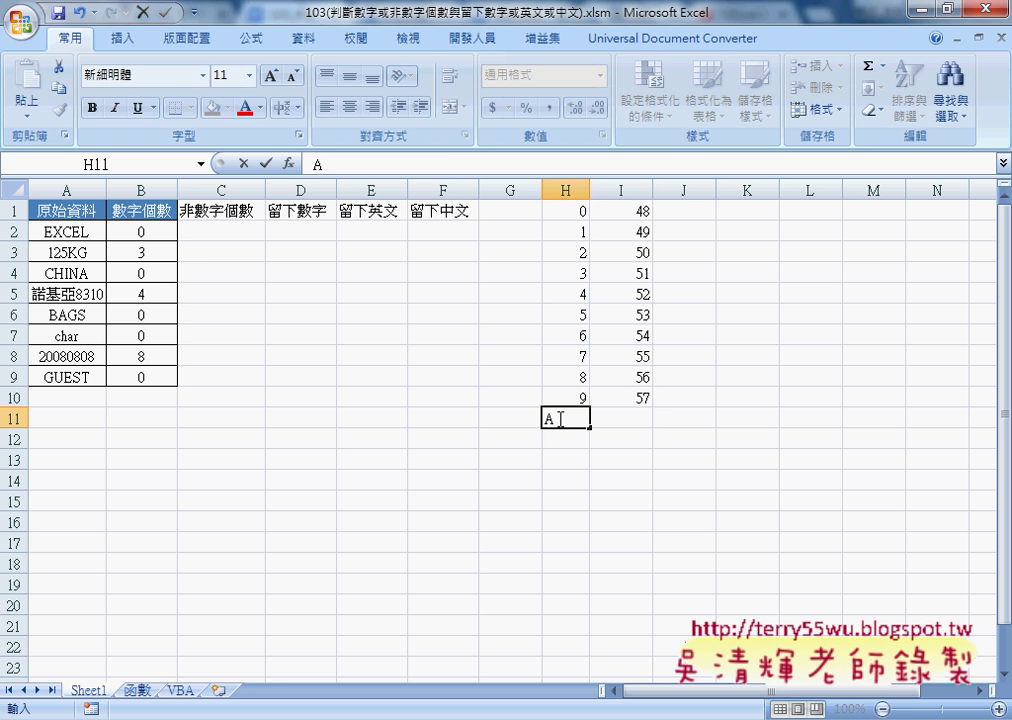
pyautogui.moveTo(590, 428)
pyautogui.mouseDown()
pyautogui.moveTo(591, 504)
pyautogui.moveTo(577, 428)
pyautogui.mouseUp()
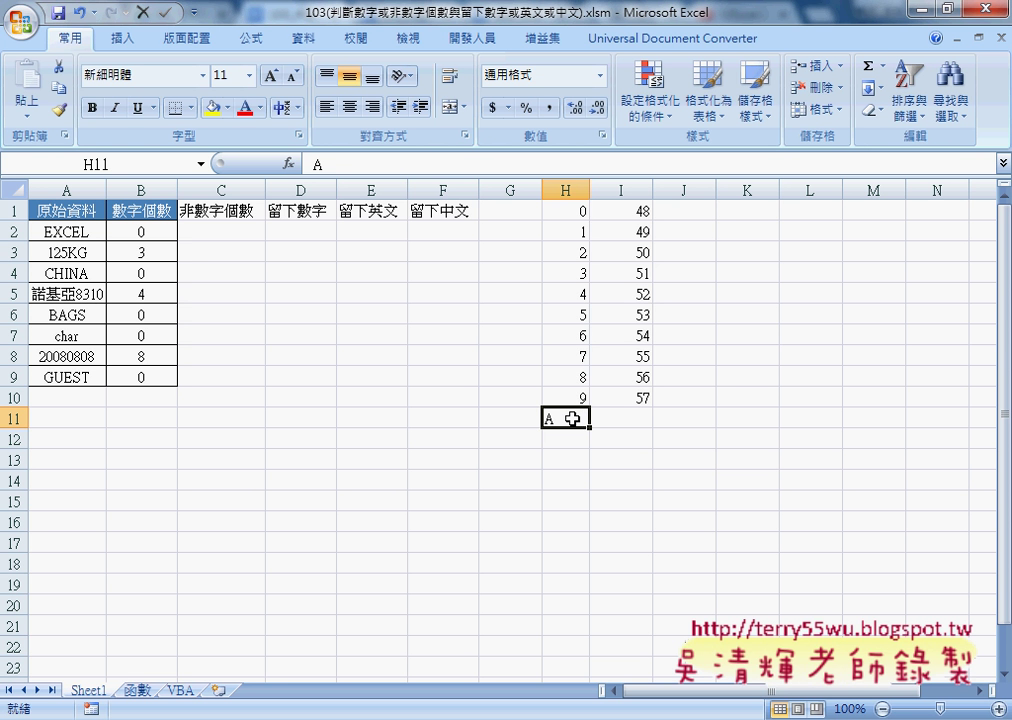
pyautogui.click(640, 397)
pyautogui.moveTo(634, 210); pyautogui.dragTo(630, 396)
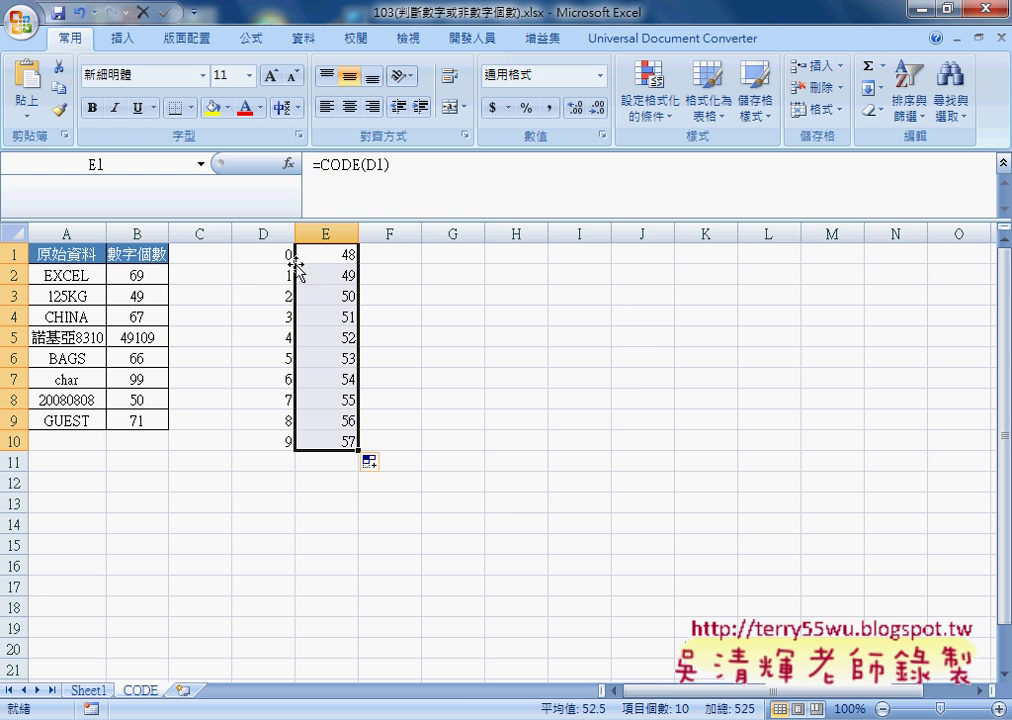
pyautogui.click(135, 275)
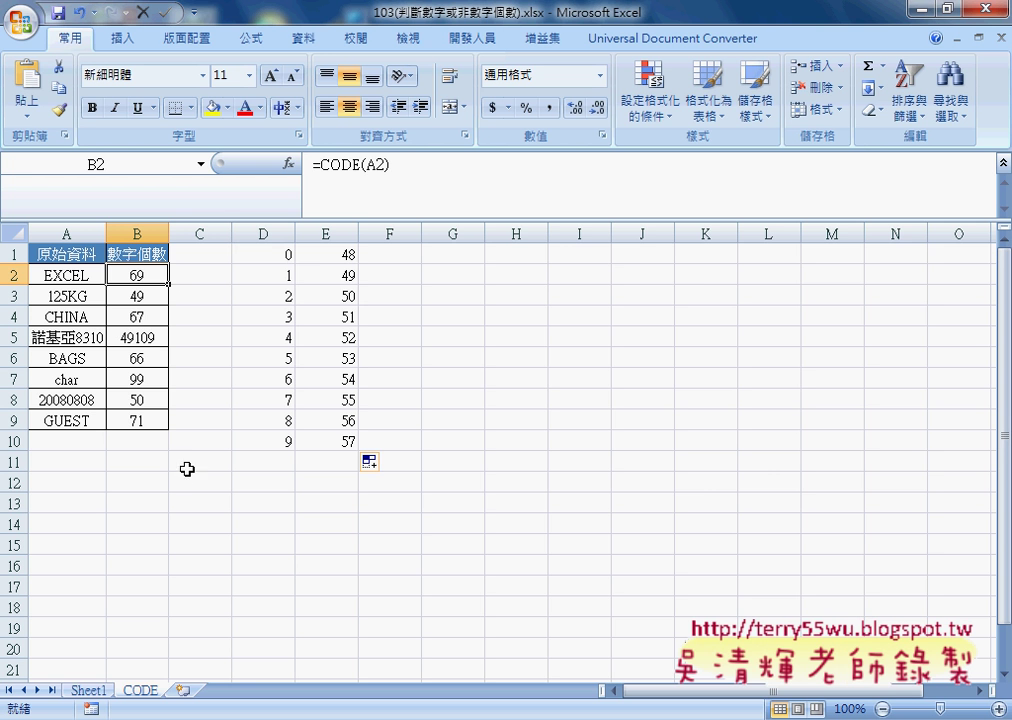
pyautogui.click(87, 692)
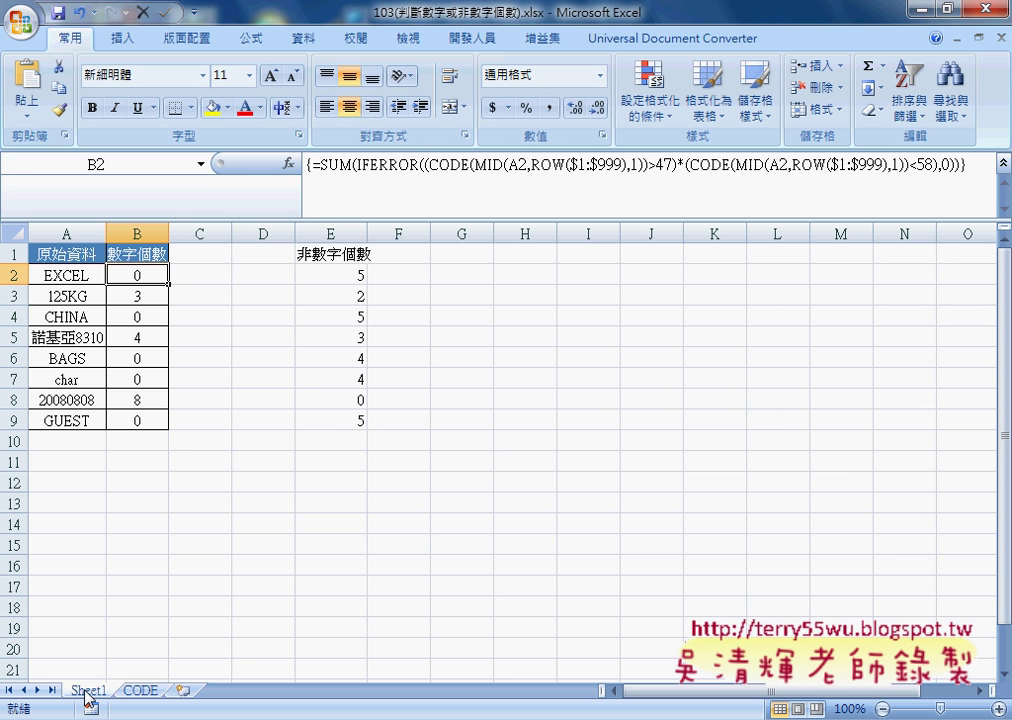
pyautogui.click(140, 690)
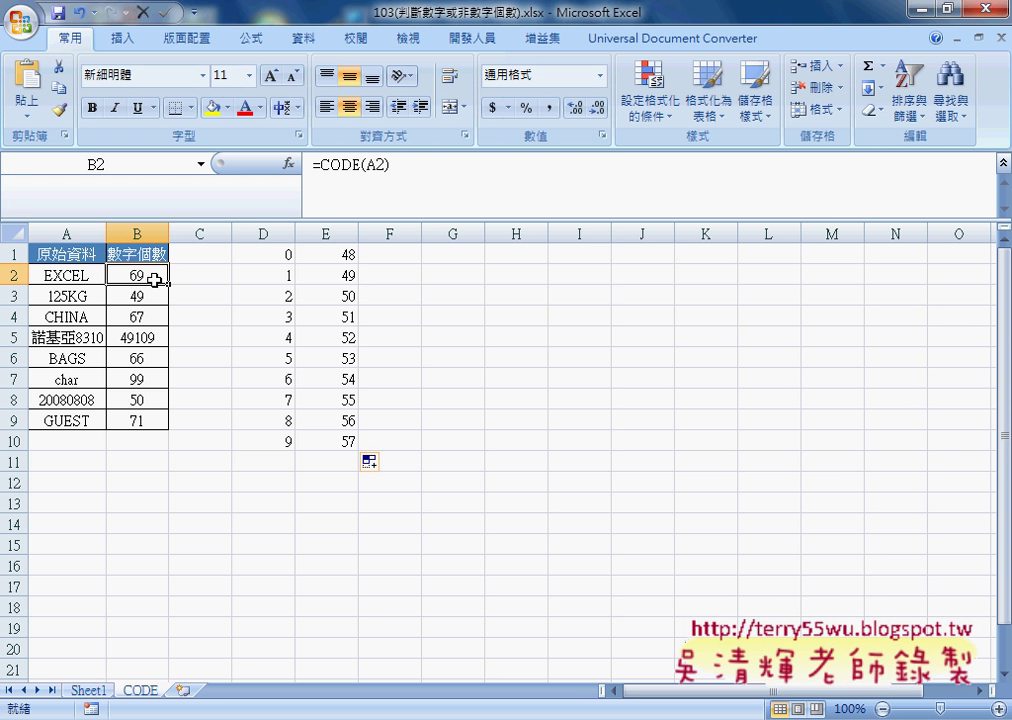
pyautogui.click(68, 279)
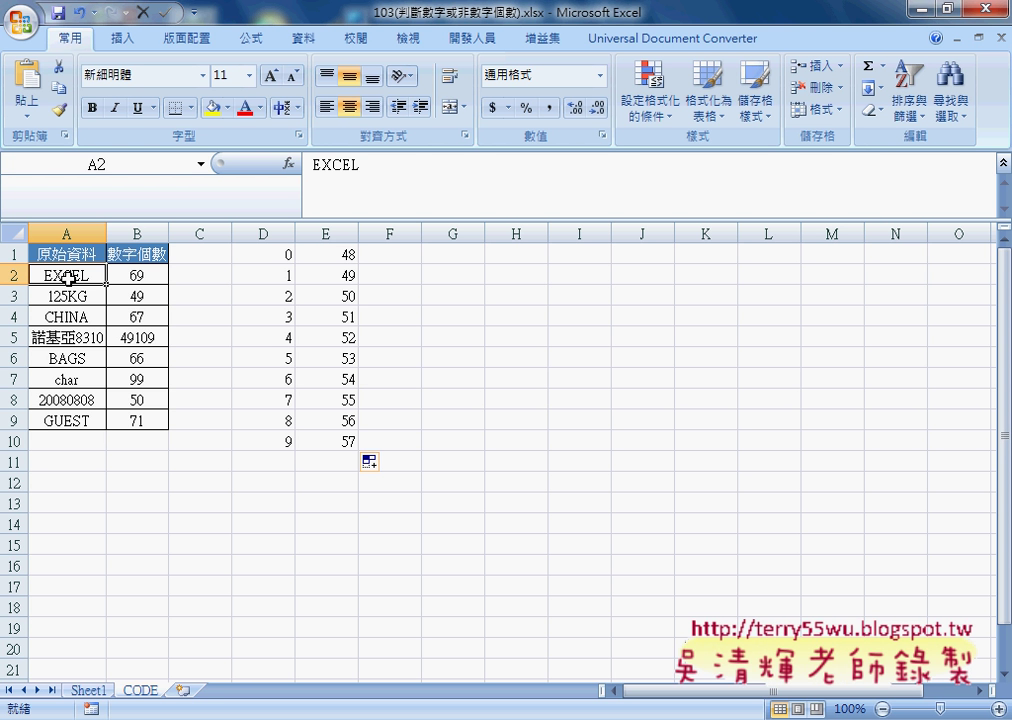
pyautogui.click(139, 274)
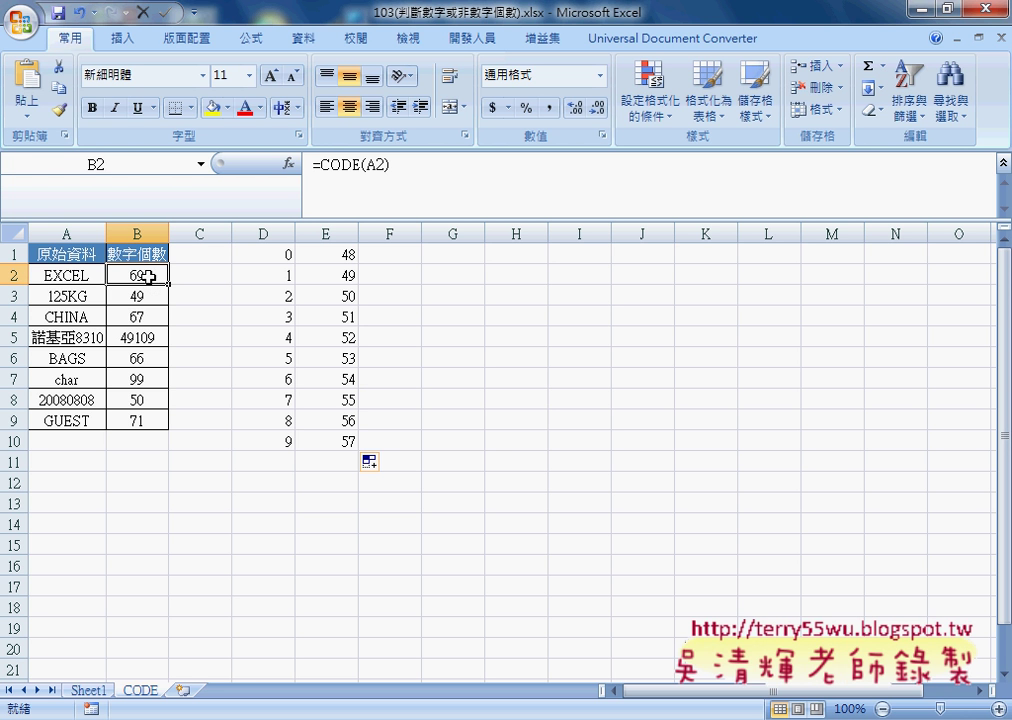
pyautogui.click(139, 297)
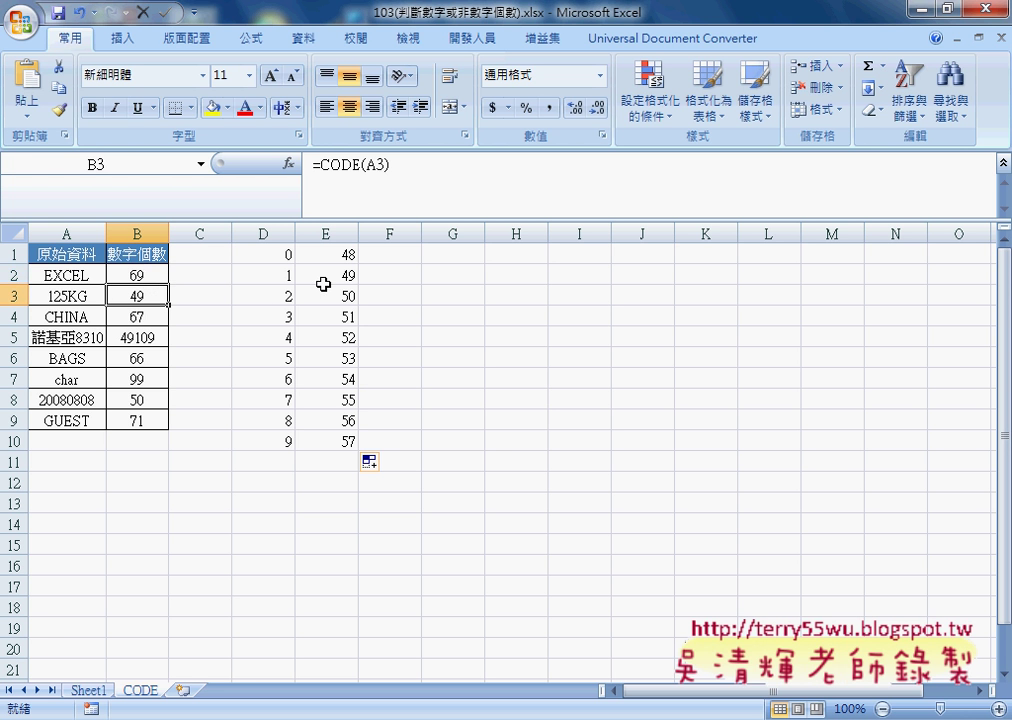
pyautogui.click(142, 318)
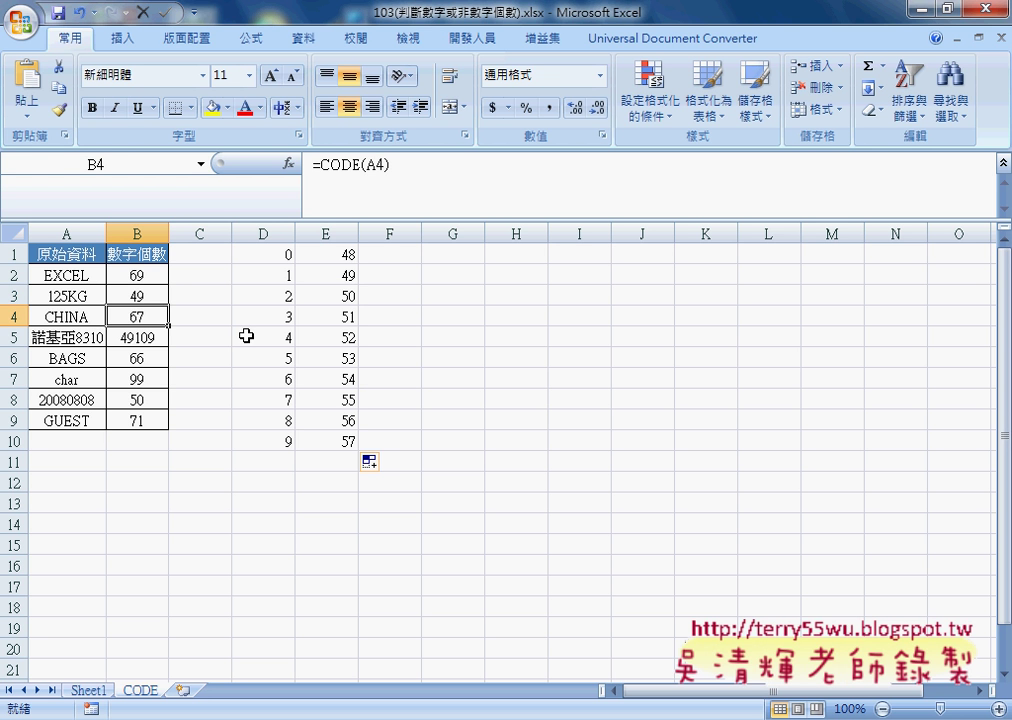
pyautogui.click(144, 340)
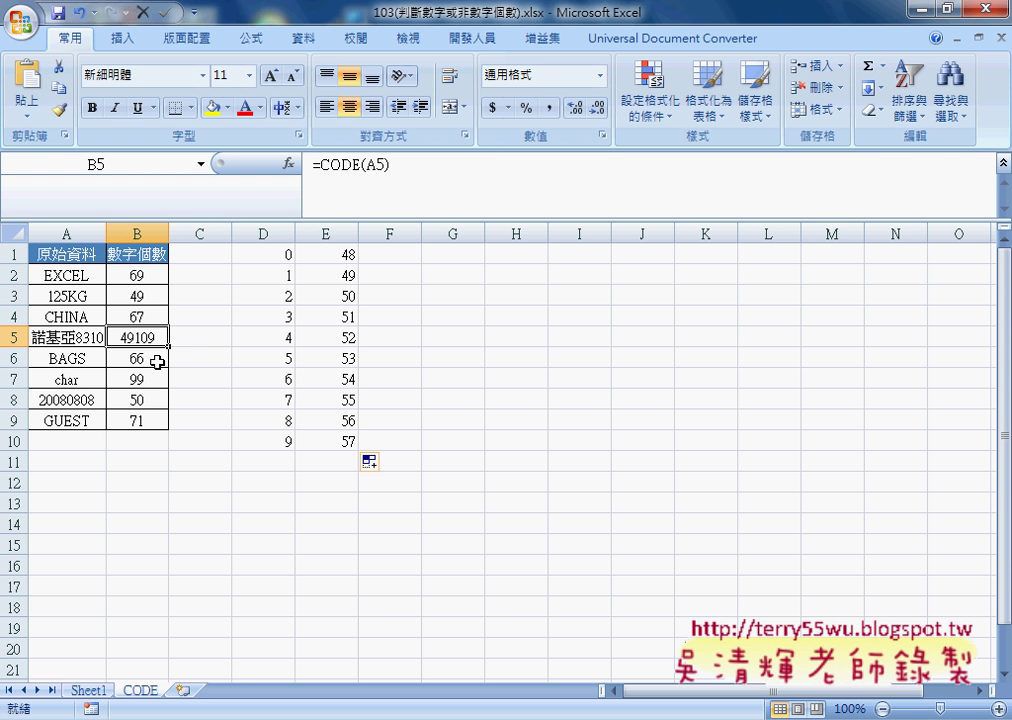
pyautogui.click(157, 362)
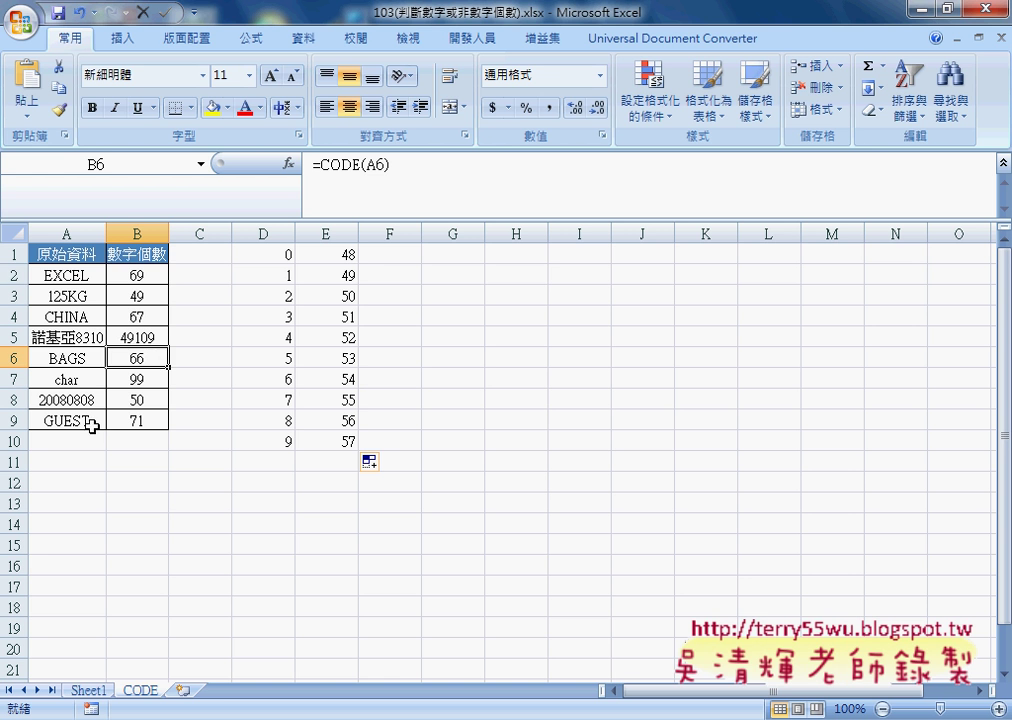
pyautogui.click(148, 277)
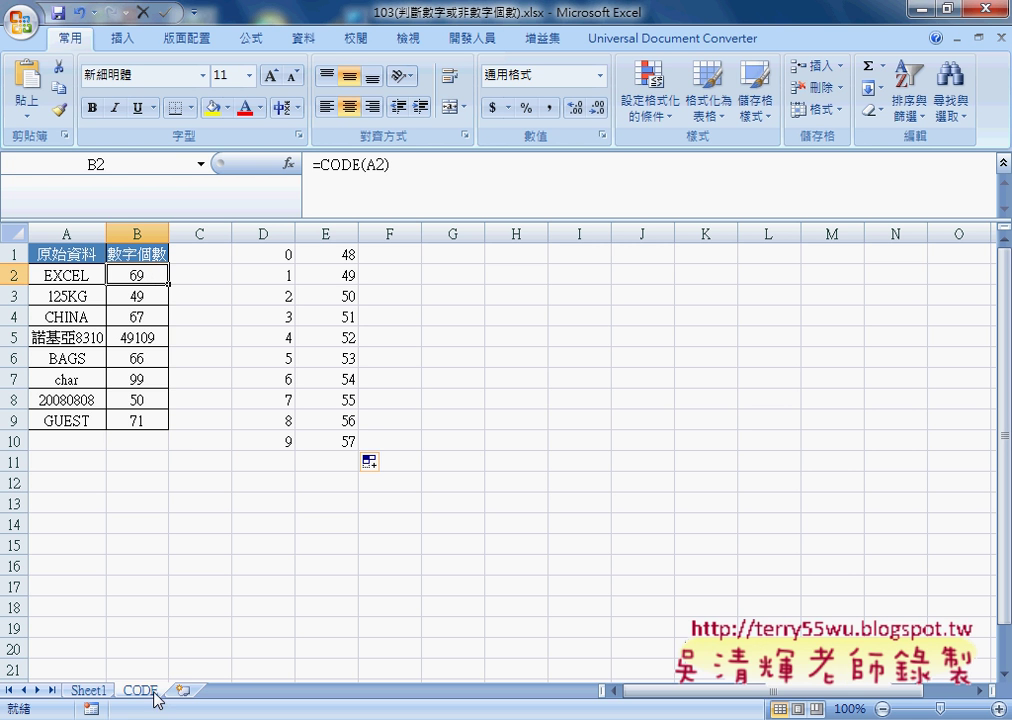
# Duplicate the CODE sheet, name the copy MID, and review B2's CODE arguments
pyautogui.moveTo(145, 690); pyautogui.dragTo(192, 690)
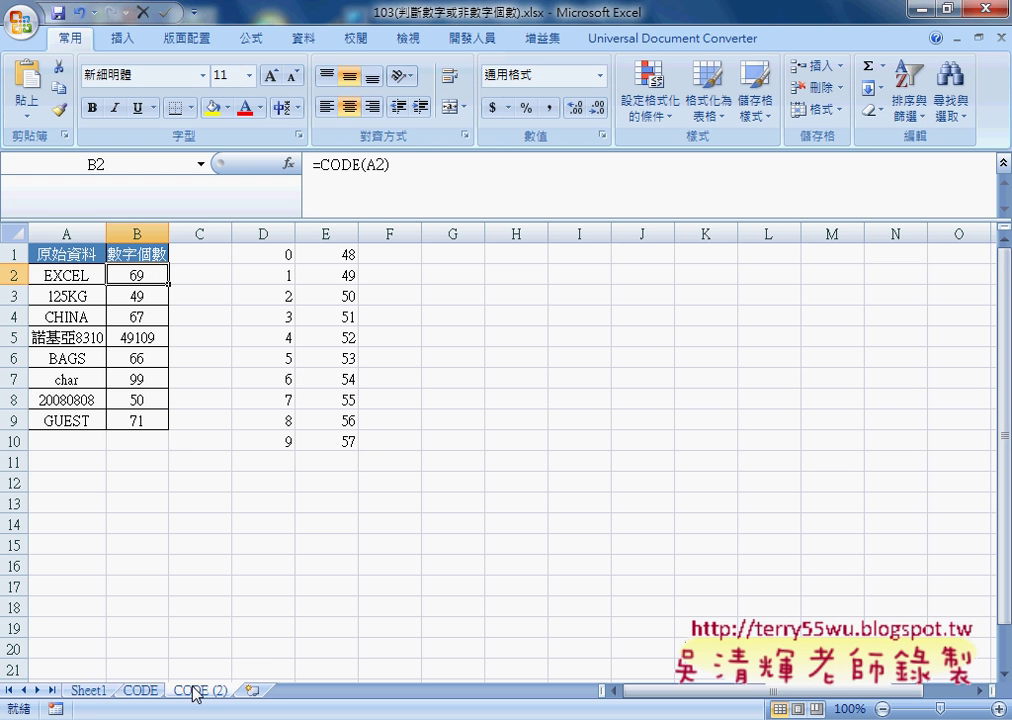
pyautogui.doubleClick(205, 690)
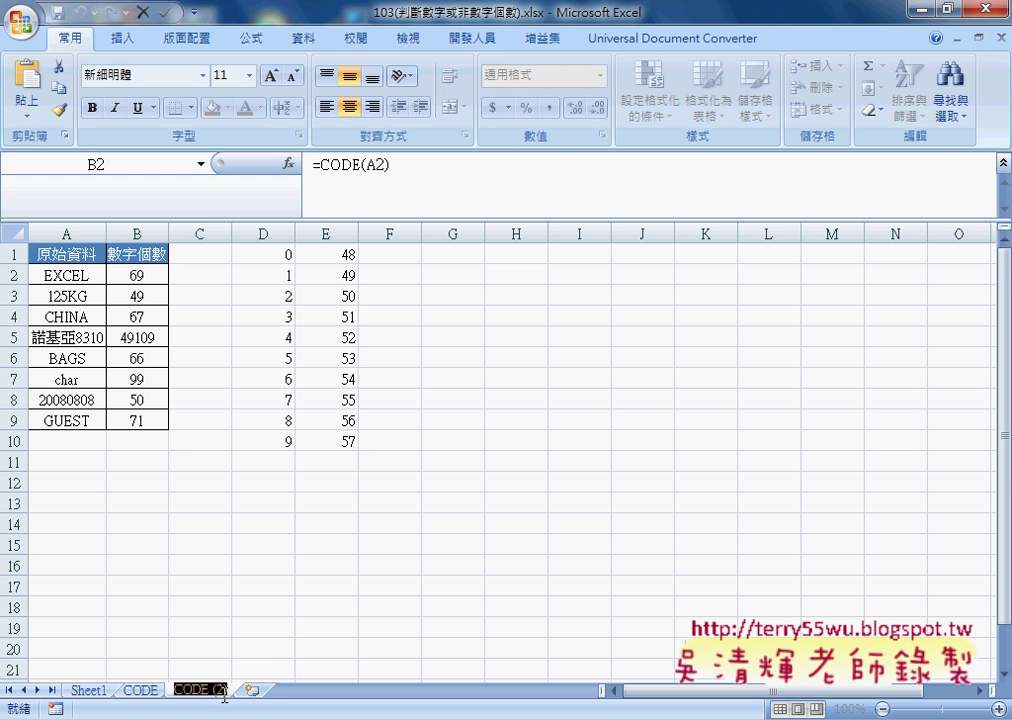
pyautogui.write('MID')
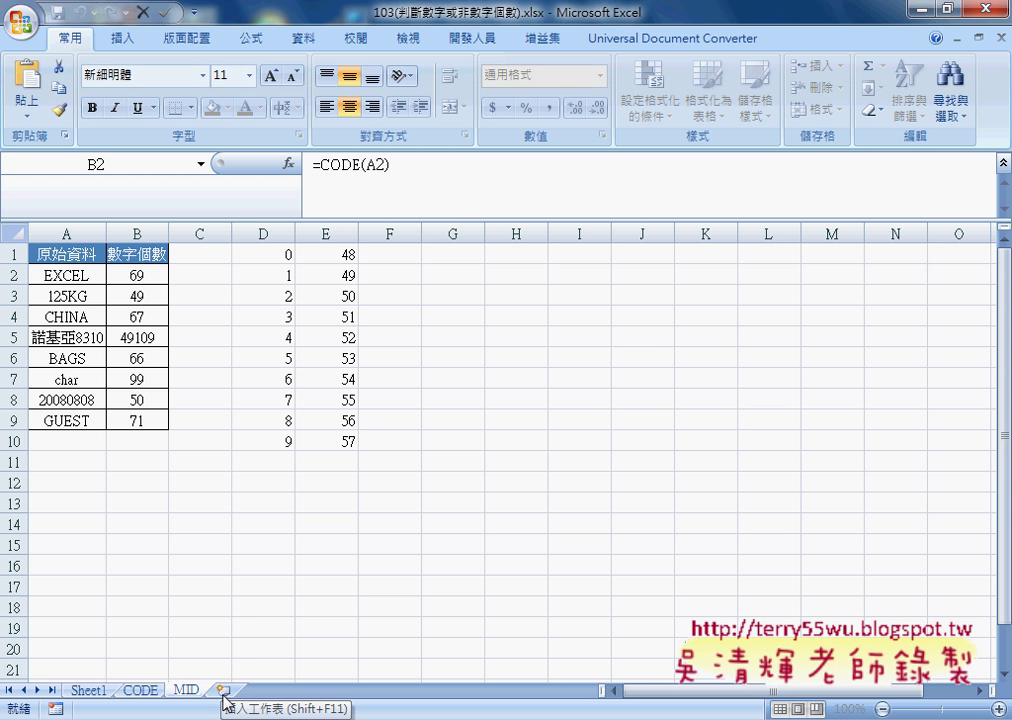
pyautogui.press('Return')
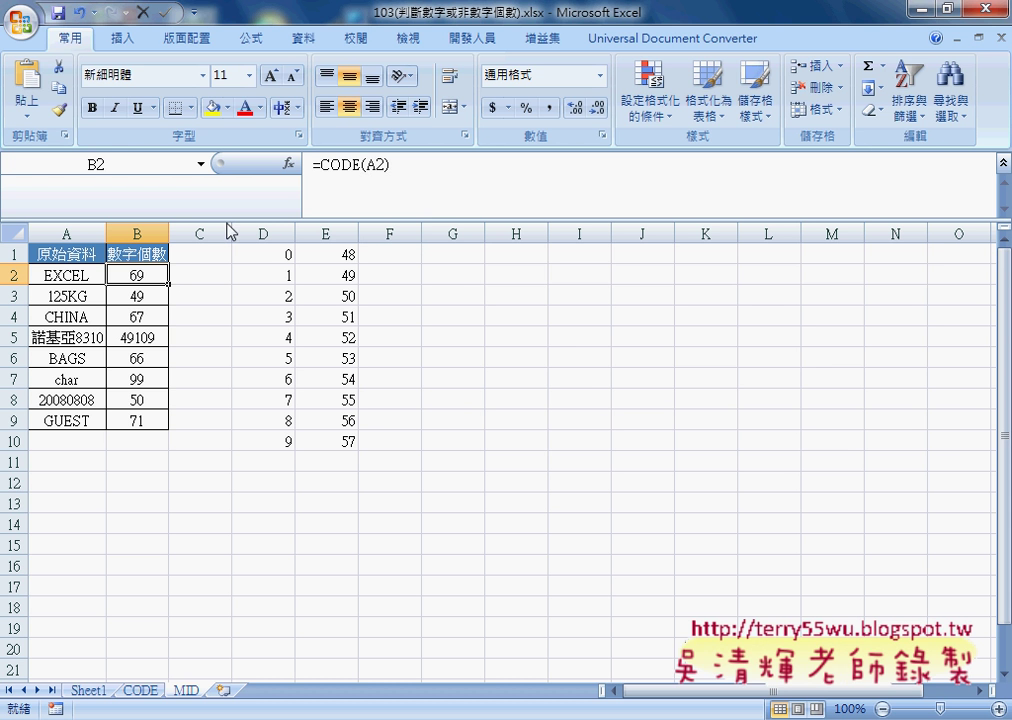
pyautogui.click(288, 163)
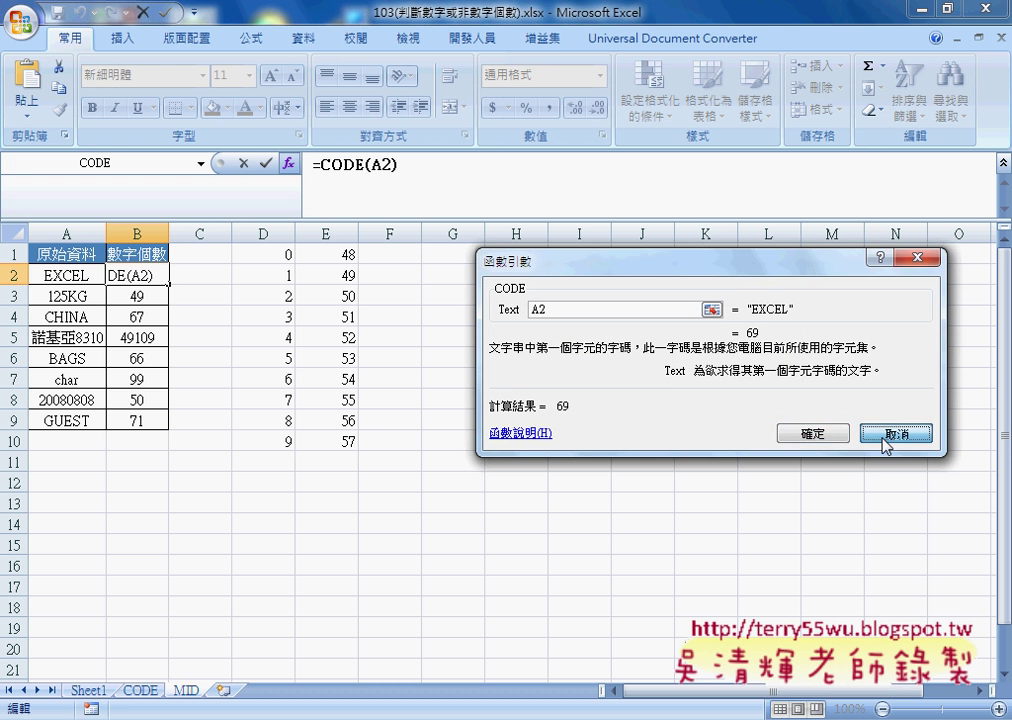
# Remove CODE(A2) from B2's formula and insert the MID function in its place
pyautogui.click(885, 435)
pyautogui.moveTo(321, 164); pyautogui.dragTo(485, 178)
pyautogui.press('Delete')
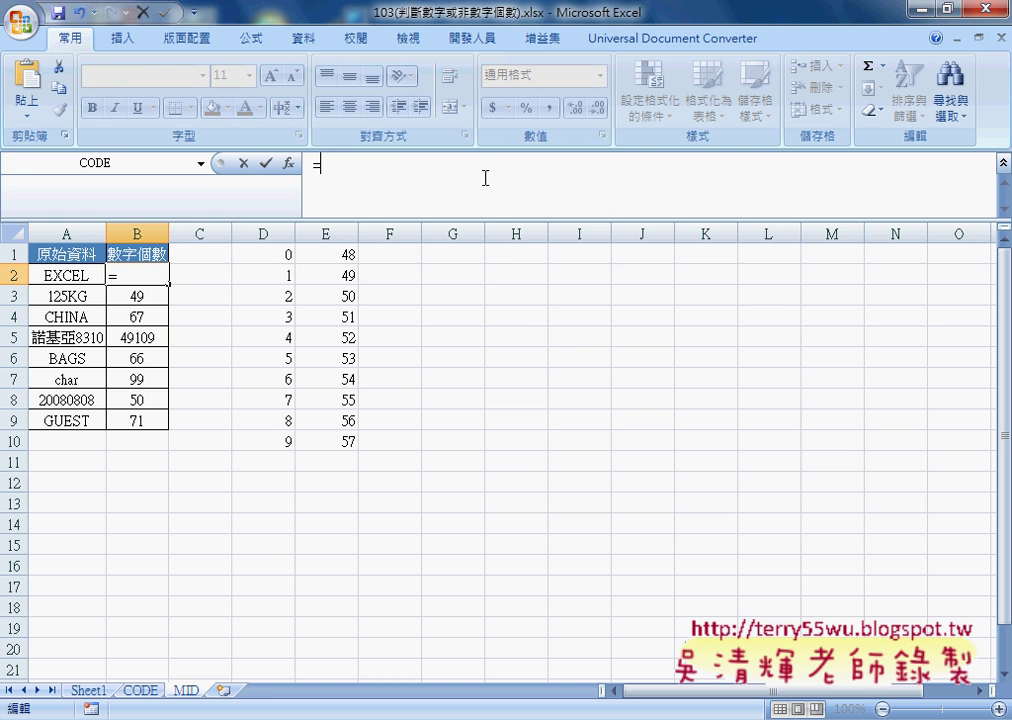
pyautogui.click(288, 163)
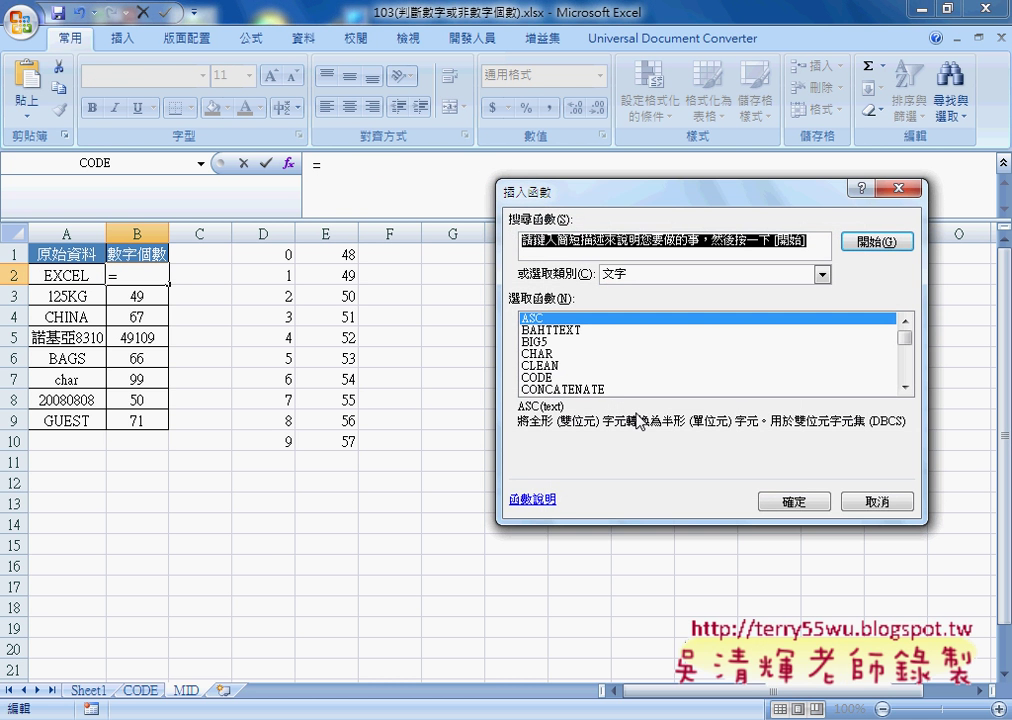
pyautogui.moveTo(905, 337); pyautogui.dragTo(912, 360)
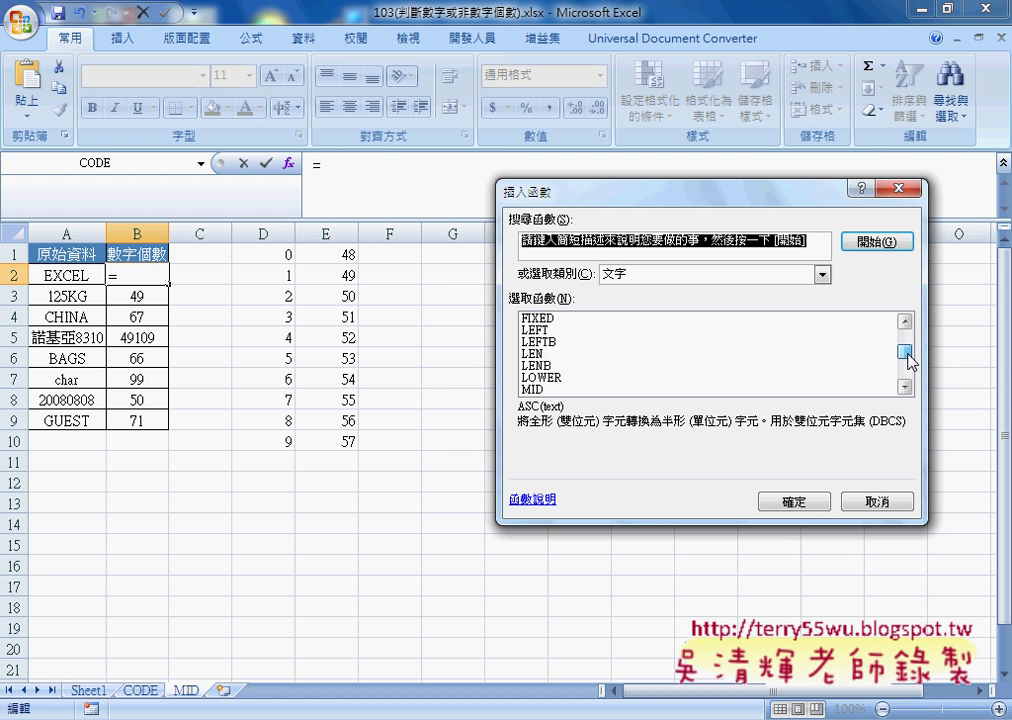
pyautogui.doubleClick(540, 378)
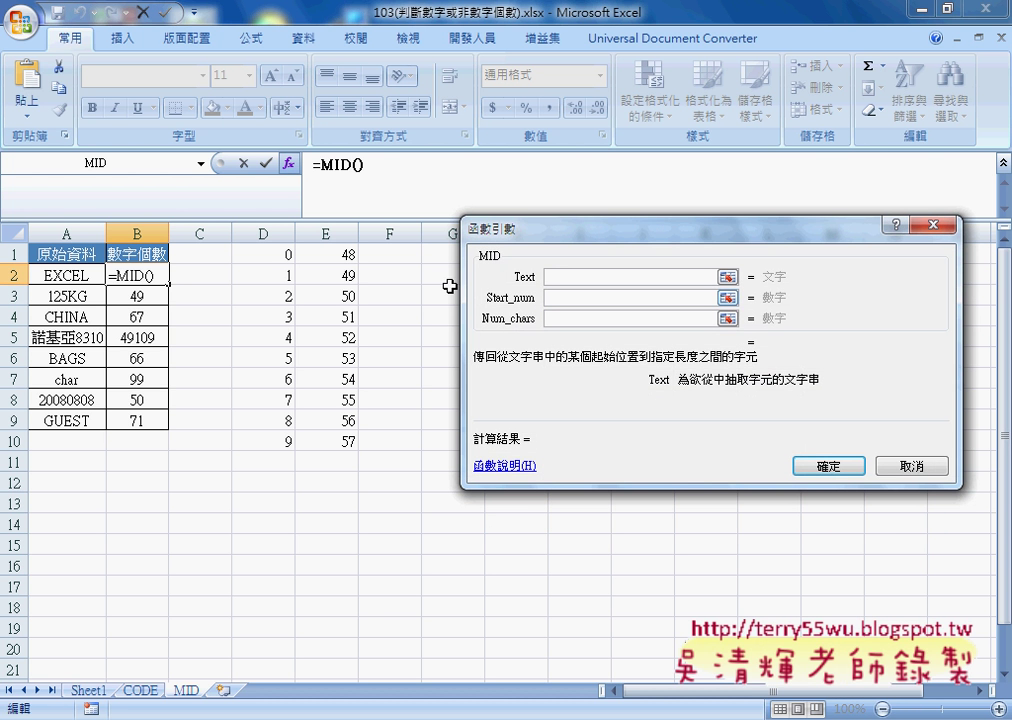
# Set MID's arguments to Text A2, Start_num {1,2,3,4,5,6,7,8,9} and Num_chars 1
pyautogui.click(62, 276)
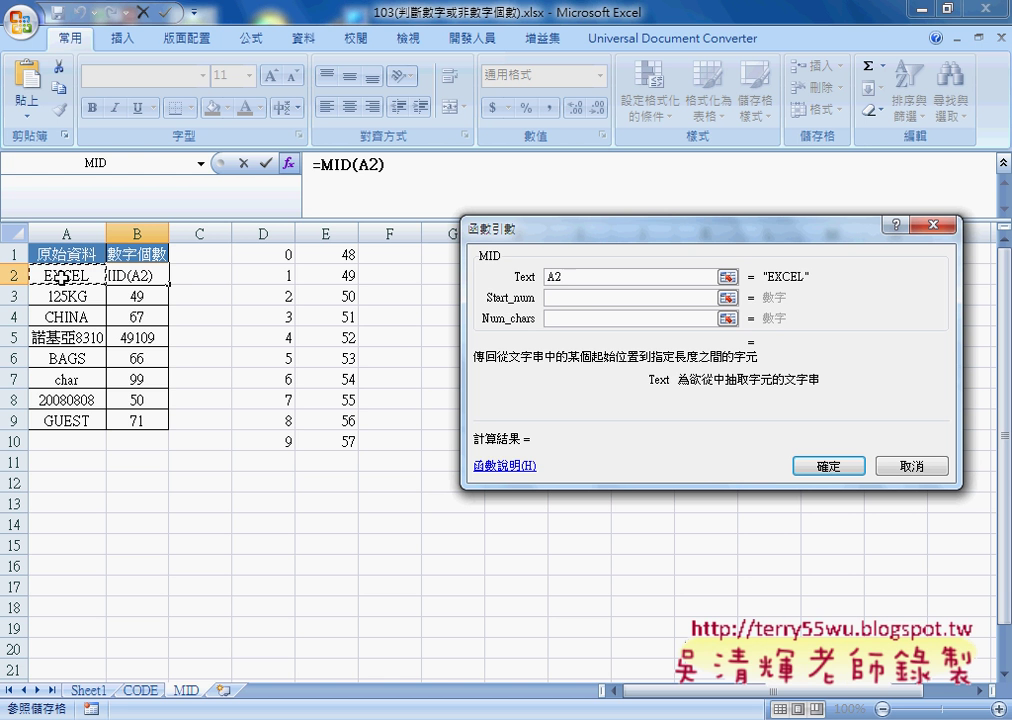
pyautogui.click(550, 297)
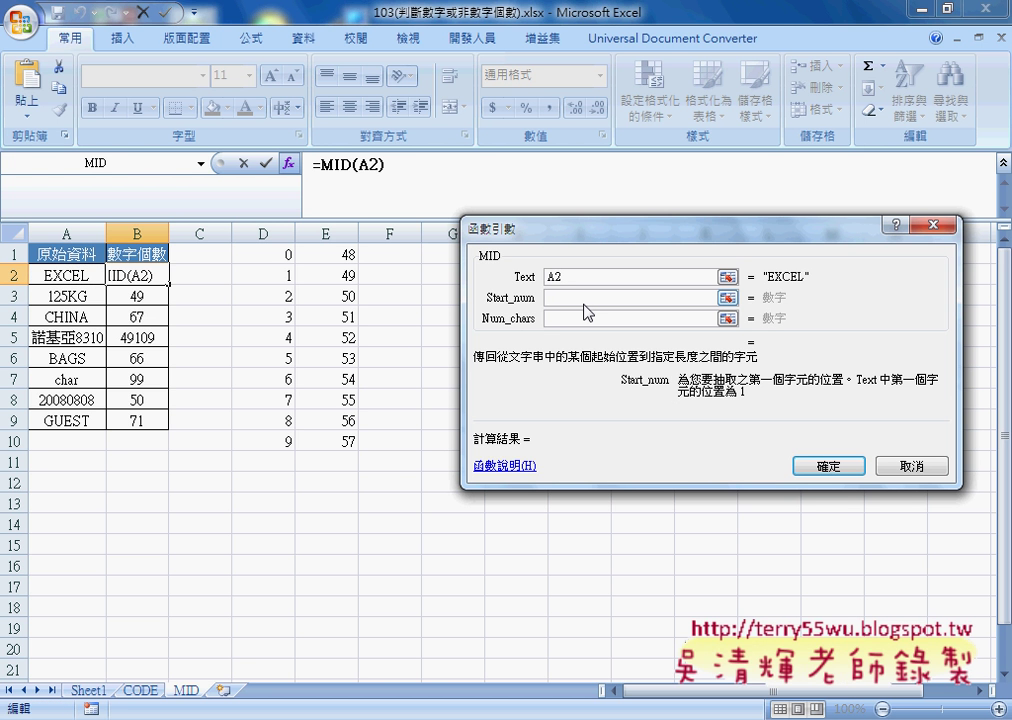
pyautogui.write('1')
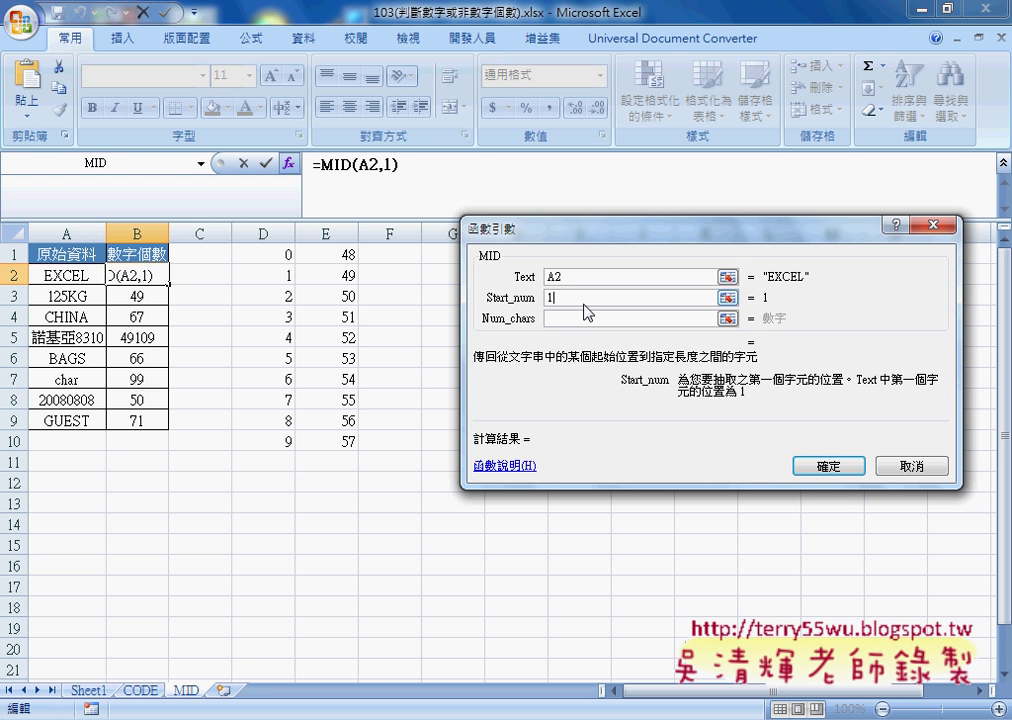
pyautogui.press('BackSpace')
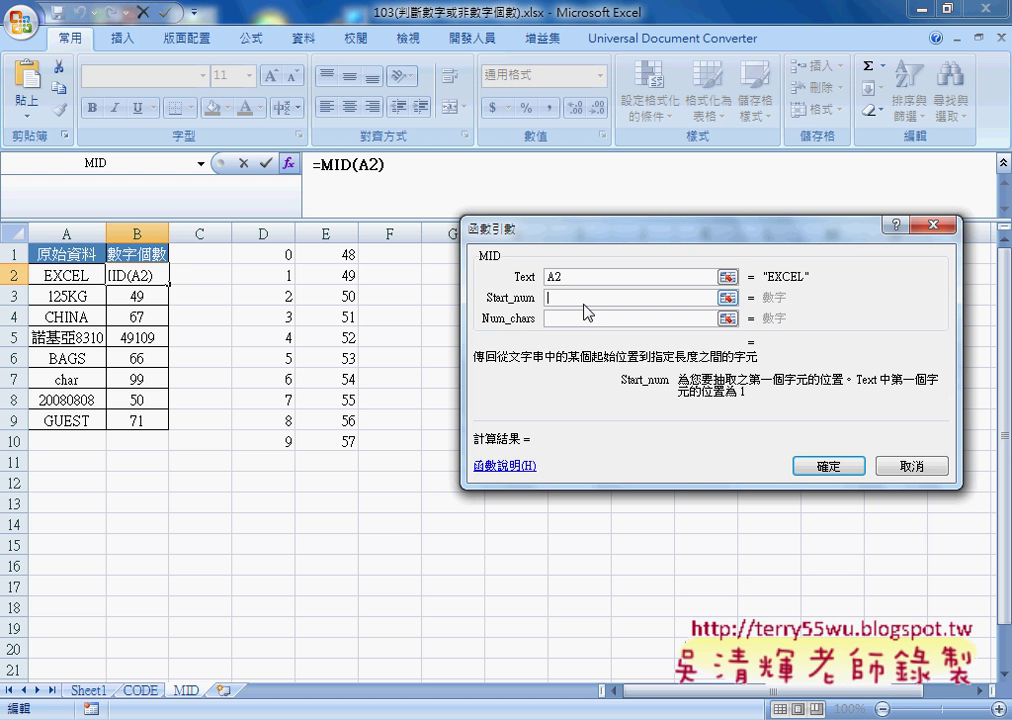
pyautogui.write('{}')
pyautogui.press('Left')
pyautogui.write('1')
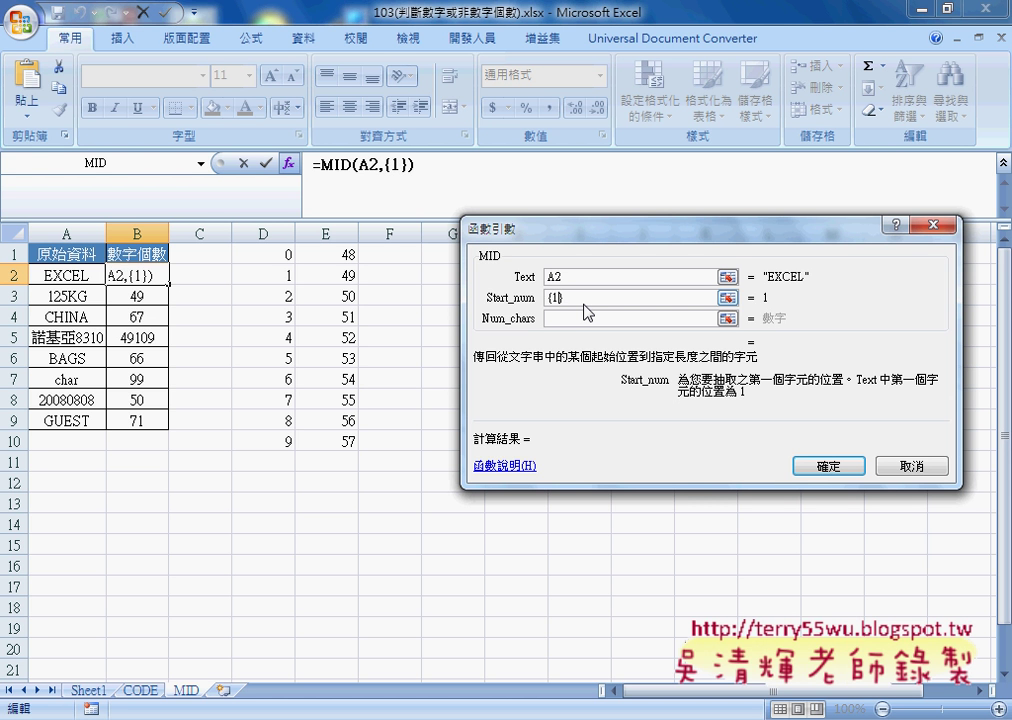
pyautogui.write(',2,')
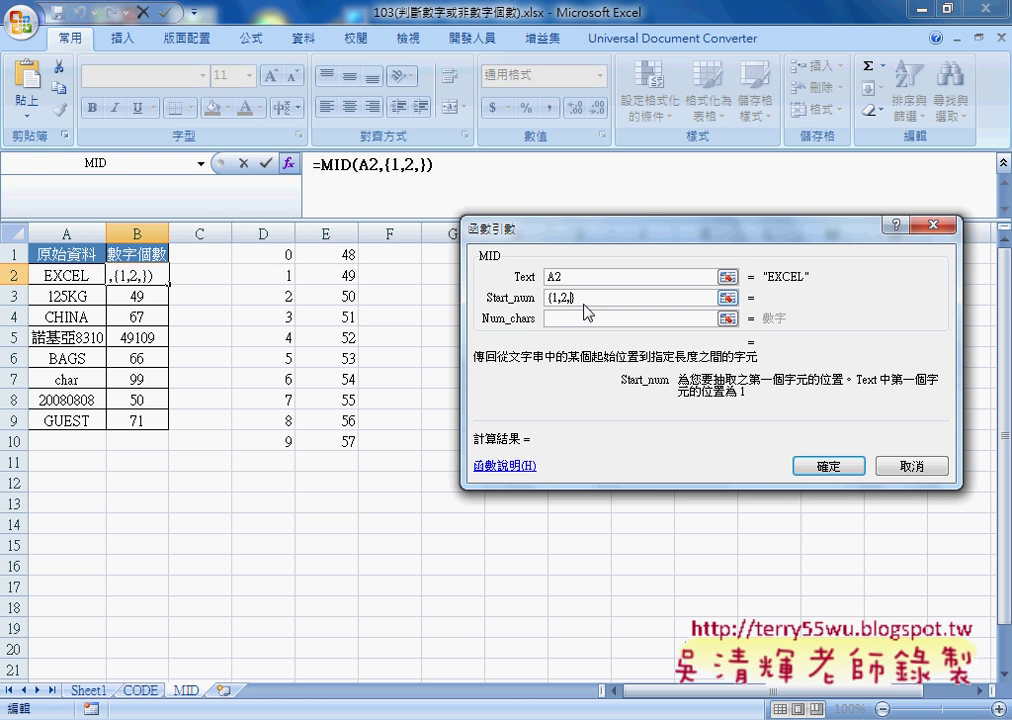
pyautogui.write('3,4,5')
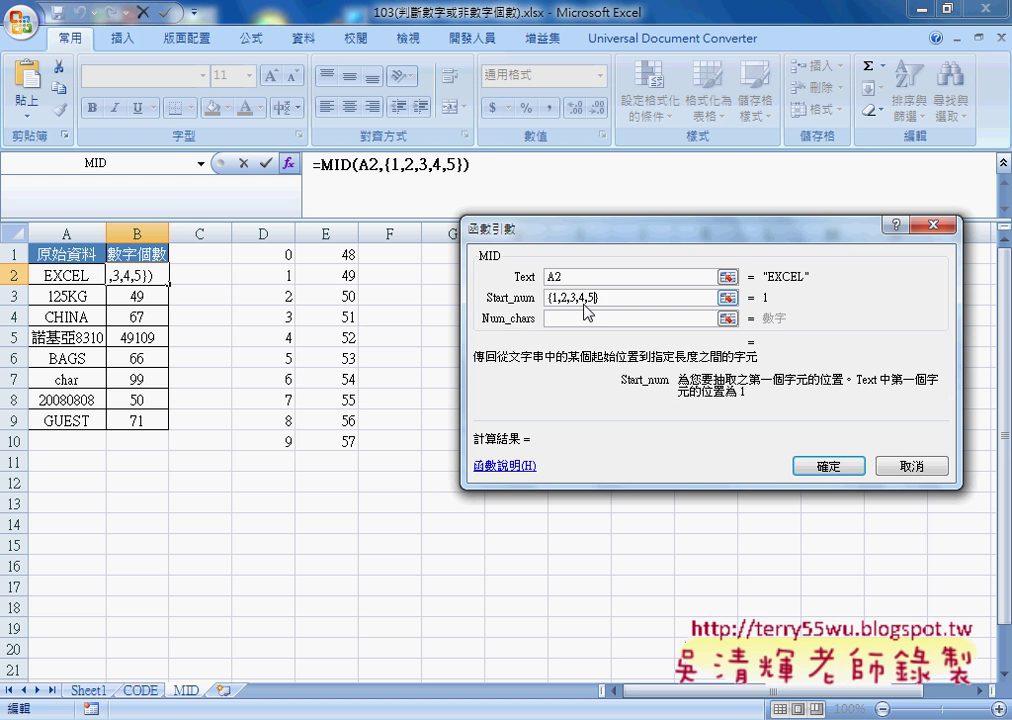
pyautogui.write(',6,')
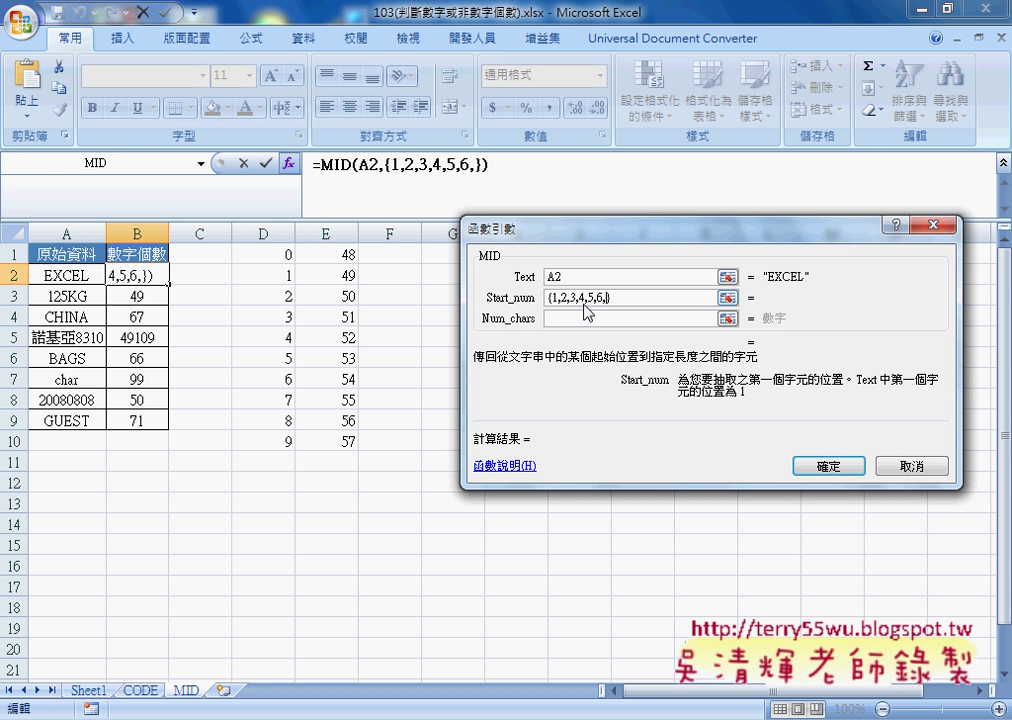
pyautogui.write('7,8')
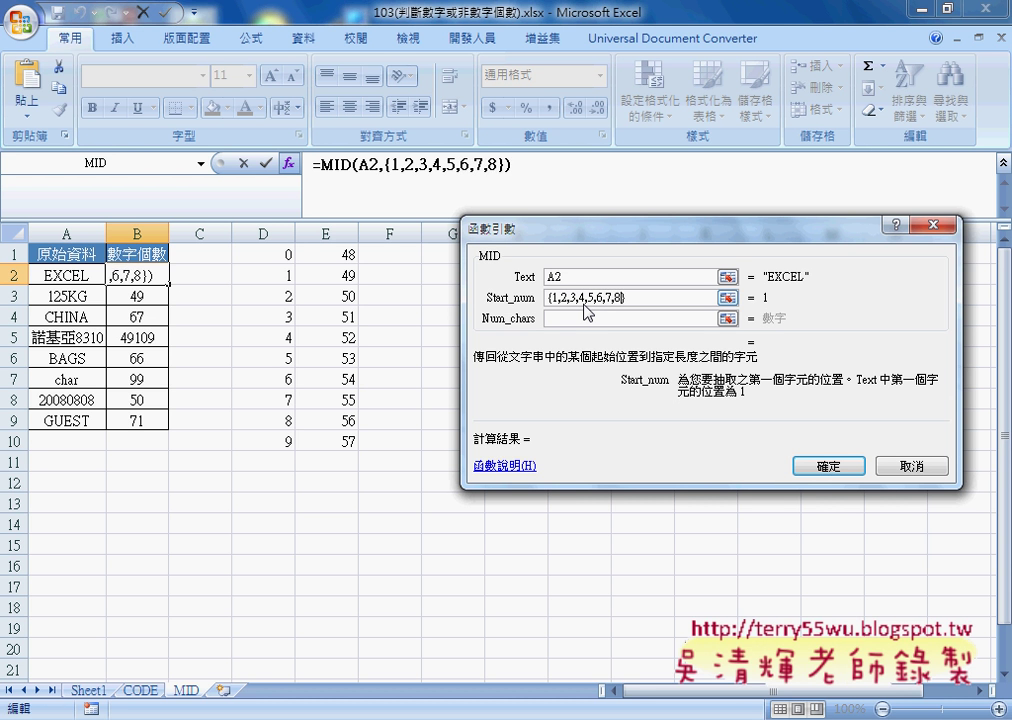
pyautogui.write(',9')
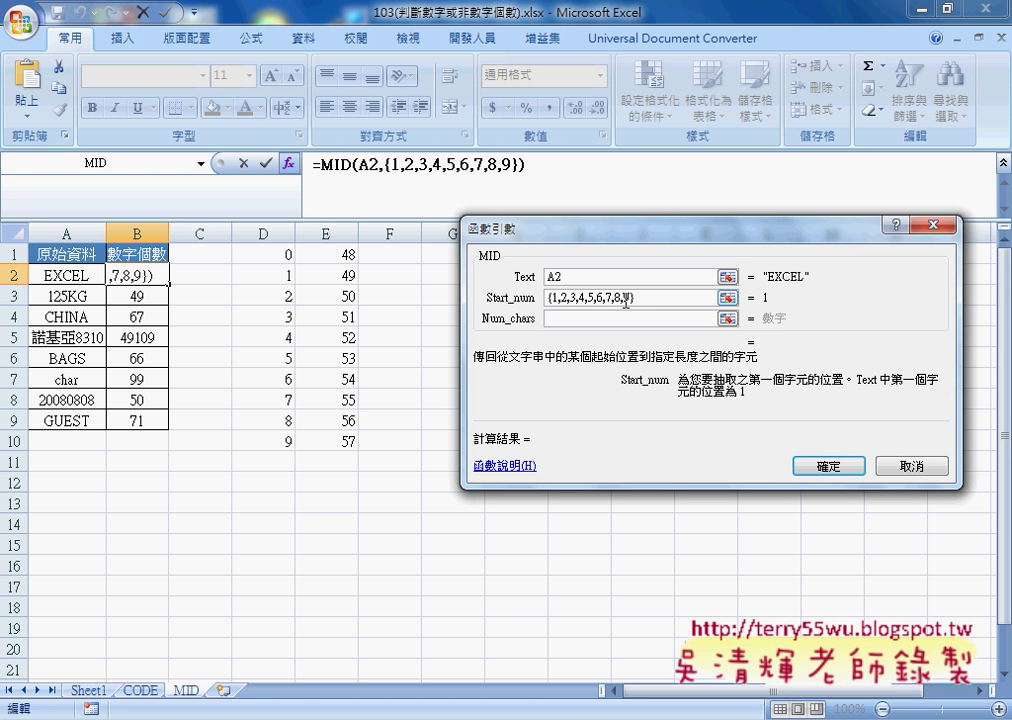
pyautogui.moveTo(633, 297); pyautogui.dragTo(500, 240)
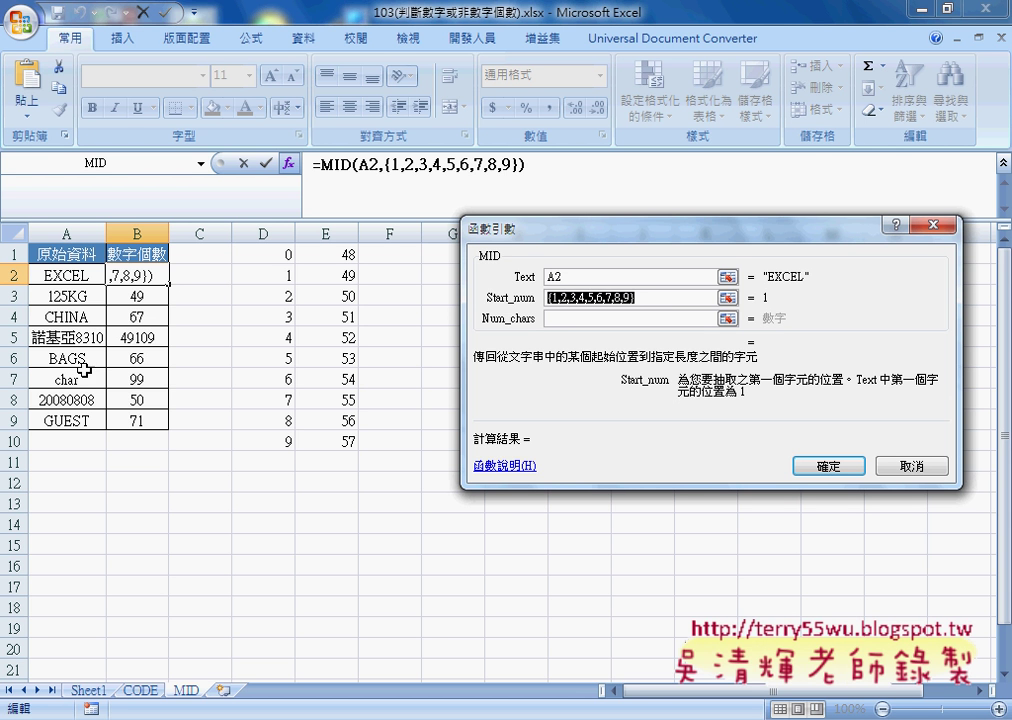
pyautogui.click(564, 320)
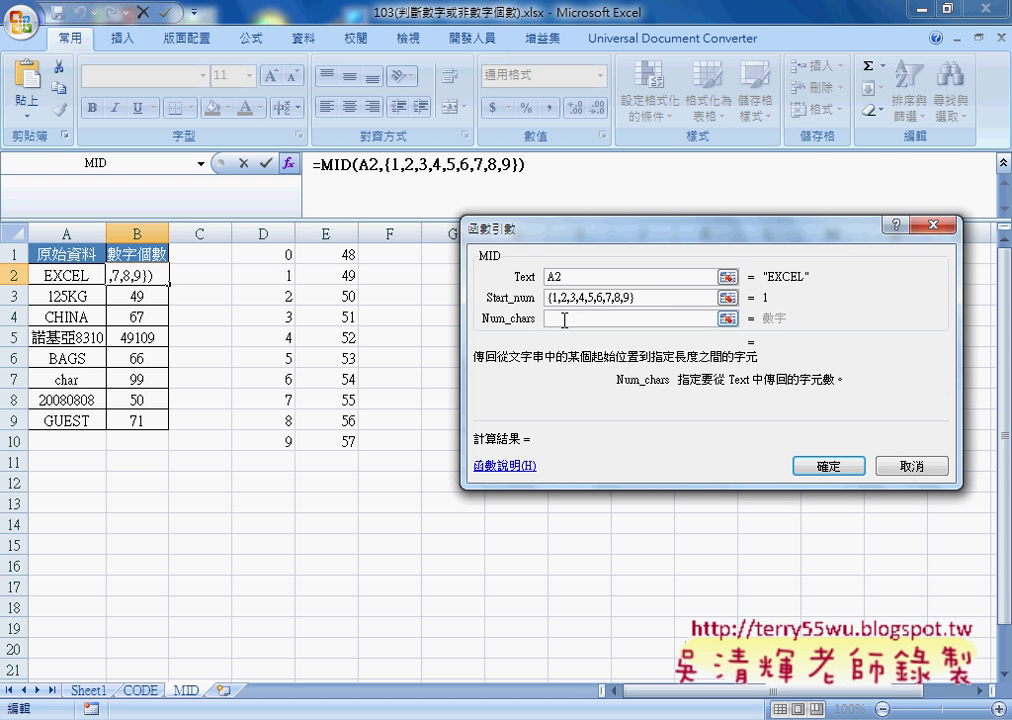
pyautogui.write('1')
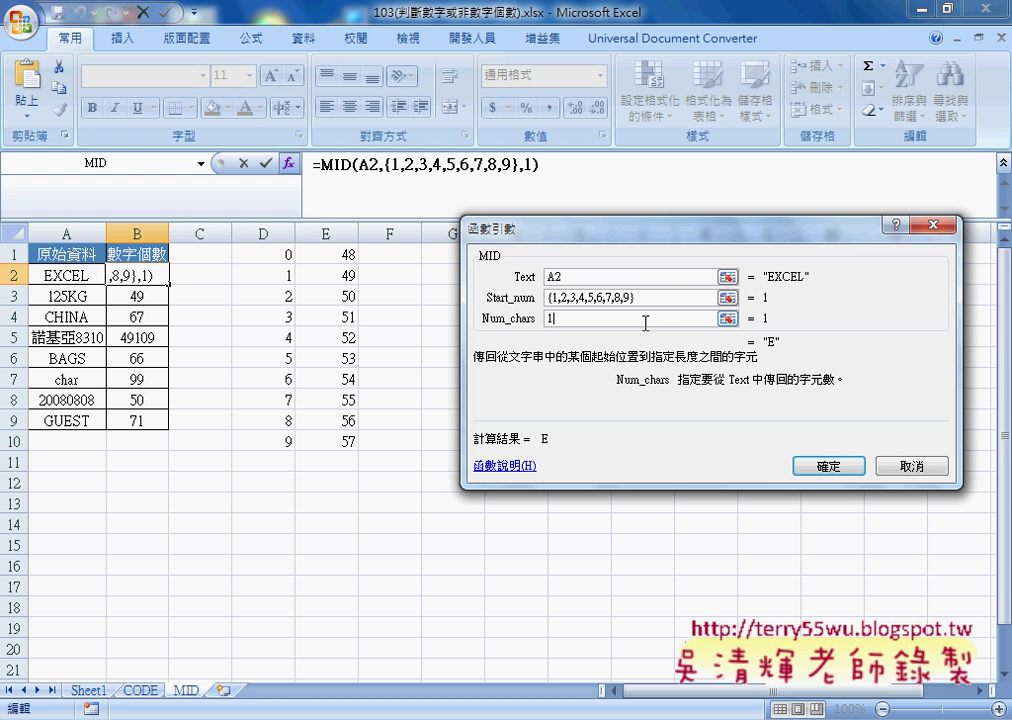
# Confirm the MID formula in B2, then cut the MID expression from the formula bar
pyautogui.click(848, 470)
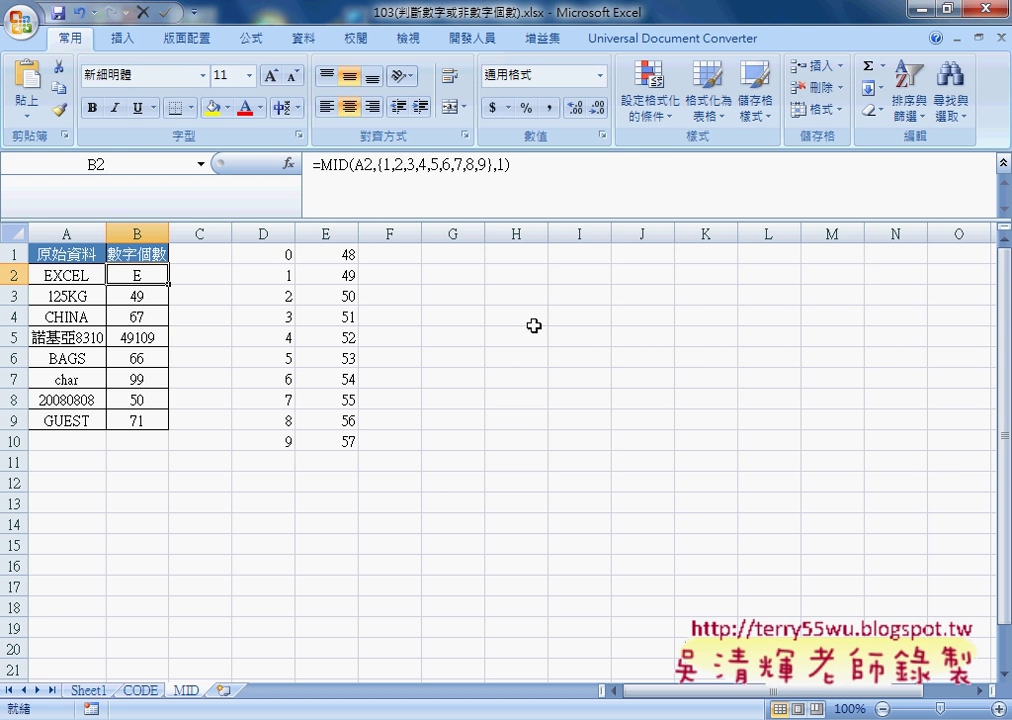
pyautogui.moveTo(319, 165); pyautogui.dragTo(533, 167)
pyautogui.rightClick(533, 167)
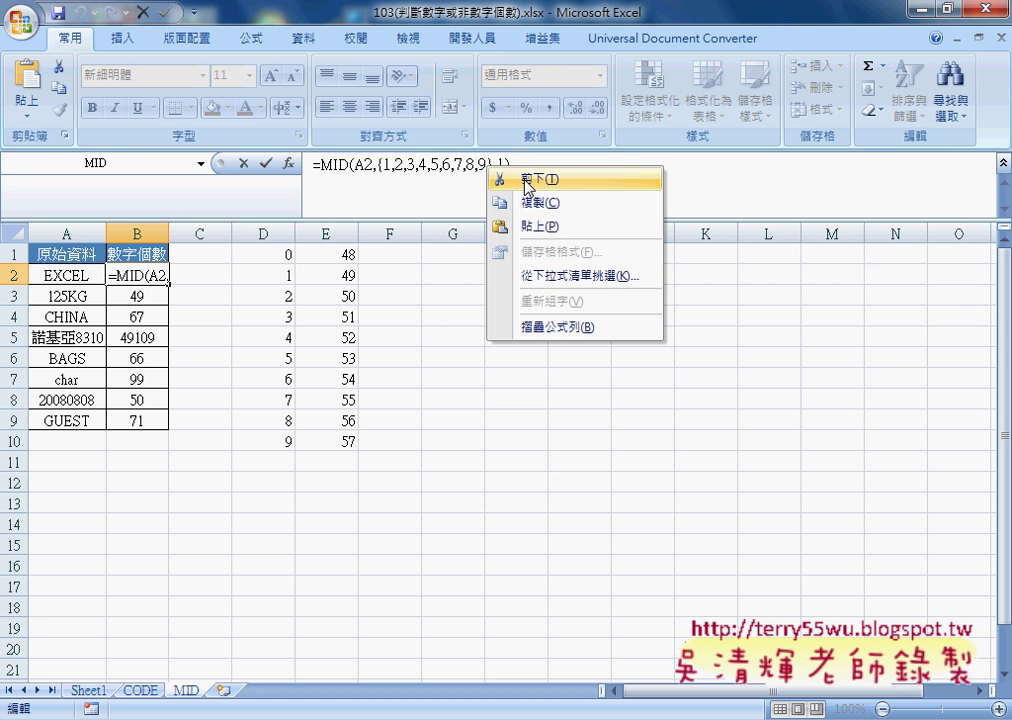
pyautogui.click(526, 179)
# Insert CODE with the pasted MID expression as its Text, so B2 returns 69
pyautogui.click(289, 163)
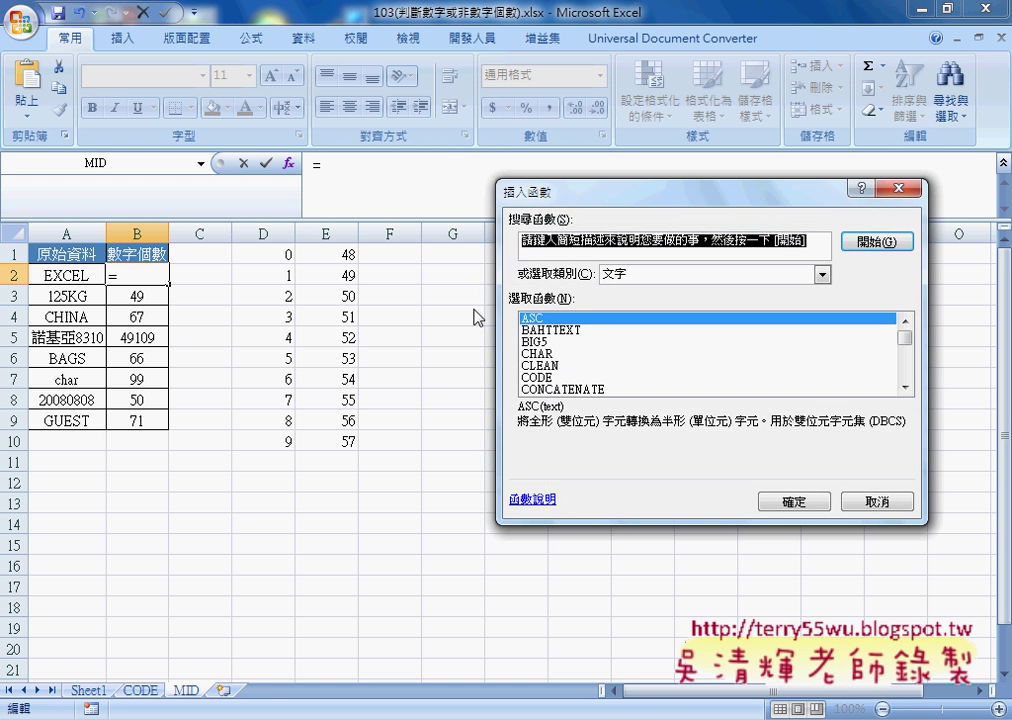
pyautogui.click(540, 377)
pyautogui.click(792, 501)
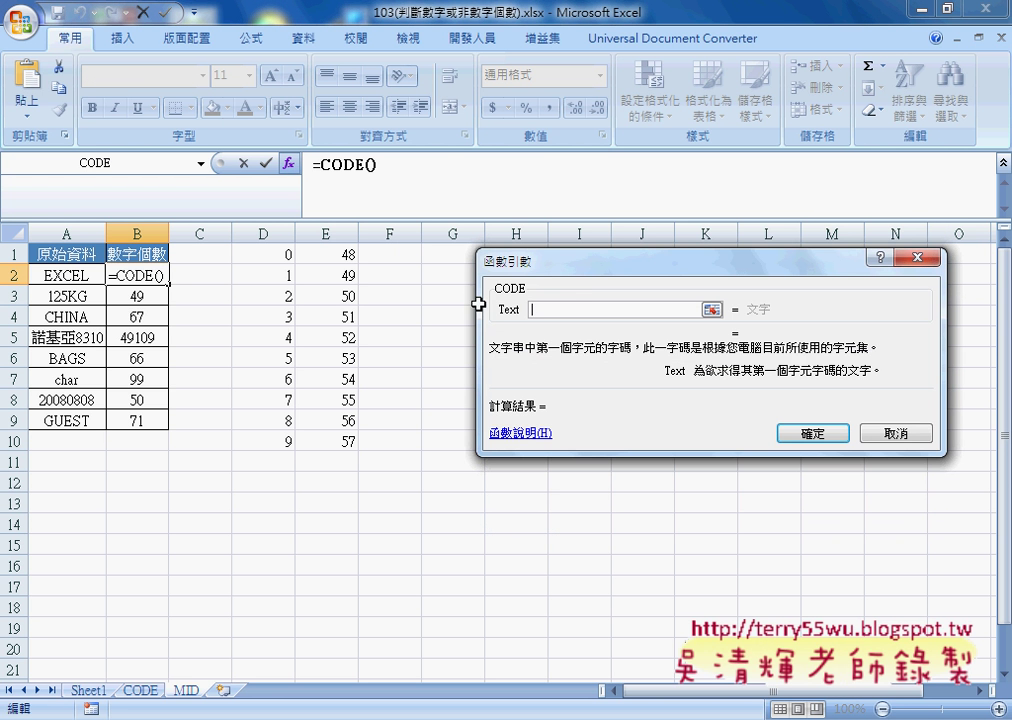
pyautogui.rightClick(550, 312)
pyautogui.click(608, 370)
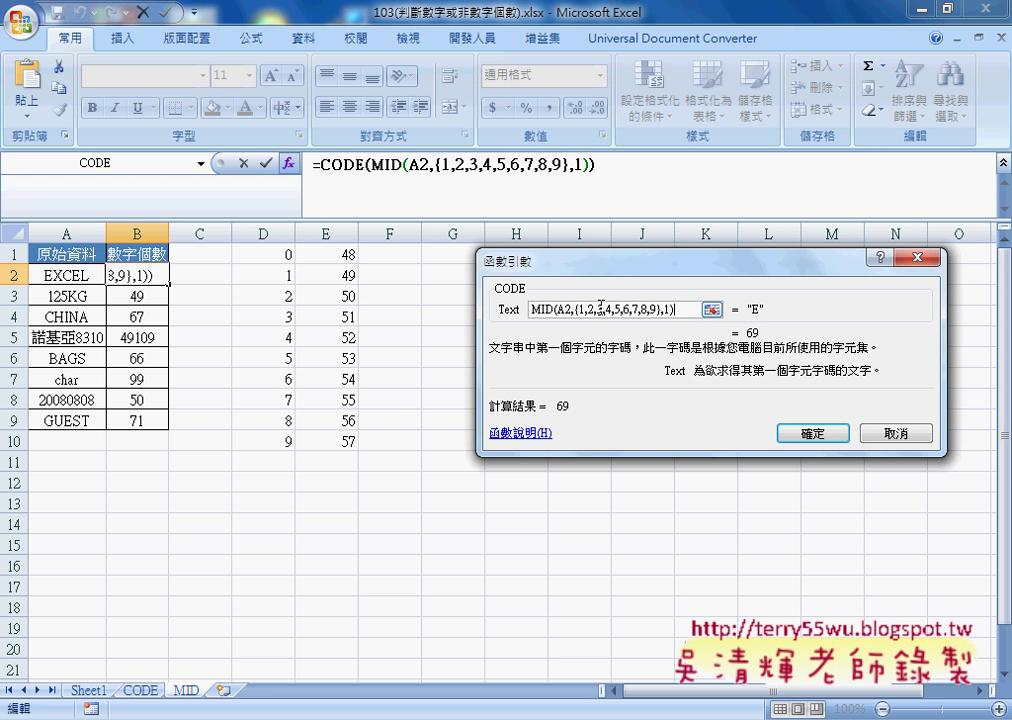
pyautogui.click(813, 436)
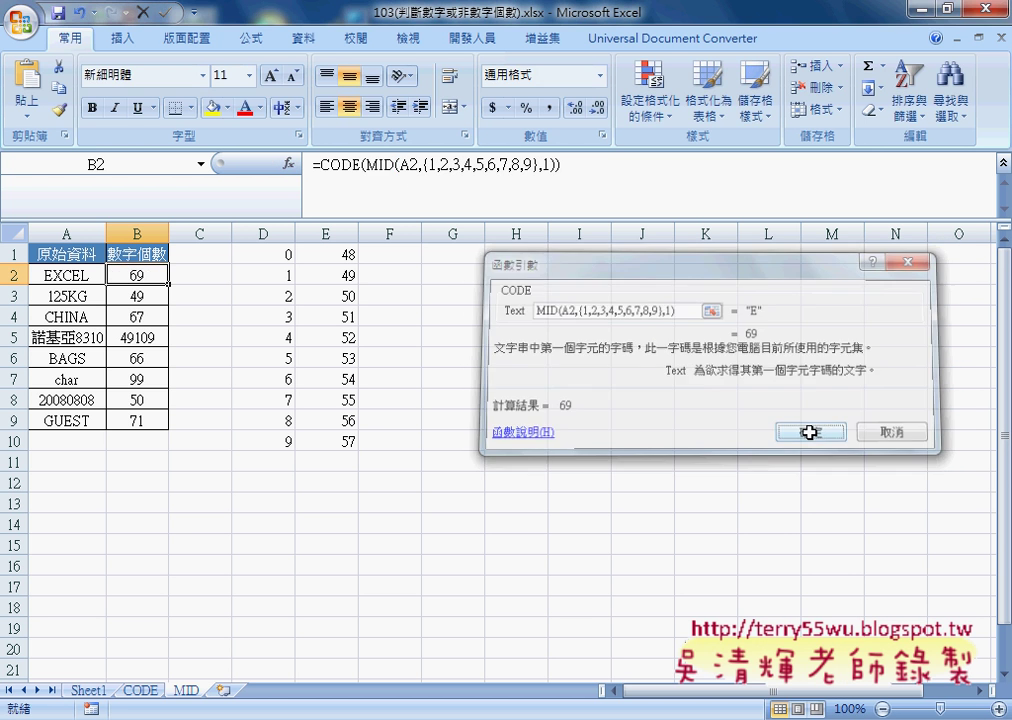
pyautogui.click(573, 166)
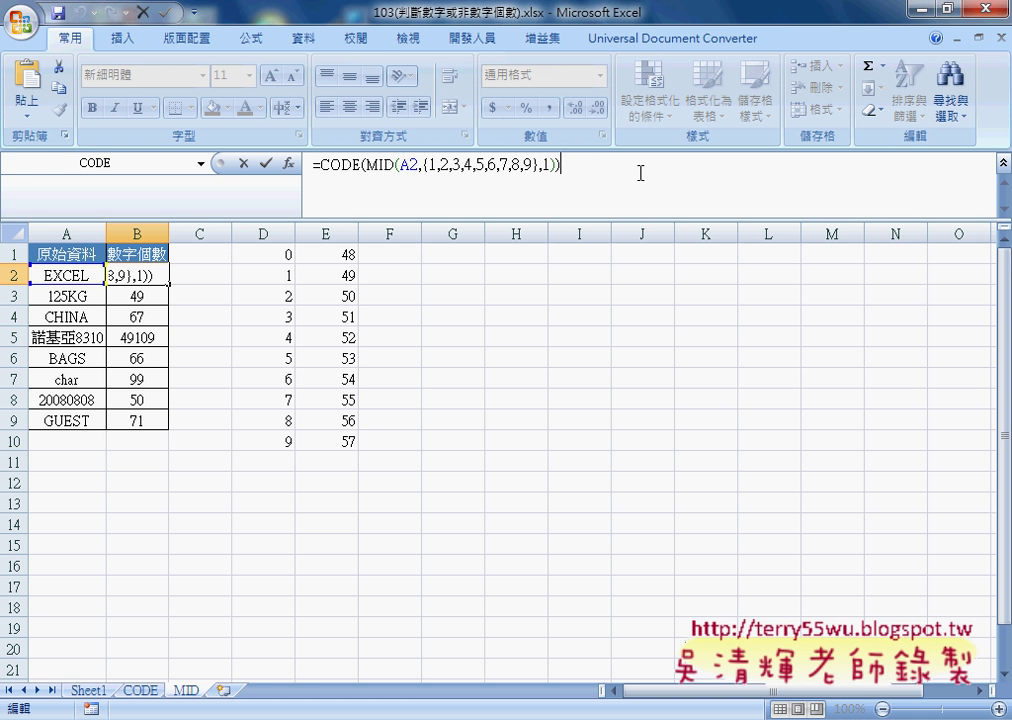
# Append >47 to the CODE expression and wrap the whole test in parentheses
pyautogui.write('>4')
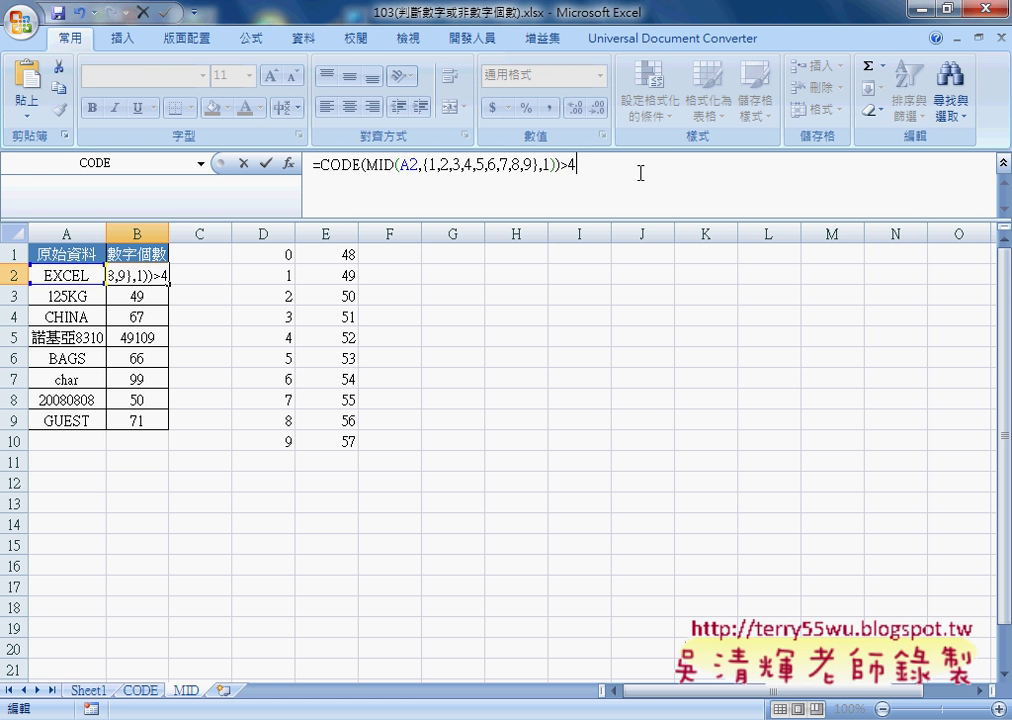
pyautogui.write('7')
pyautogui.click(321, 165)
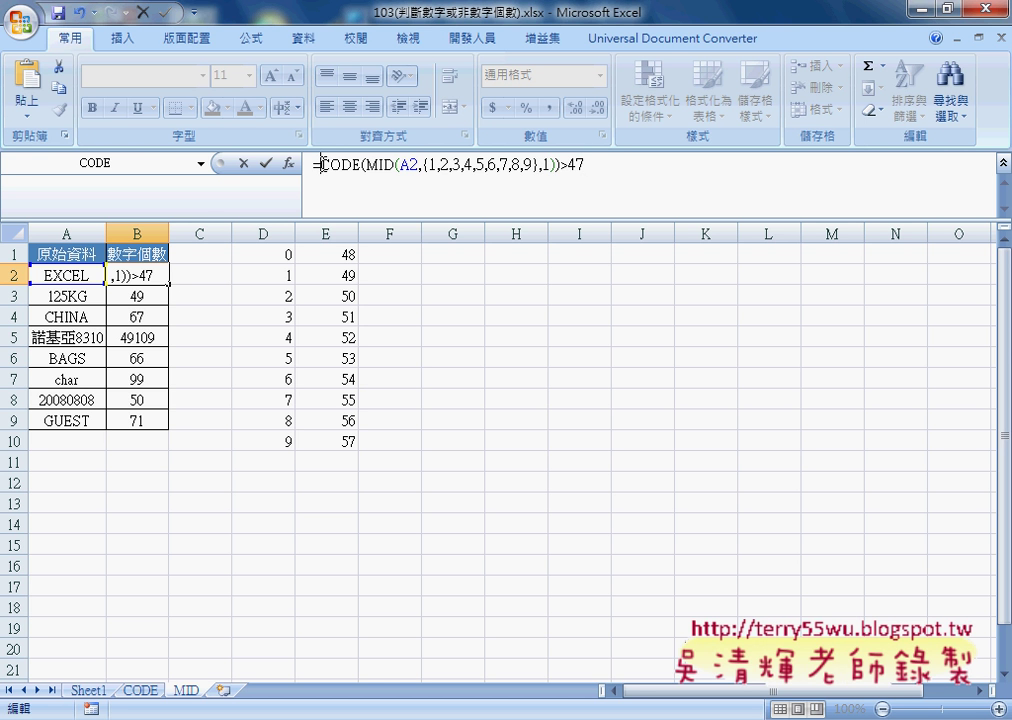
pyautogui.write('(')
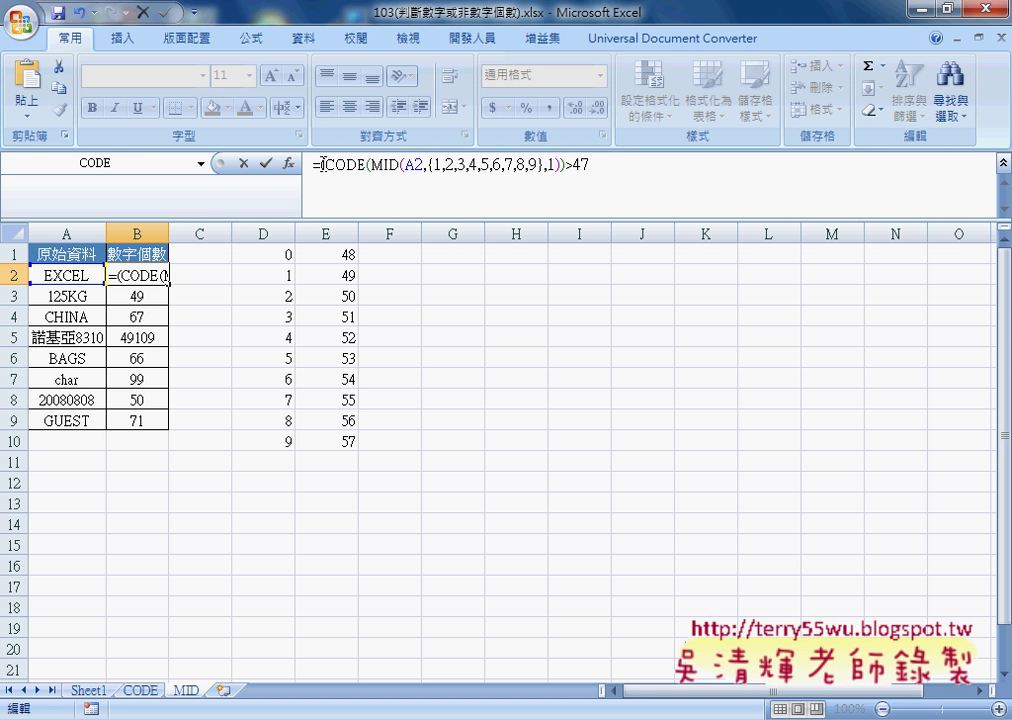
pyautogui.click(600, 165)
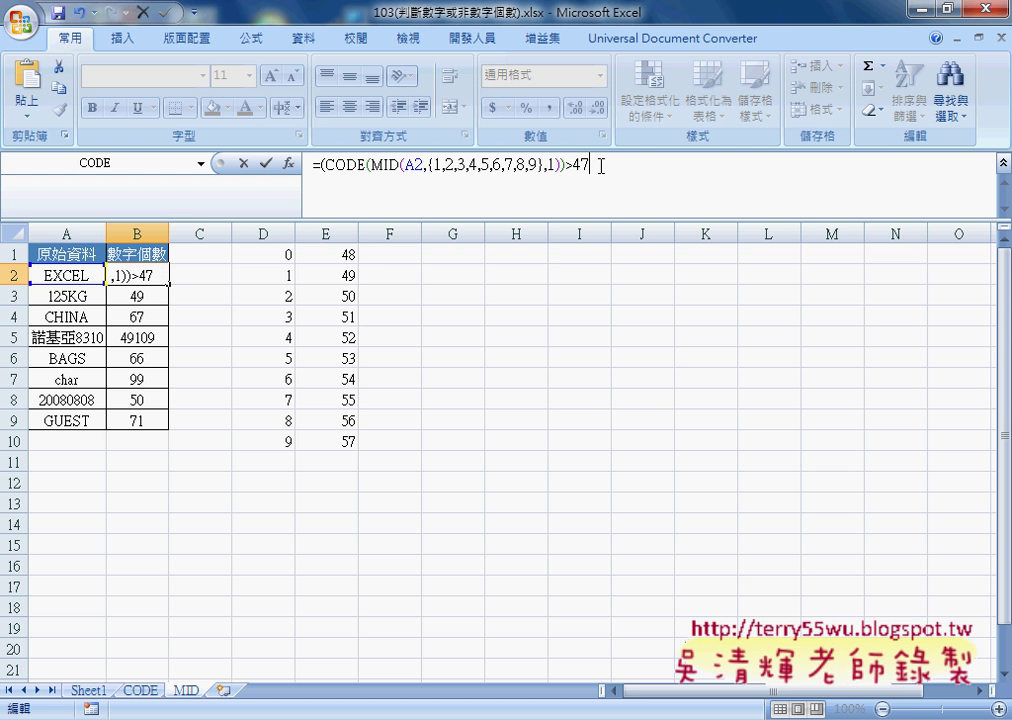
pyautogui.write(')')
pyautogui.click(322, 165)
pyautogui.click(633, 166)
# Multiply by a pasted copy of the bracketed test, changing its >47 to <58
pyautogui.moveTo(591, 166); pyautogui.dragTo(316, 166)
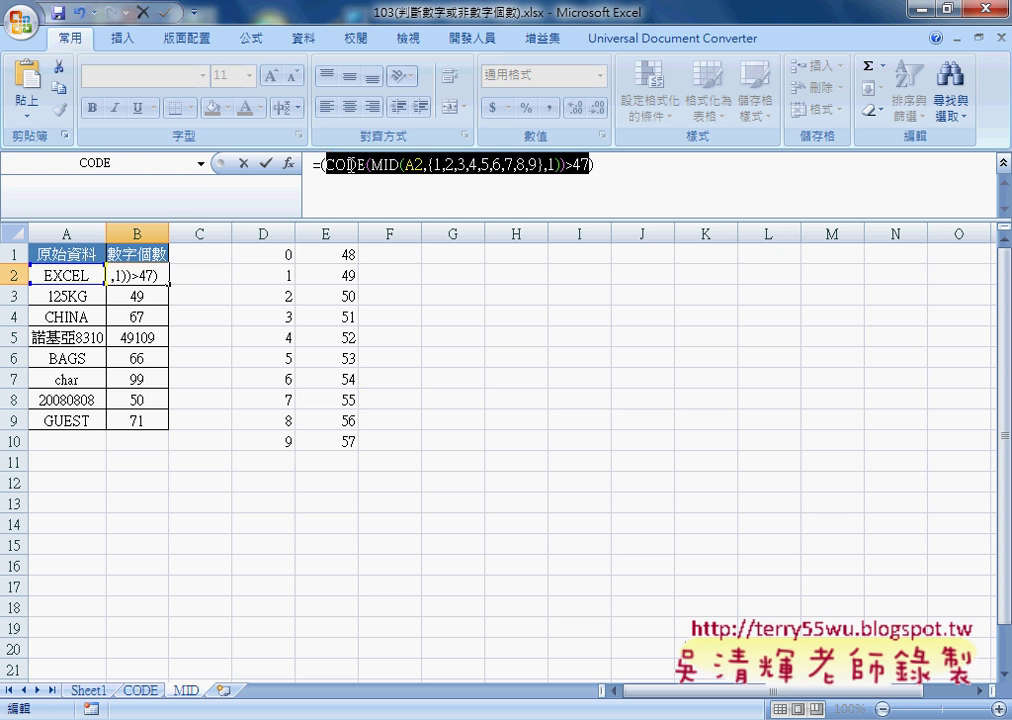
pyautogui.click(612, 180)
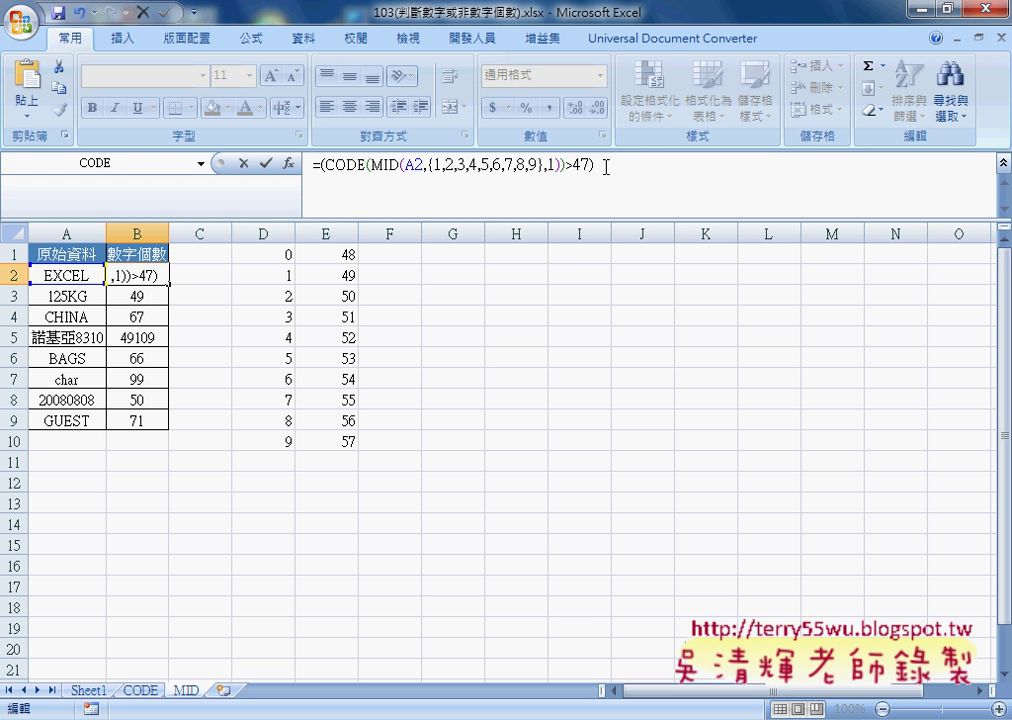
pyautogui.moveTo(598, 166); pyautogui.dragTo(321, 168)
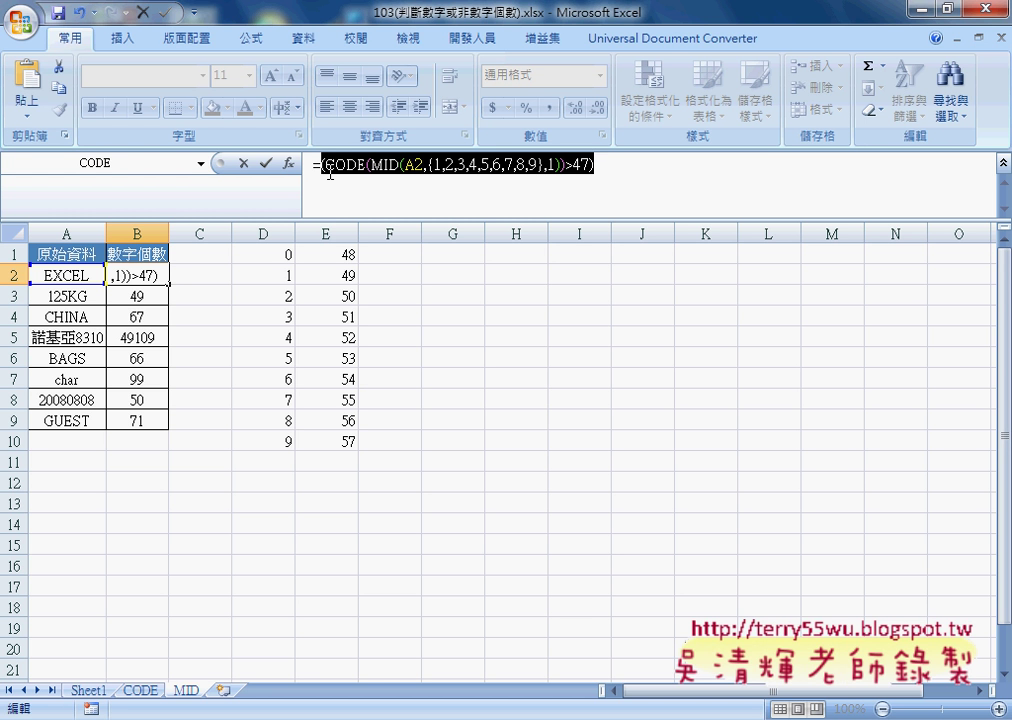
pyautogui.click(644, 163)
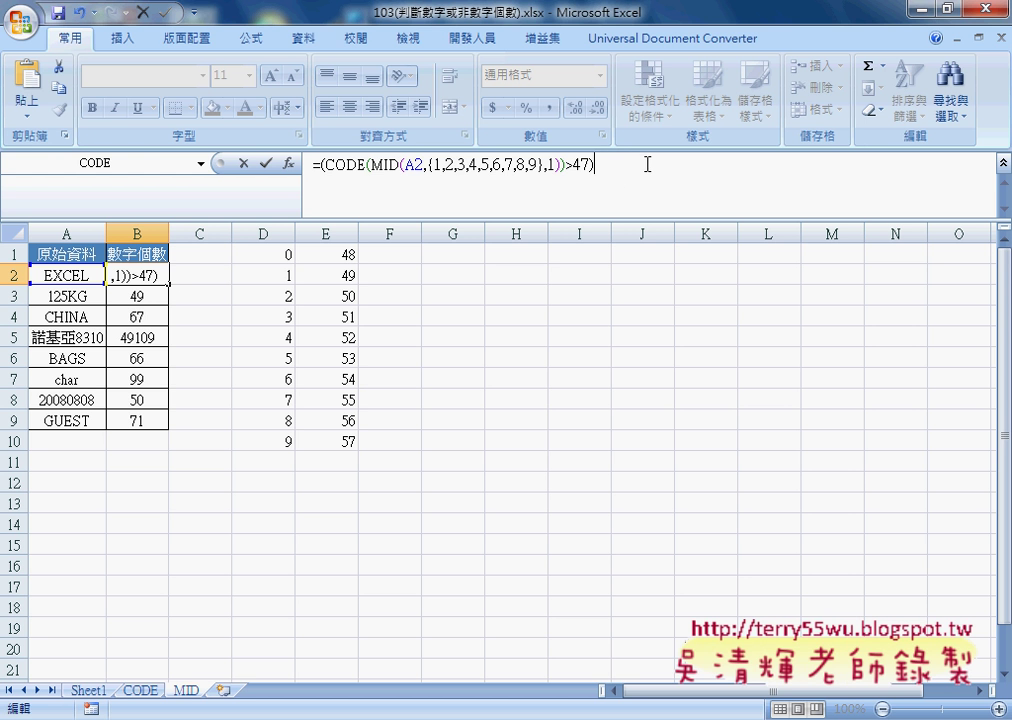
pyautogui.write('*')
pyautogui.hotkey('ctrl', 'v')
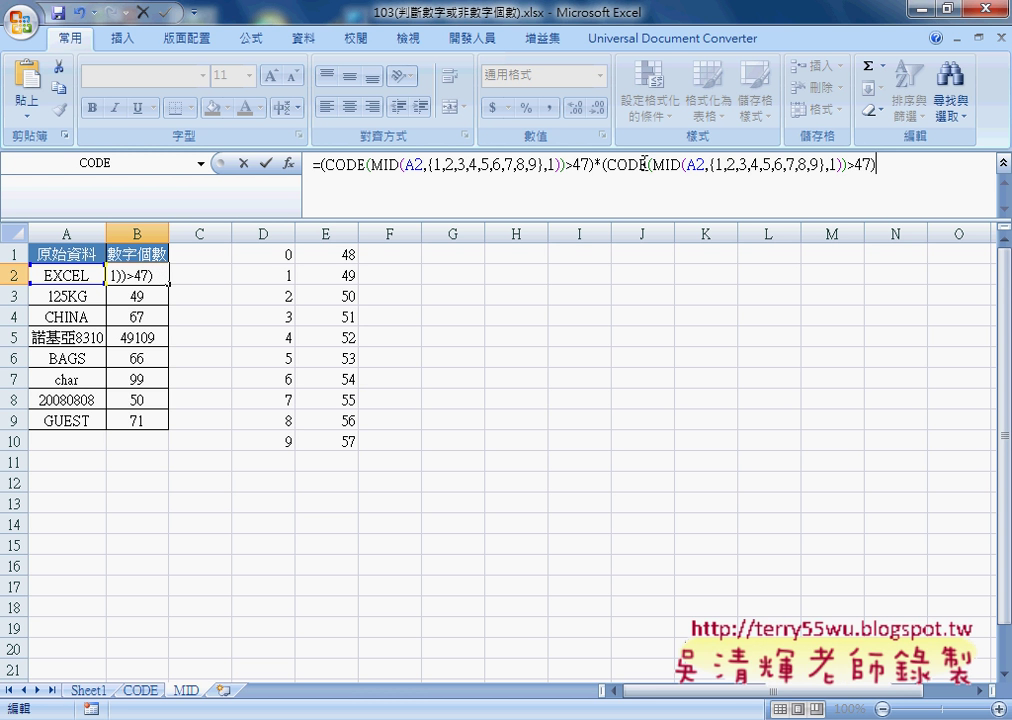
pyautogui.moveTo(848, 167); pyautogui.dragTo(872, 167)
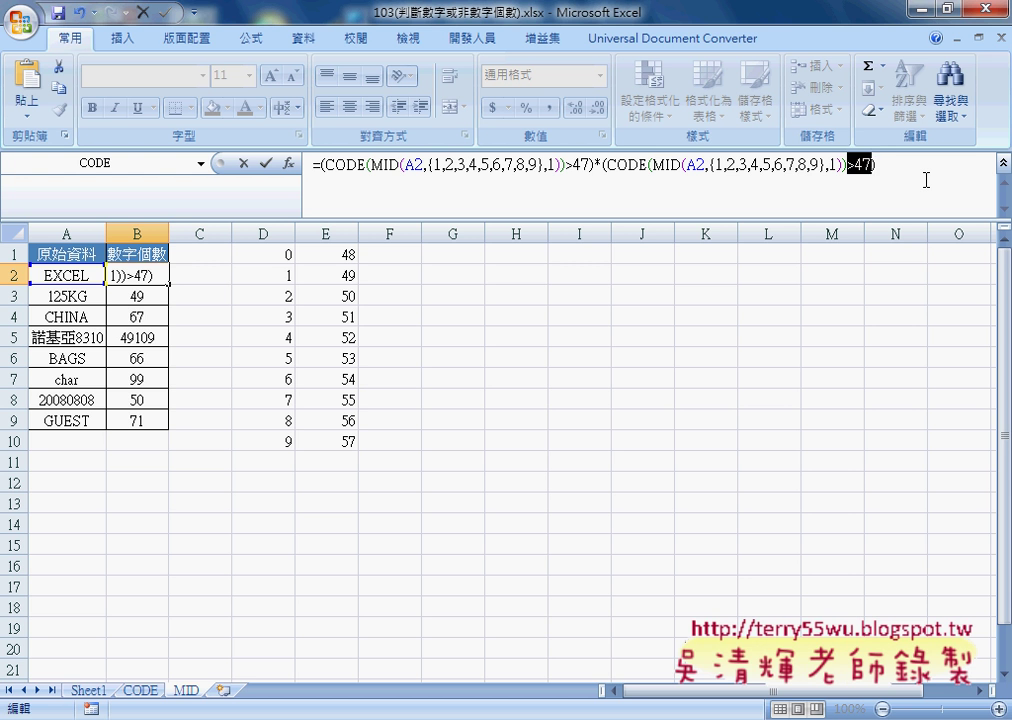
pyautogui.write('<58')
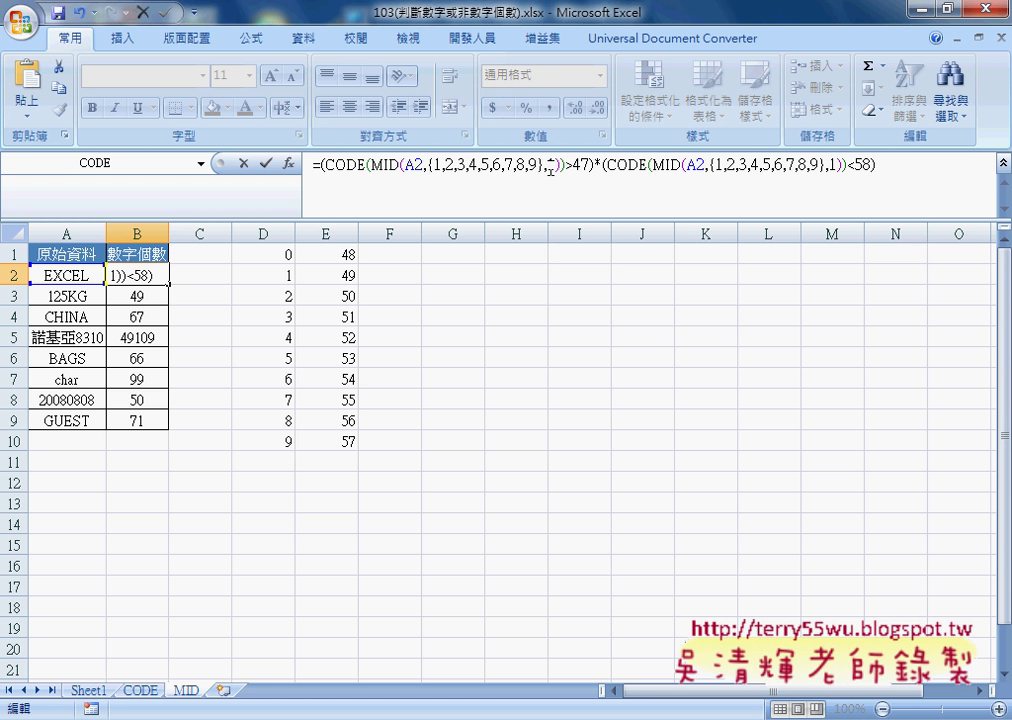
# Cut B2's digit-test formula and insert IFERROR from the Logical function category
pyautogui.moveTo(321, 164); pyautogui.dragTo(906, 169)
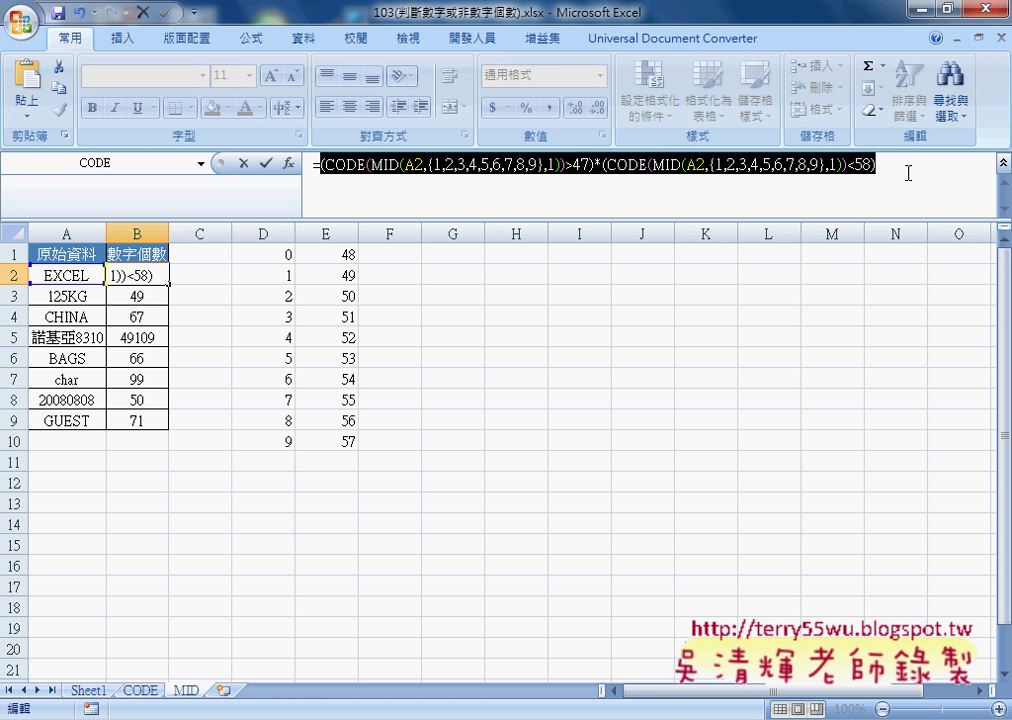
pyautogui.rightClick(757, 172)
pyautogui.click(790, 176)
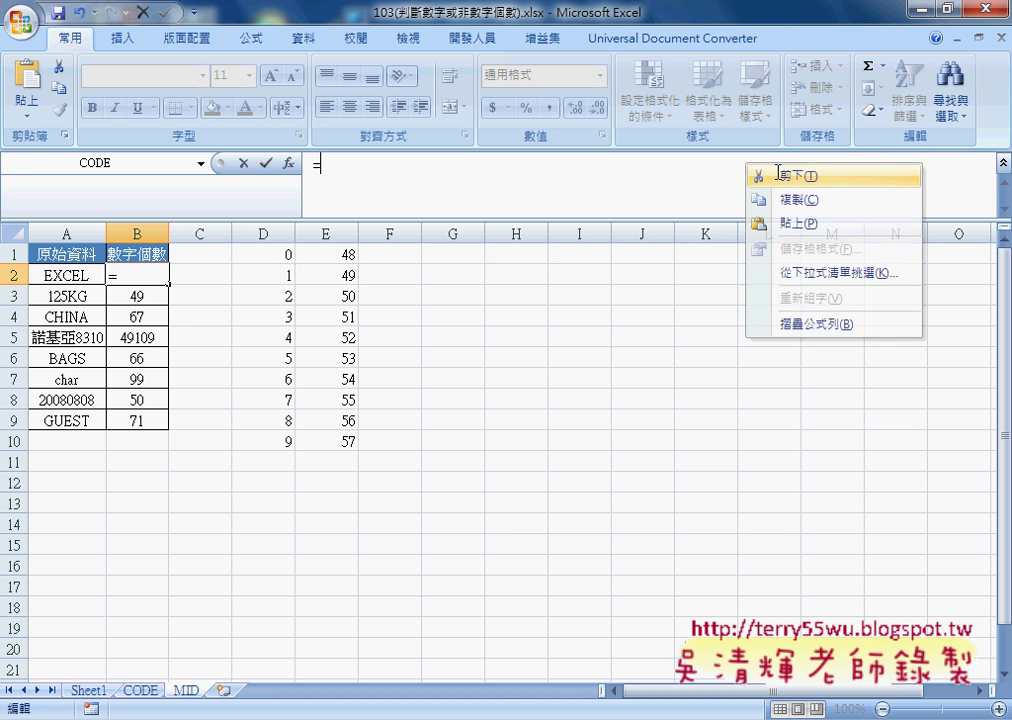
pyautogui.click(289, 164)
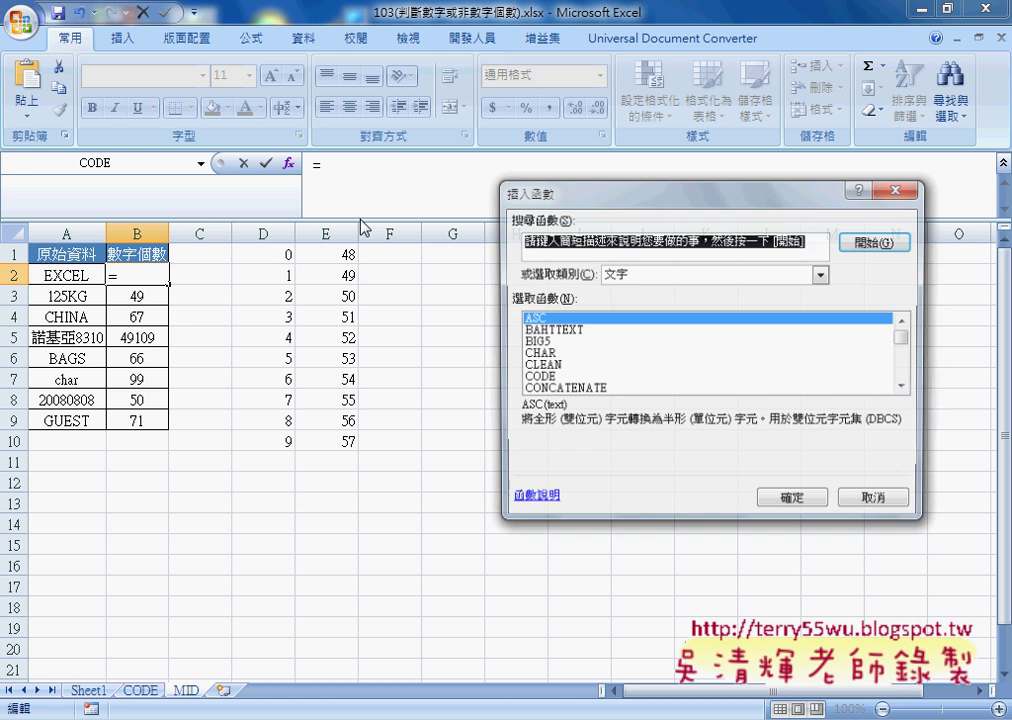
pyautogui.click(700, 274)
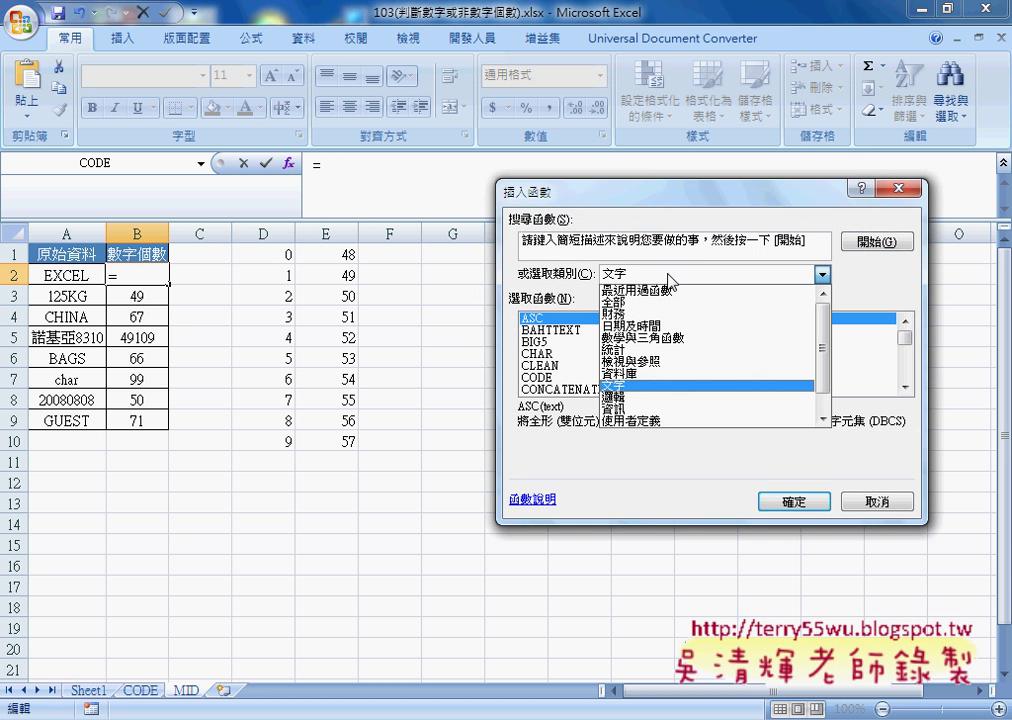
pyautogui.click(676, 397)
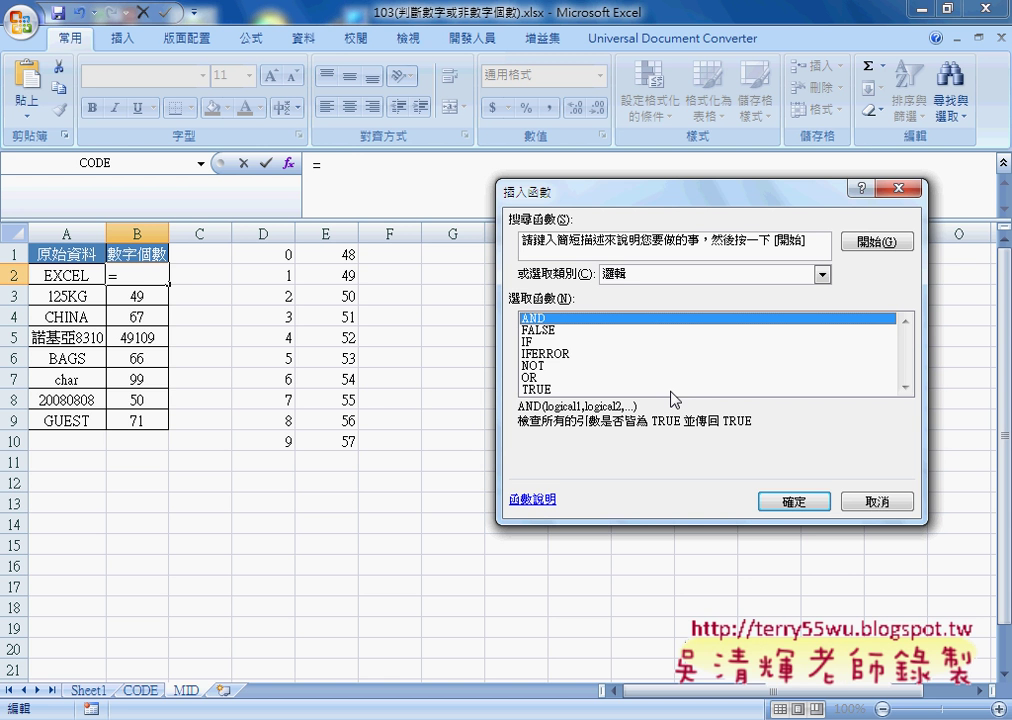
pyautogui.click(586, 355)
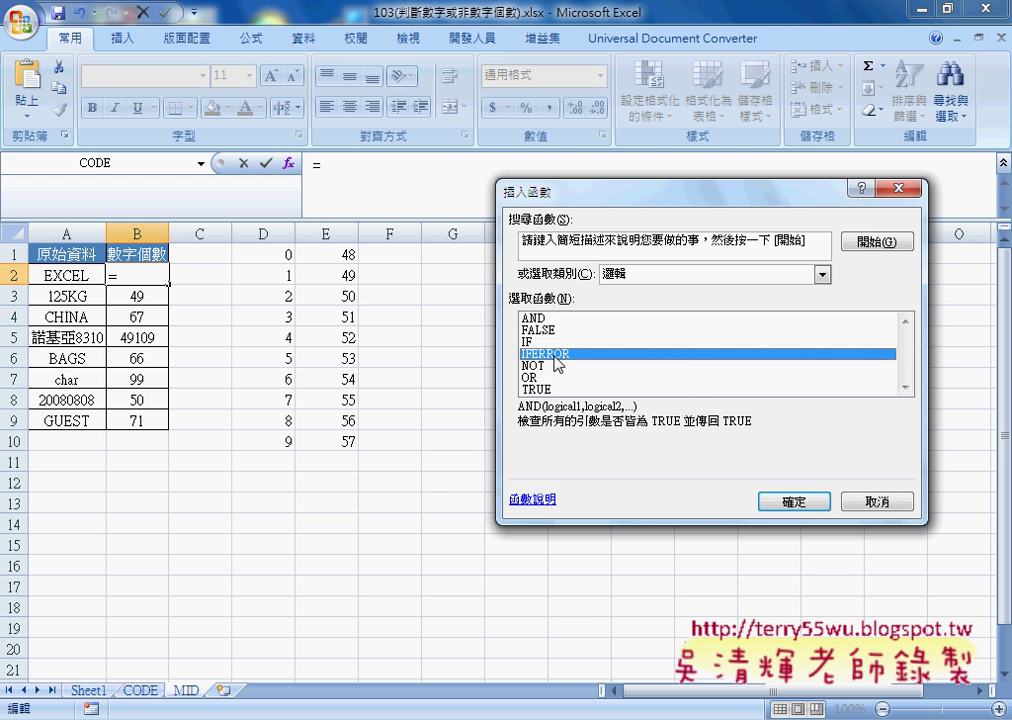
pyautogui.click(763, 501)
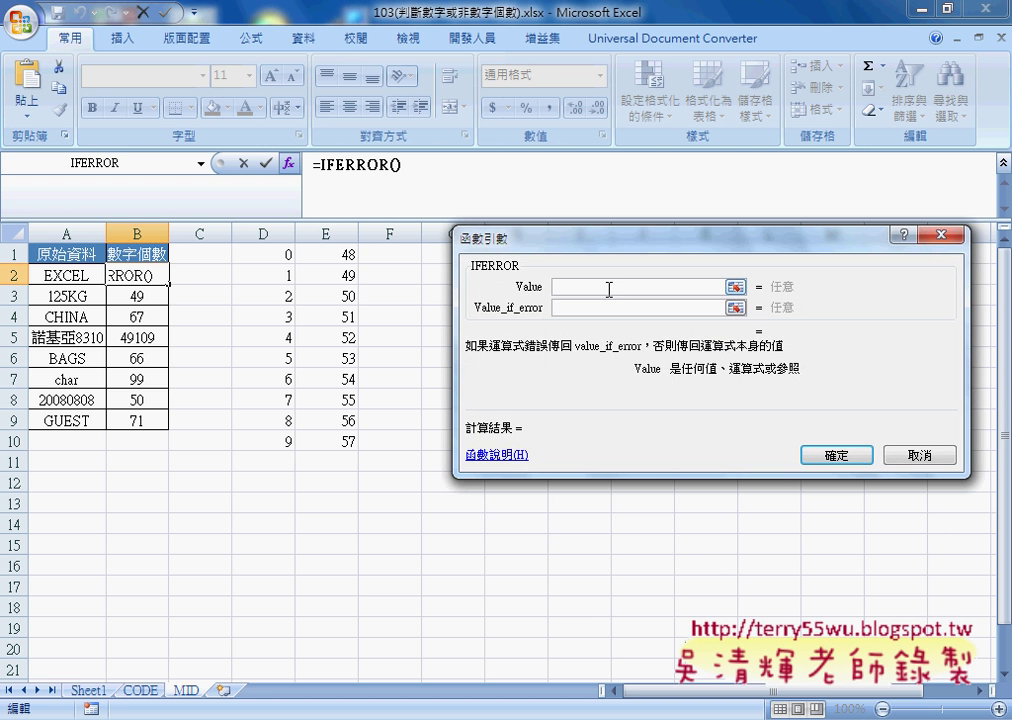
# Paste the CODE/MID digit test as IFERROR's Value and set Value_if_error to 0
pyautogui.rightClick(609, 289)
pyautogui.click(645, 348)
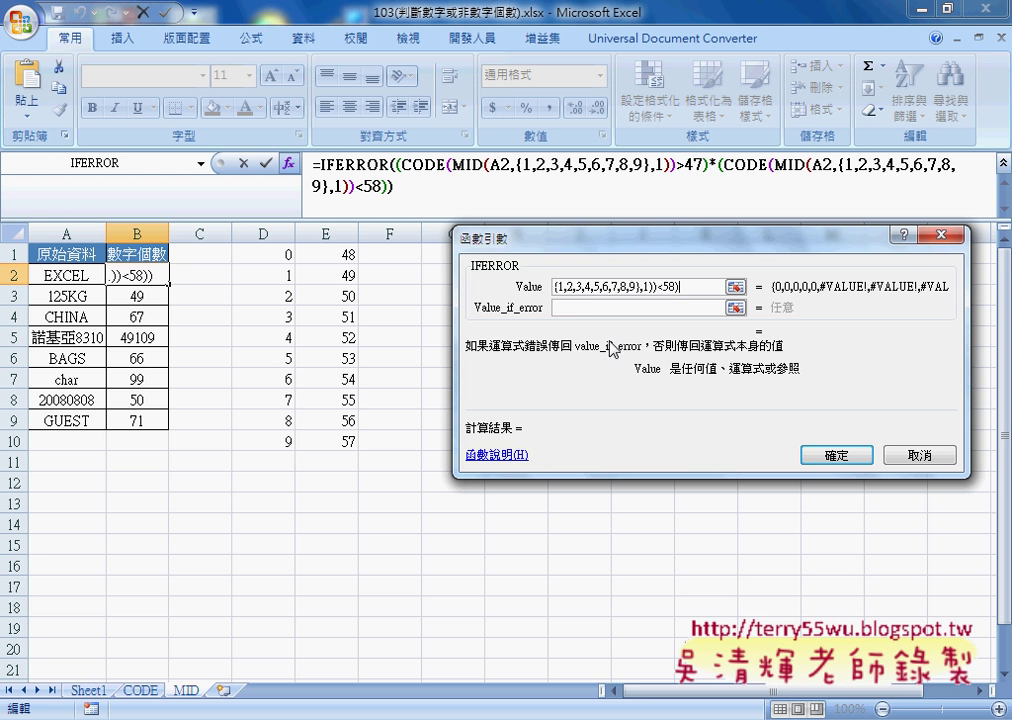
pyautogui.click(569, 308)
pyautogui.write('0')
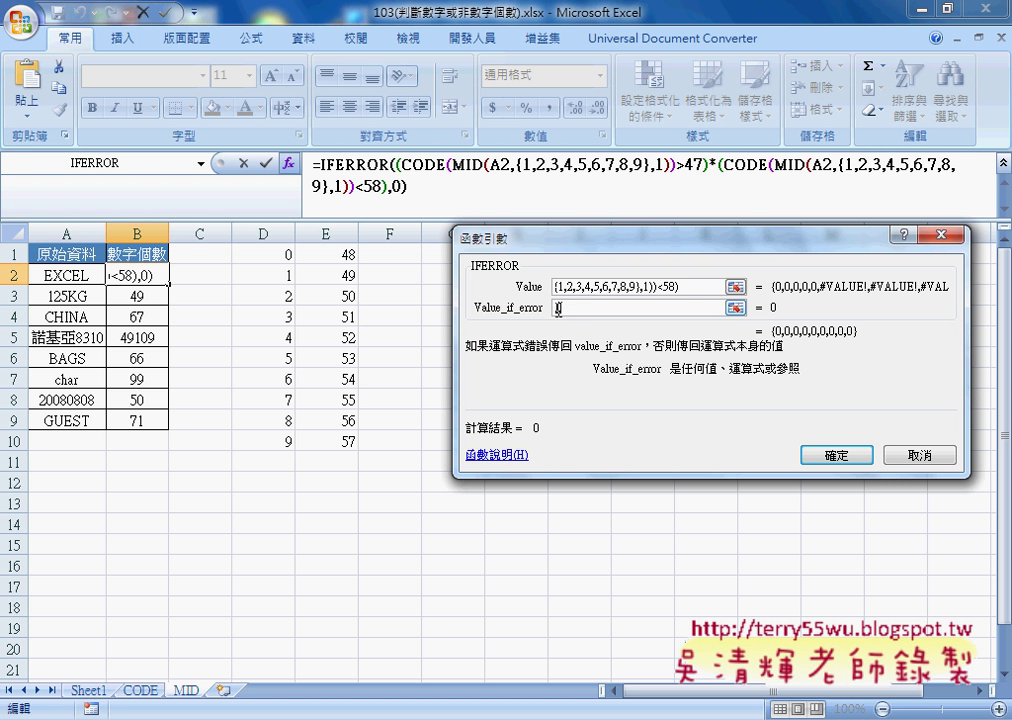
pyautogui.doubleClick(557, 308)
pyautogui.click(812, 451)
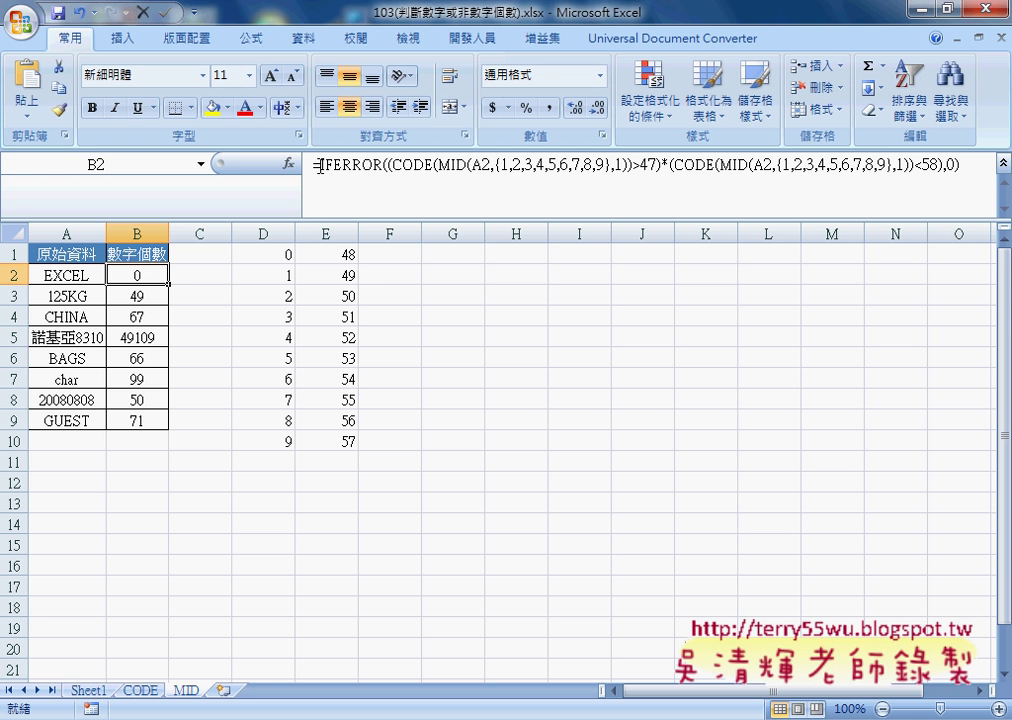
# Wrap the IFERROR expression in =SUM() and commit B2 with Ctrl+Shift+Enter as an array formula
pyautogui.moveTo(320, 165); pyautogui.dragTo(968, 164)
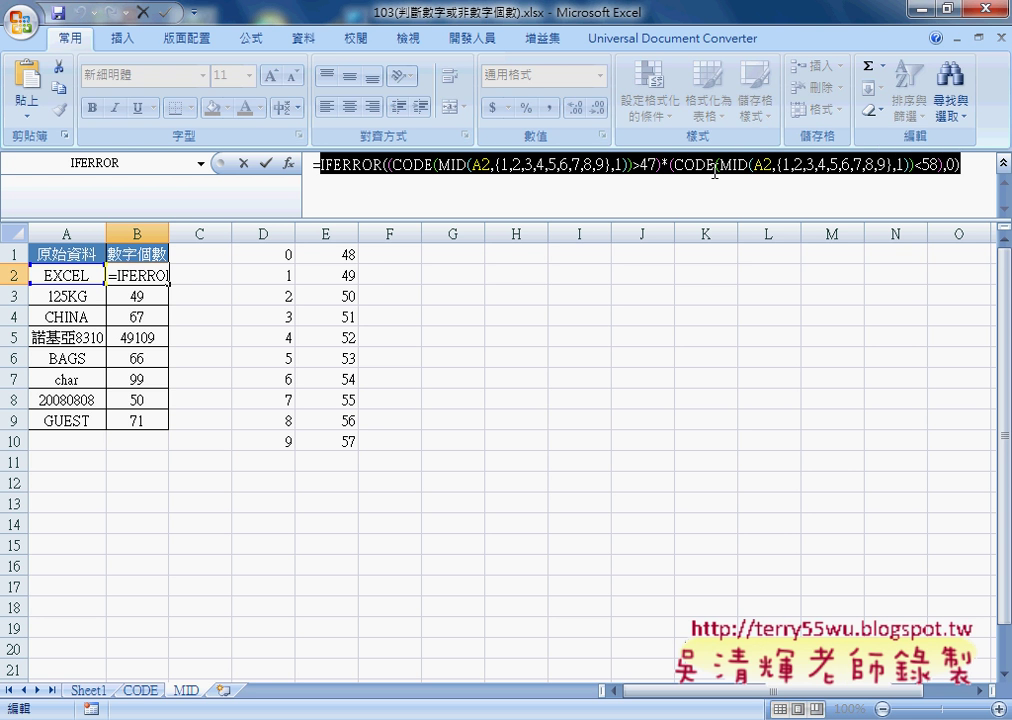
pyautogui.rightClick(680, 165)
pyautogui.click(712, 174)
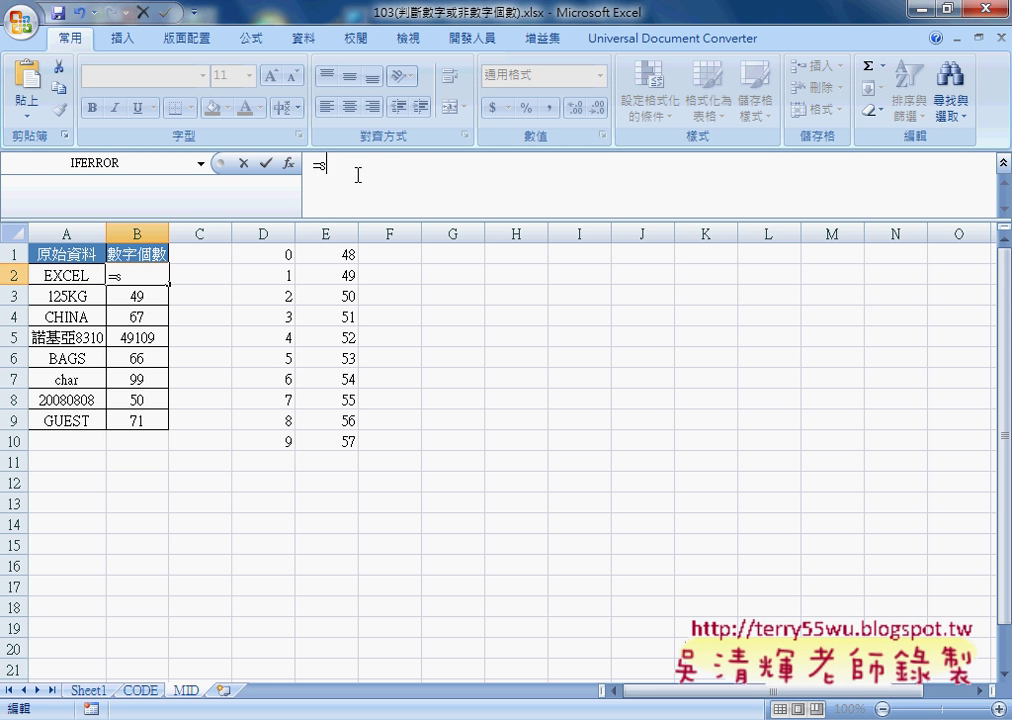
pyautogui.write('sum')
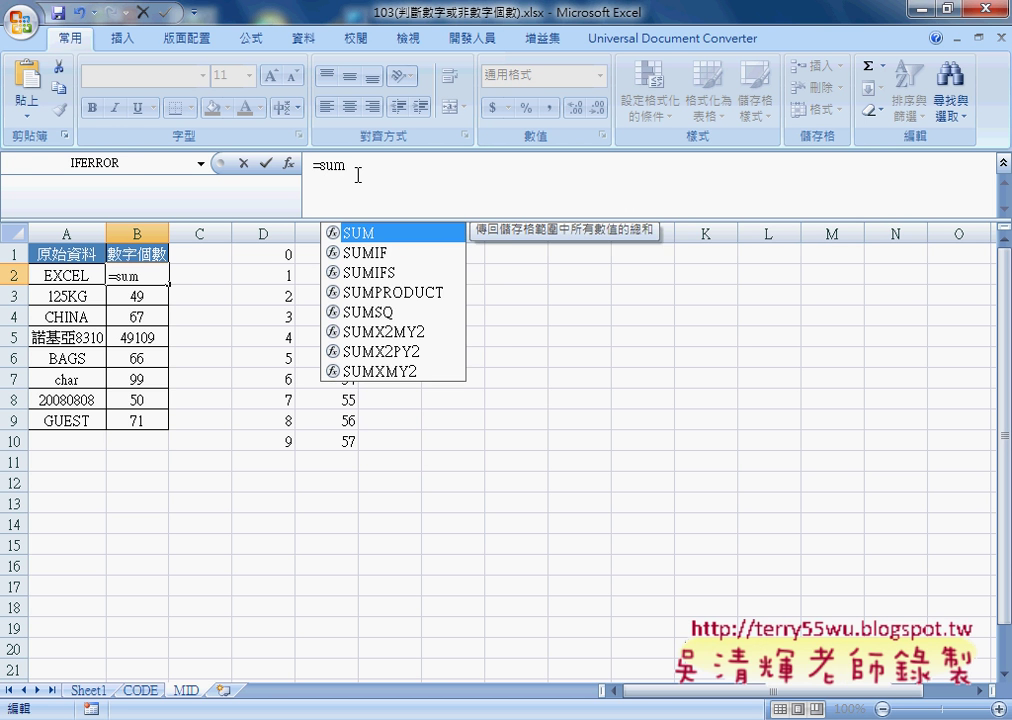
pyautogui.write('(')
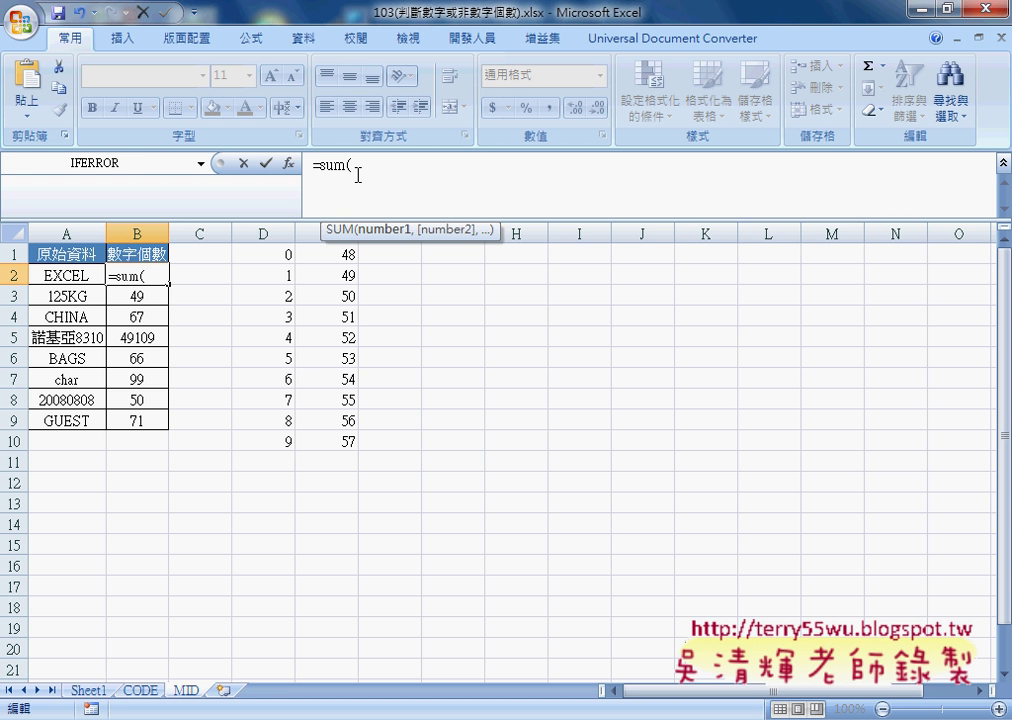
pyautogui.write(')')
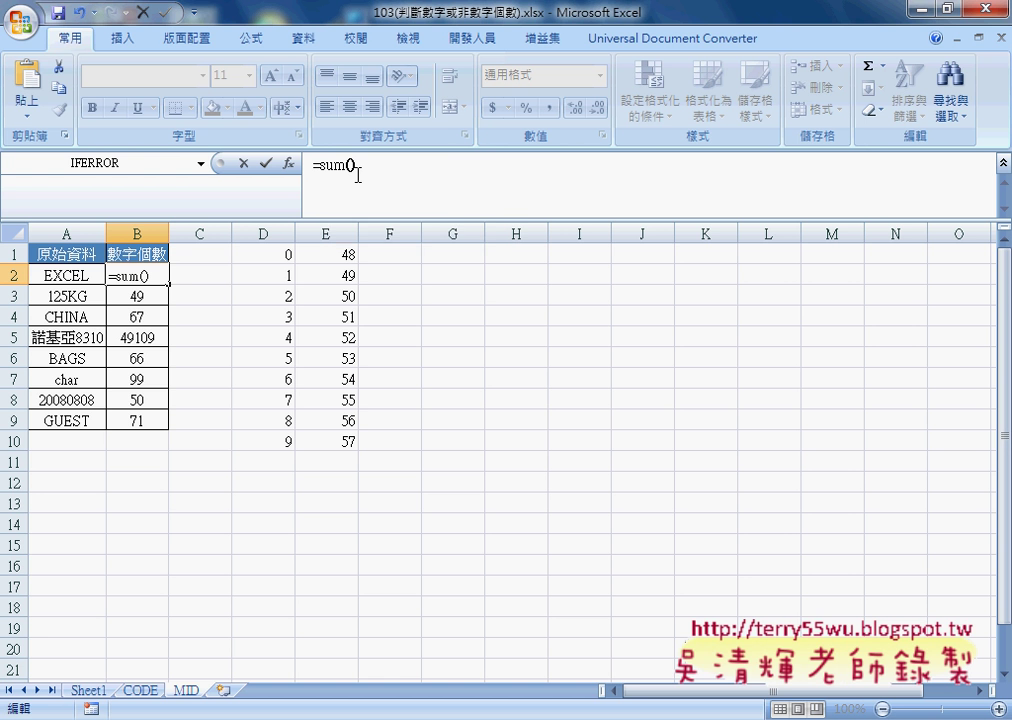
pyautogui.click(353, 165)
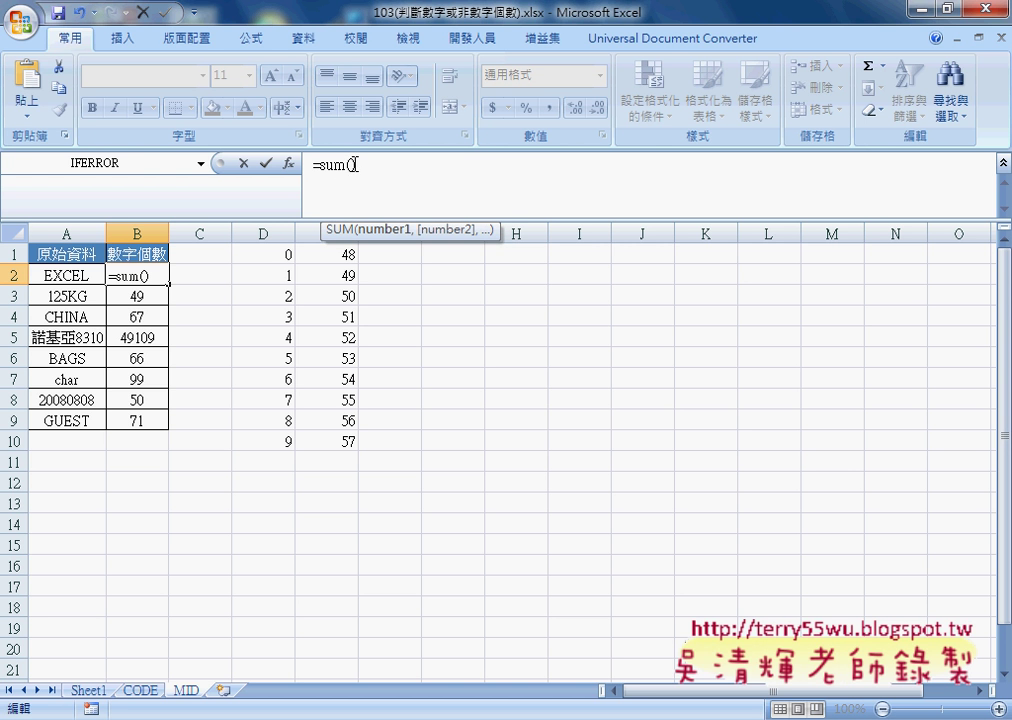
pyautogui.hotkey('ctrl', 'v')
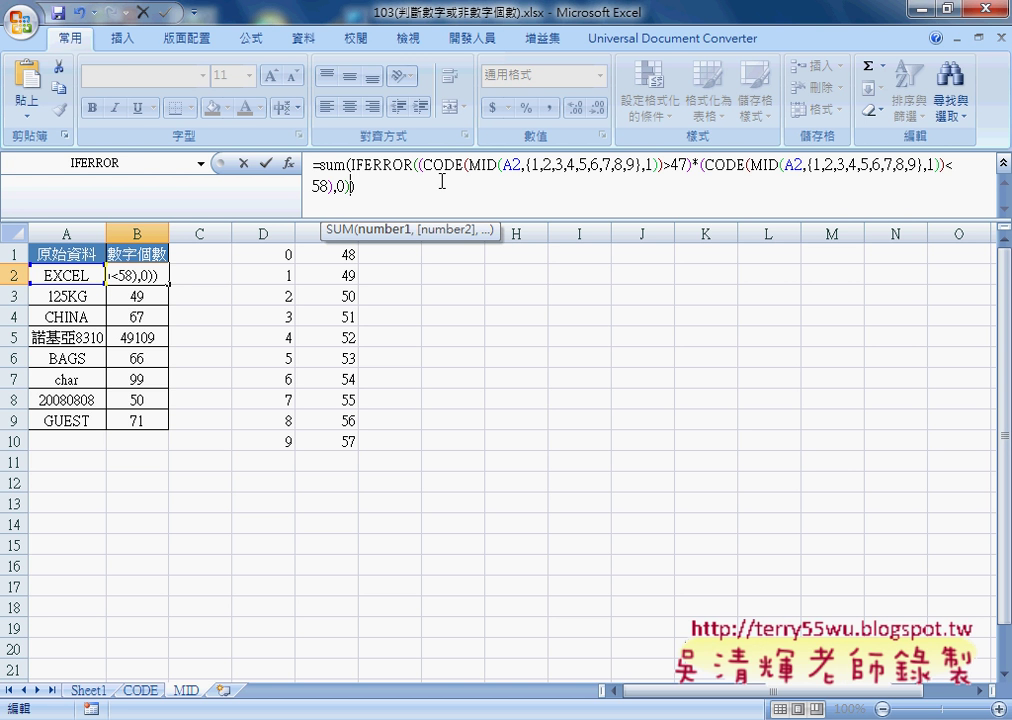
pyautogui.hotkey('ctrl', 'shift', 'Return')
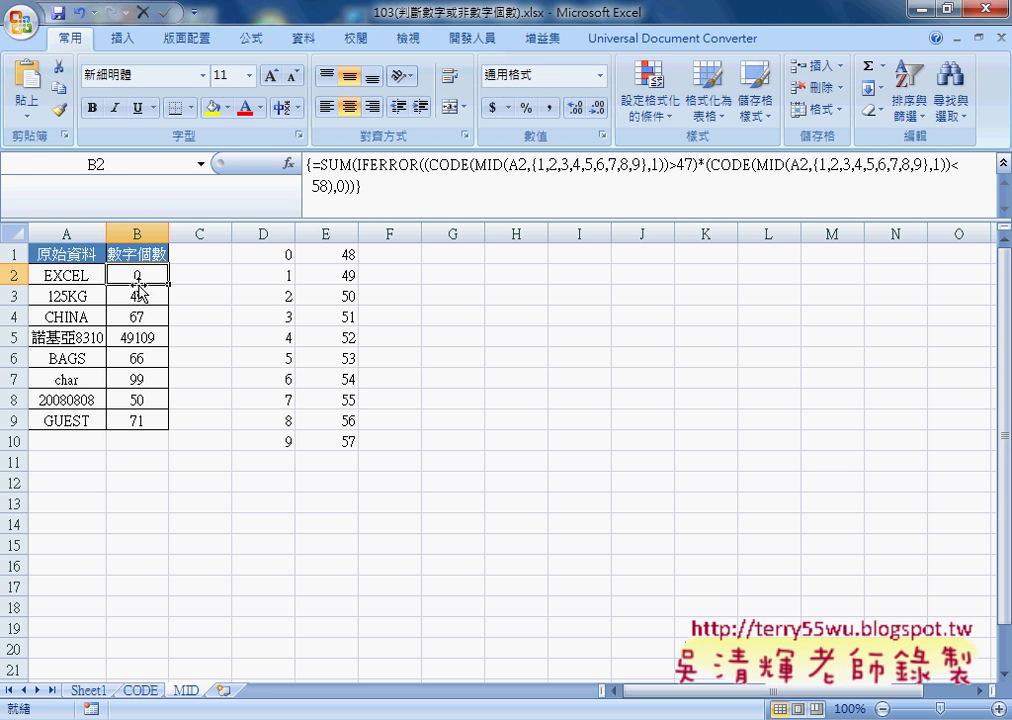
# Fill B2's array formula down to B9, then check the B3, B5, B8 and B2 formulas
pyautogui.moveTo(168, 284); pyautogui.dragTo(168, 432)
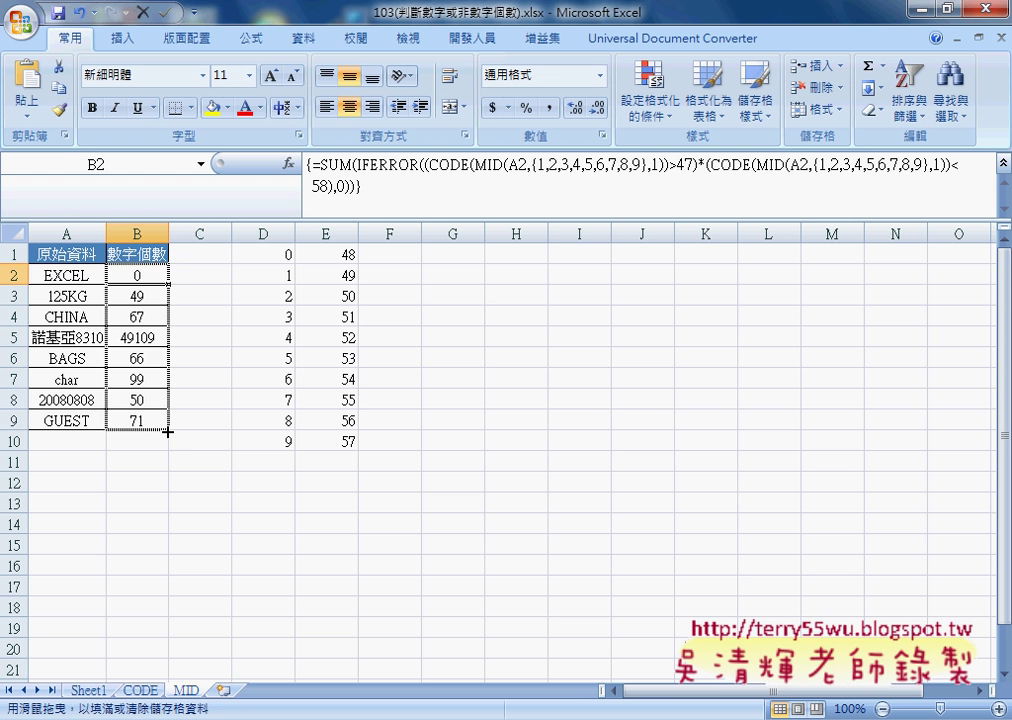
pyautogui.moveTo(168, 432); pyautogui.dragTo(168, 432)
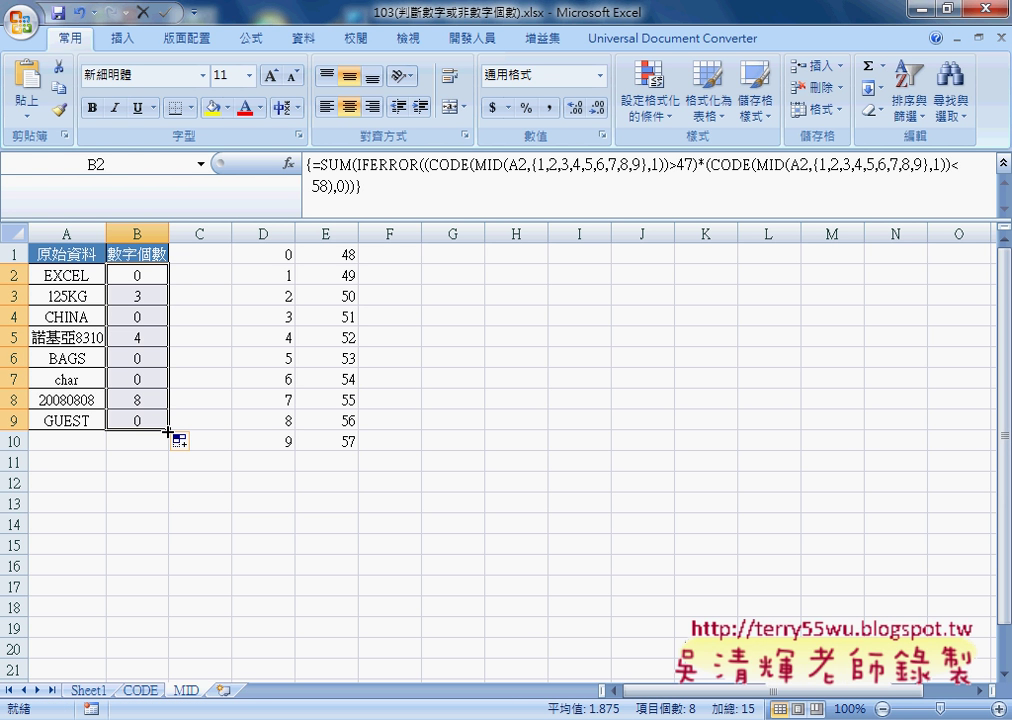
pyautogui.click(140, 296)
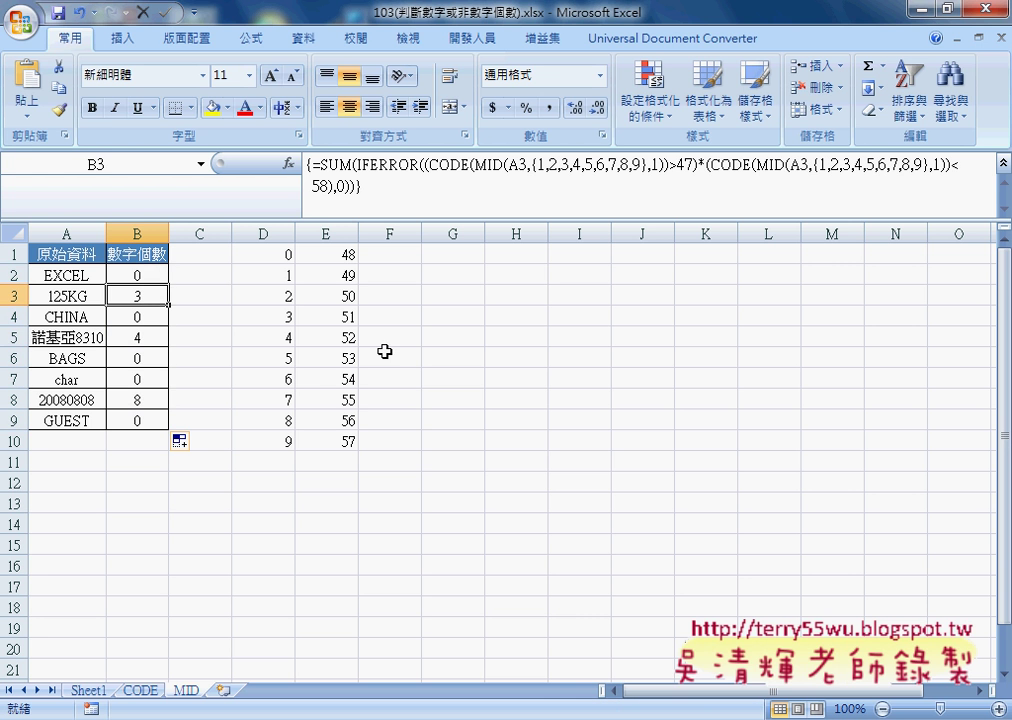
pyautogui.click(140, 337)
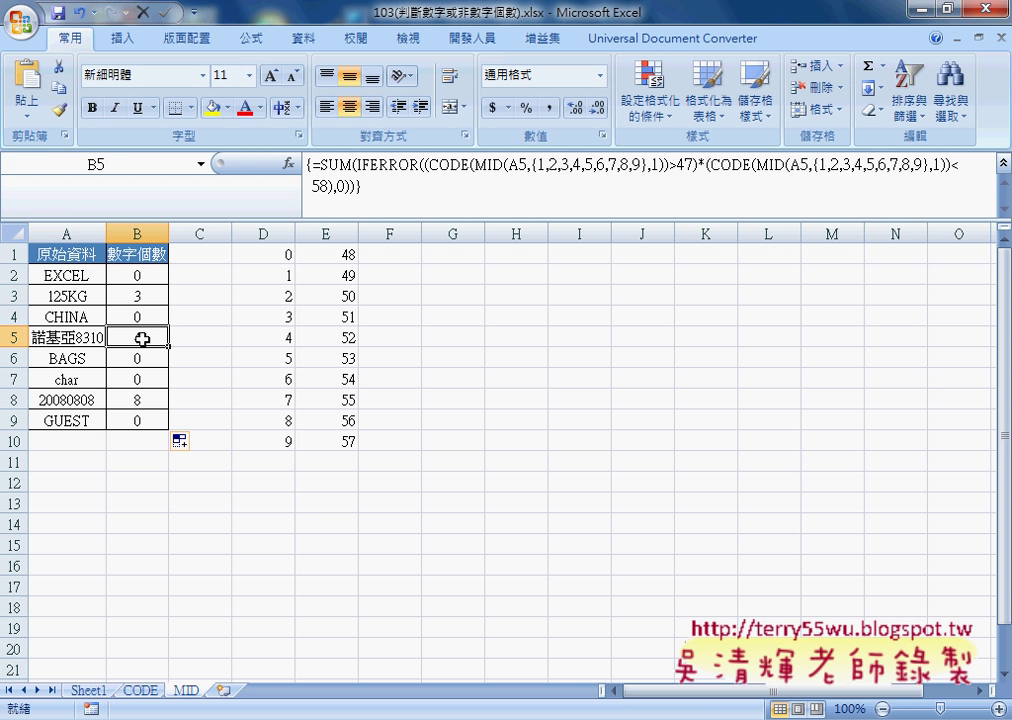
pyautogui.click(147, 398)
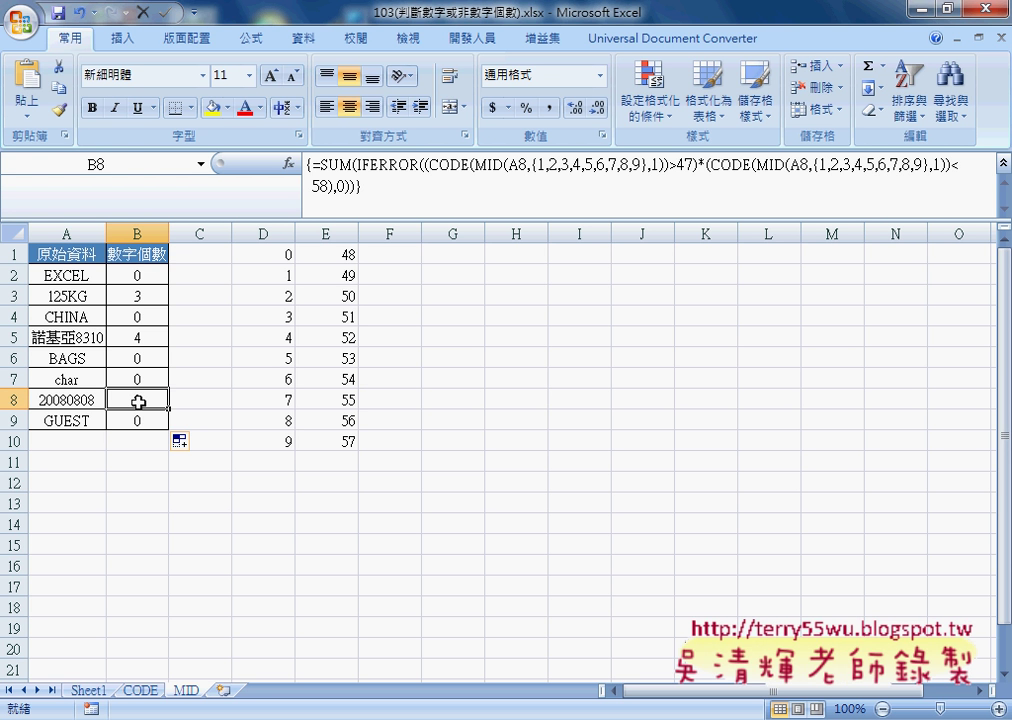
pyautogui.click(149, 274)
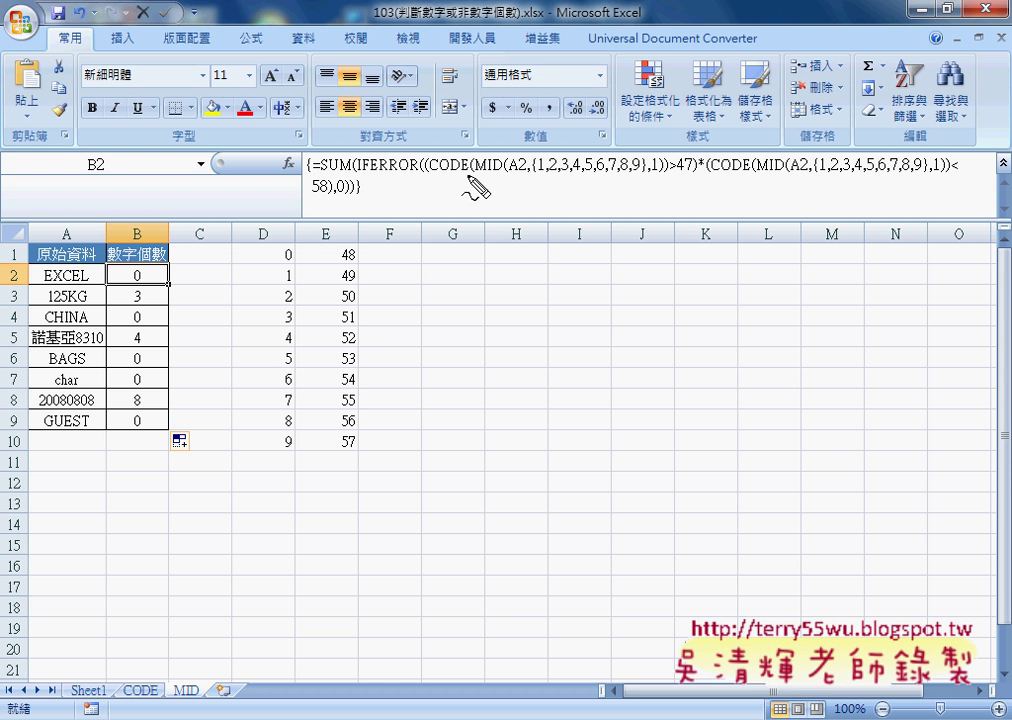
pyautogui.moveTo(433, 173); pyautogui.dragTo(657, 176)
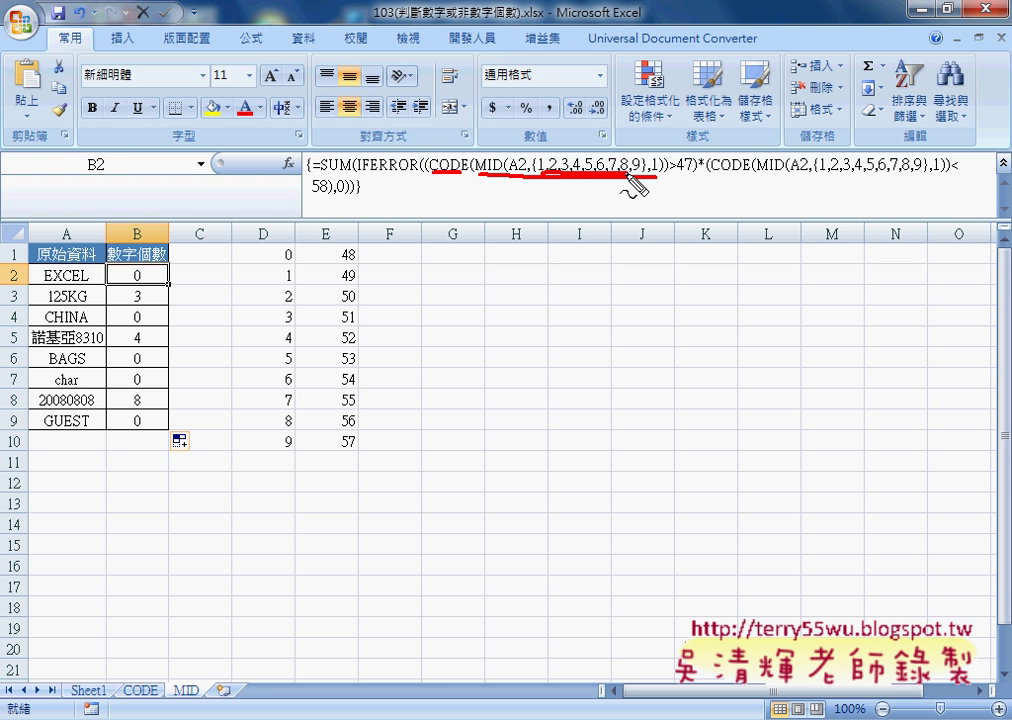
pyautogui.moveTo(543, 172); pyautogui.dragTo(562, 171)
pyautogui.moveTo(656, 174); pyautogui.dragTo(690, 172)
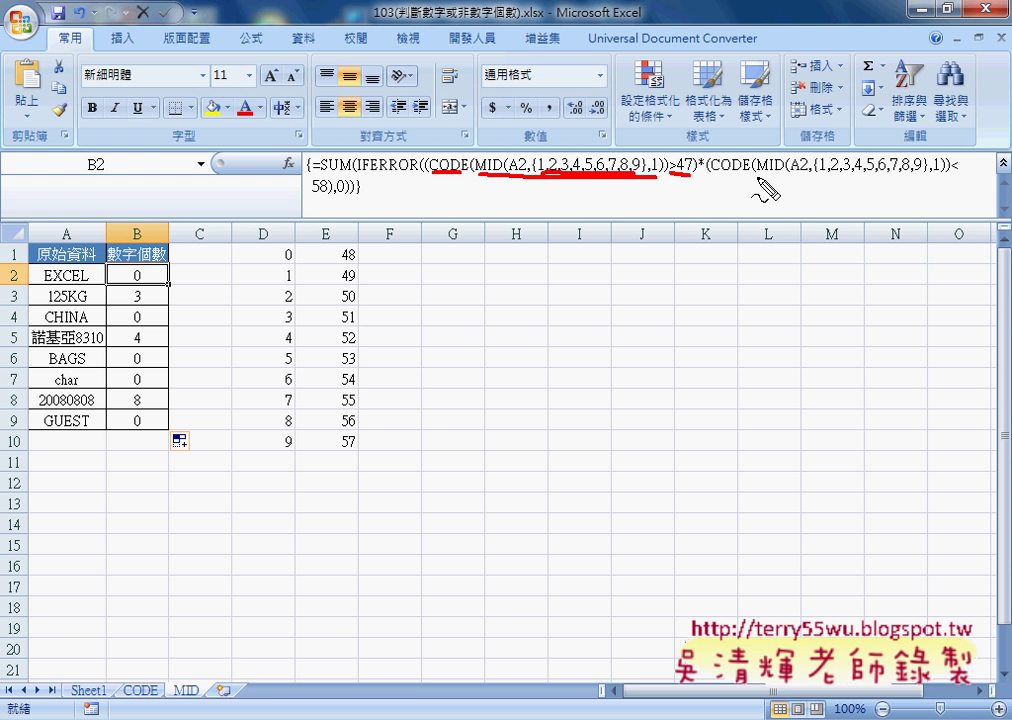
pyautogui.moveTo(311, 198); pyautogui.dragTo(328, 196)
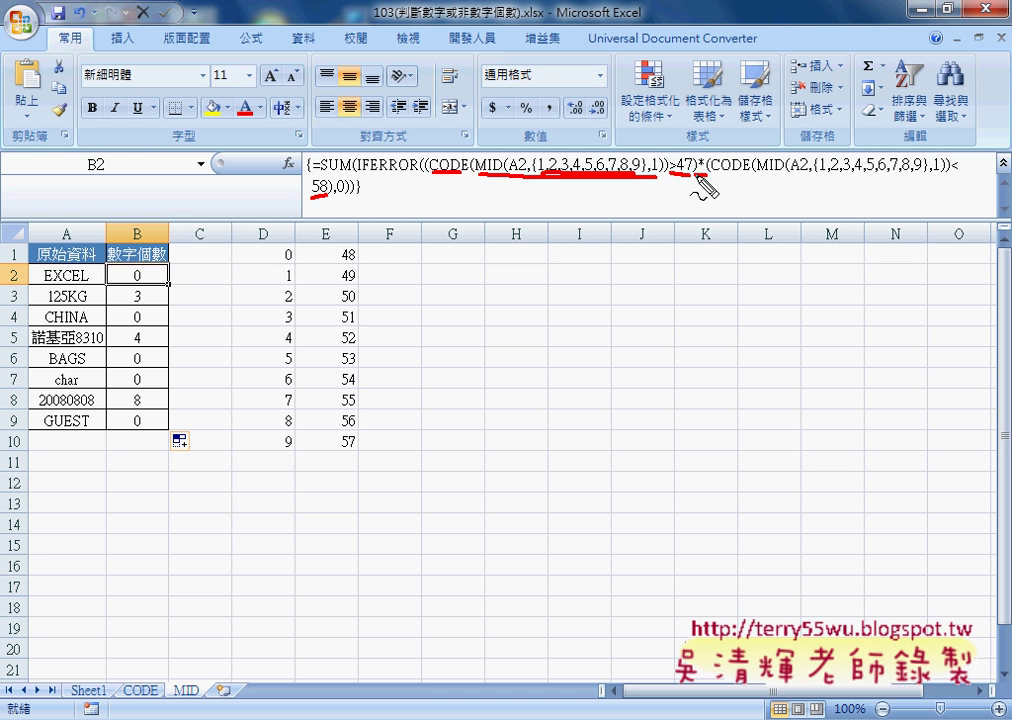
pyautogui.moveTo(700, 152); pyautogui.dragTo(688, 177)
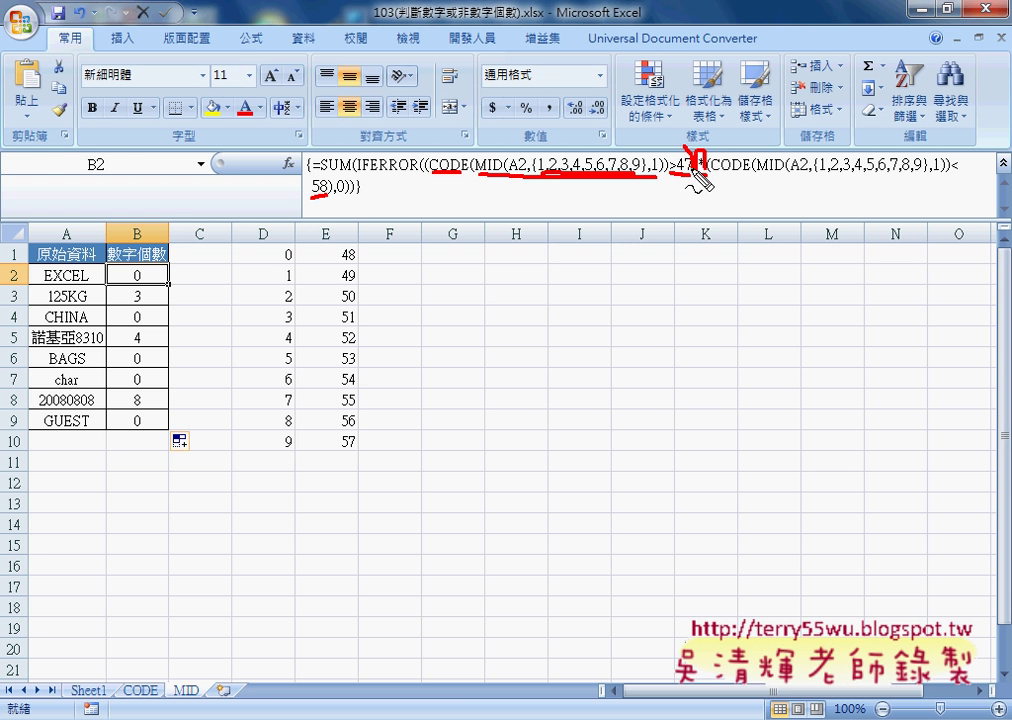
pyautogui.moveTo(433, 150); pyautogui.dragTo(431, 186)
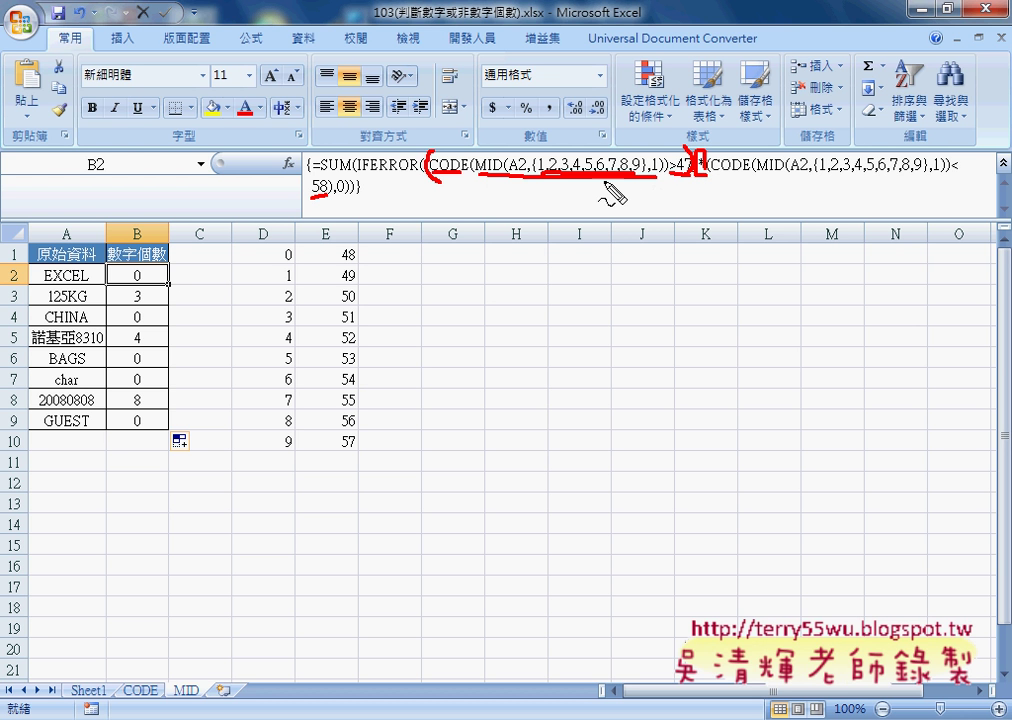
pyautogui.moveTo(580, 181); pyautogui.dragTo(634, 182)
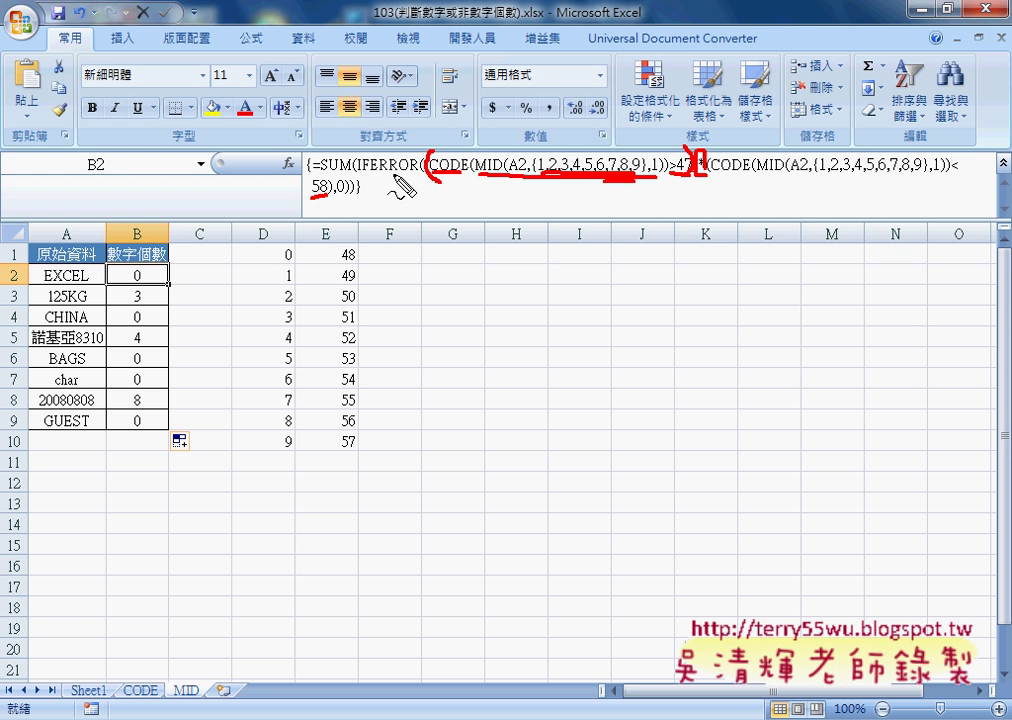
pyautogui.moveTo(362, 171); pyautogui.dragTo(416, 173)
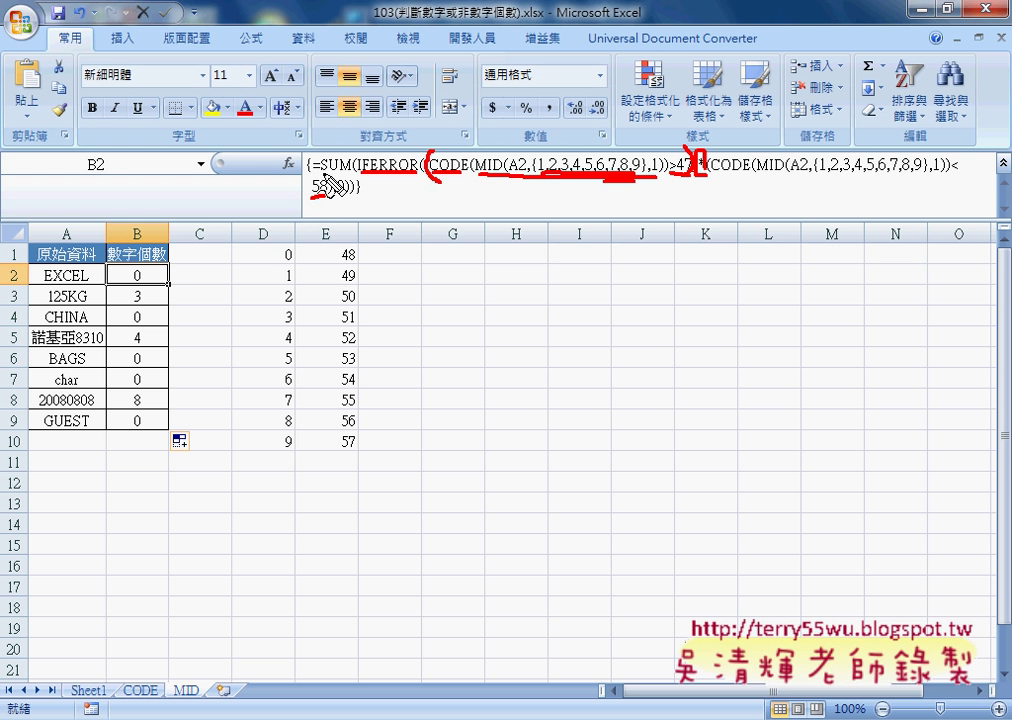
pyautogui.moveTo(321, 172)
pyautogui.mouseDown()
pyautogui.moveTo(350, 173)
pyautogui.moveTo(315, 176)
pyautogui.mouseUp()
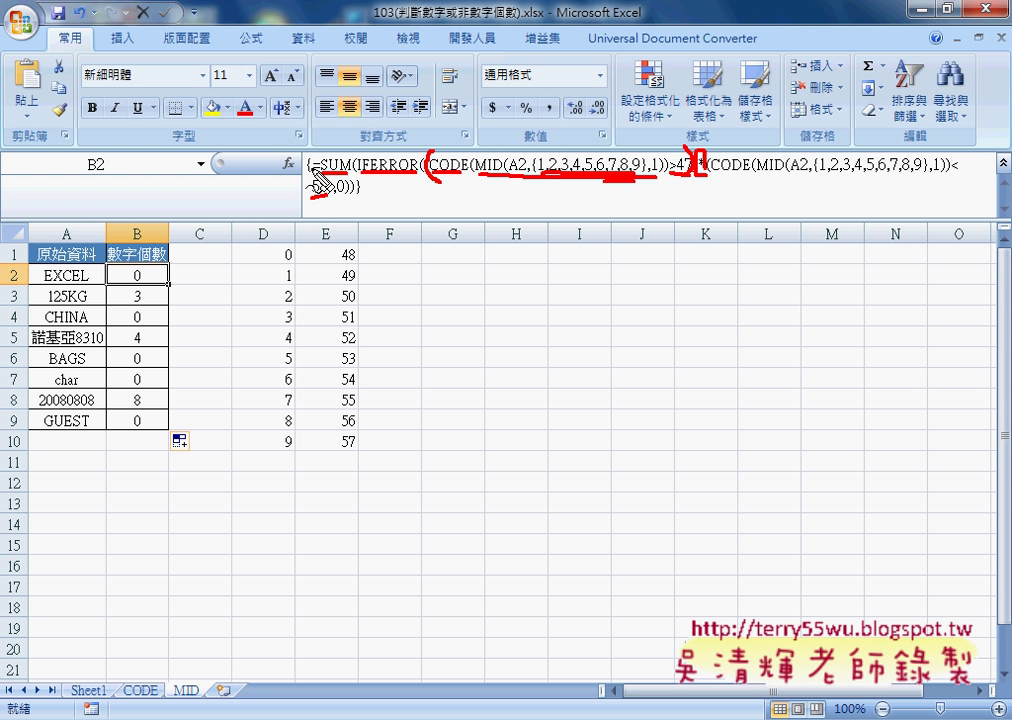